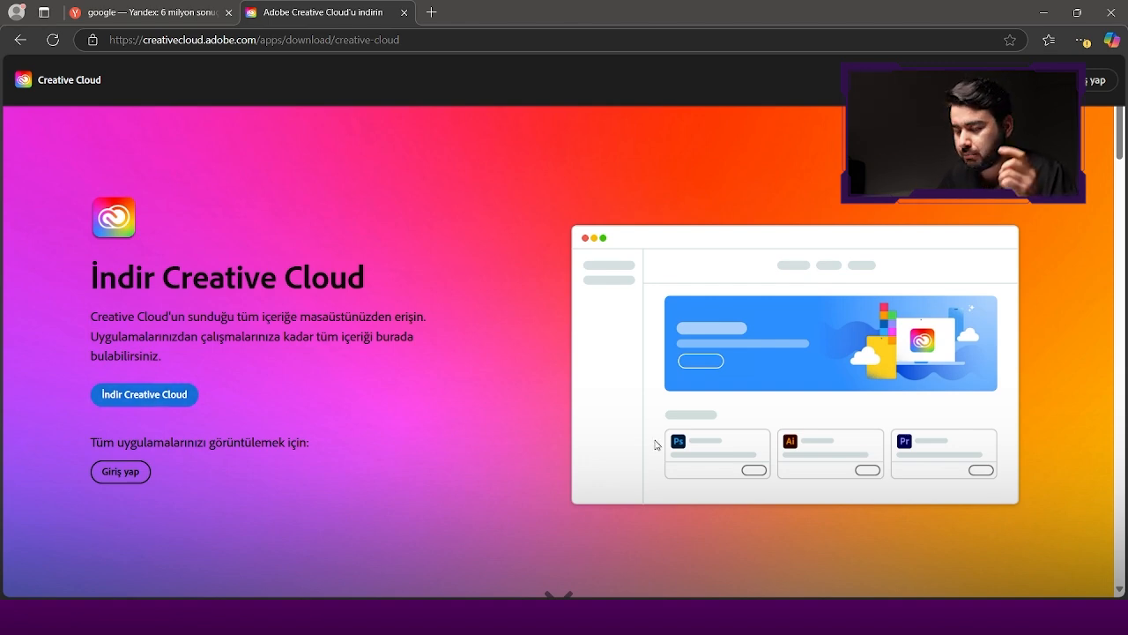
- Close the browser and sign in to Creative Cloud Desktop with the account's e-mail address and password
click(1110, 12)
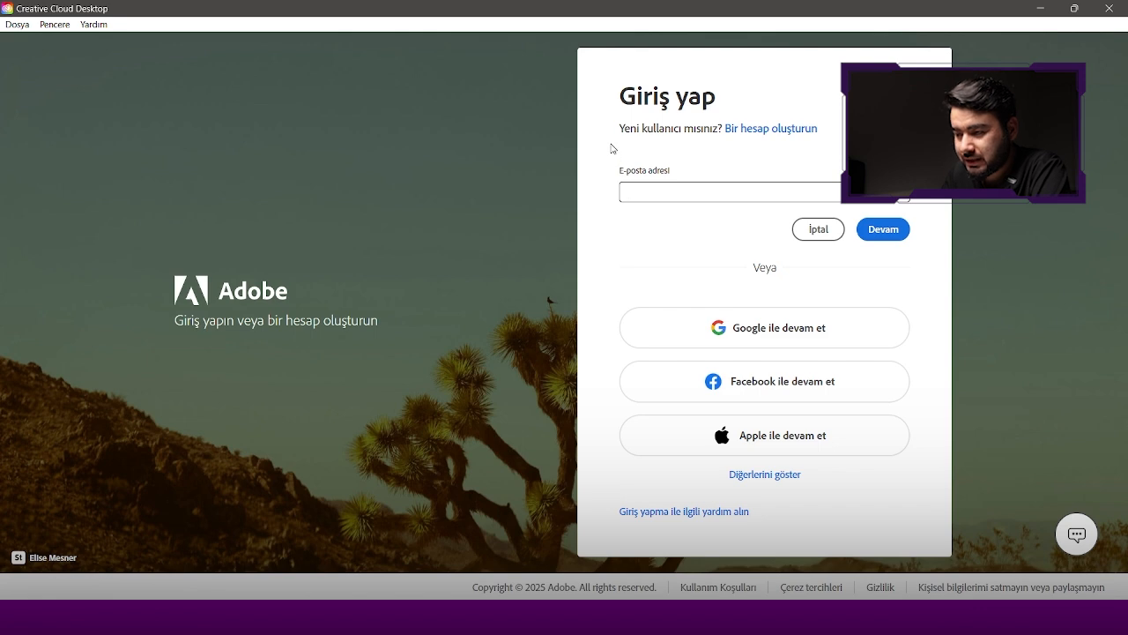
drag(612, 149, 699, 132)
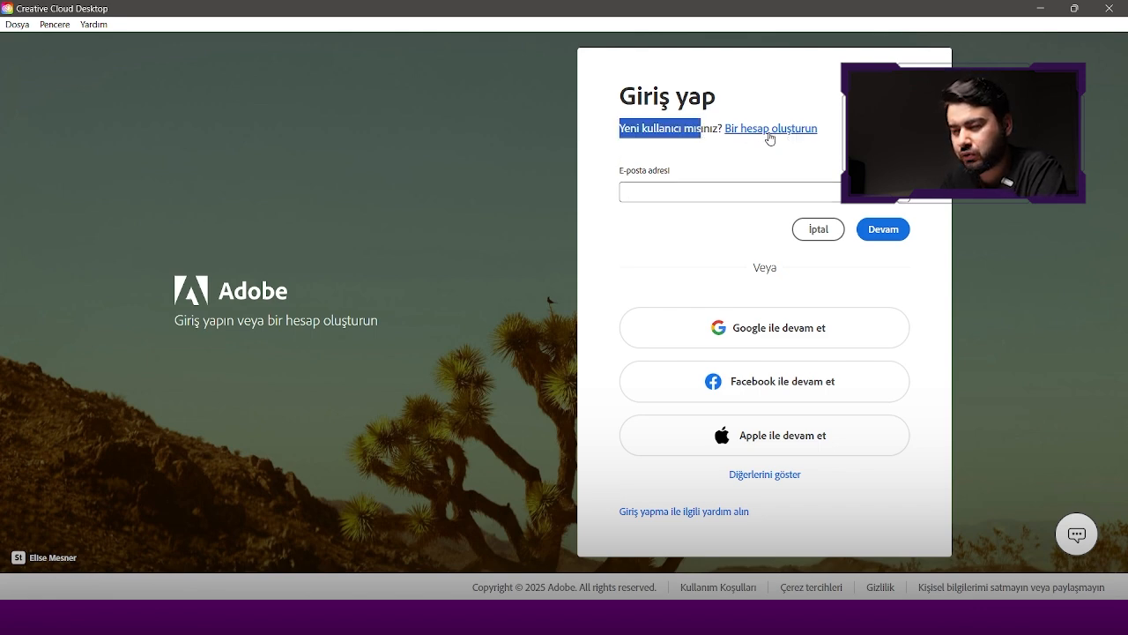
click(684, 190)
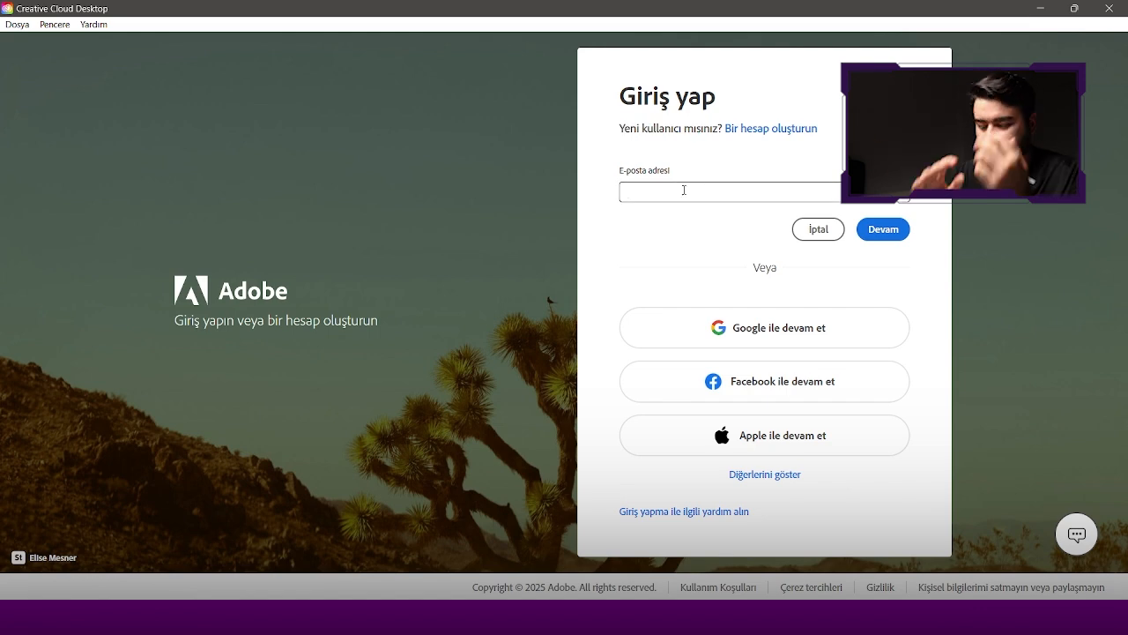
key(ctrl+v)
key(Return)
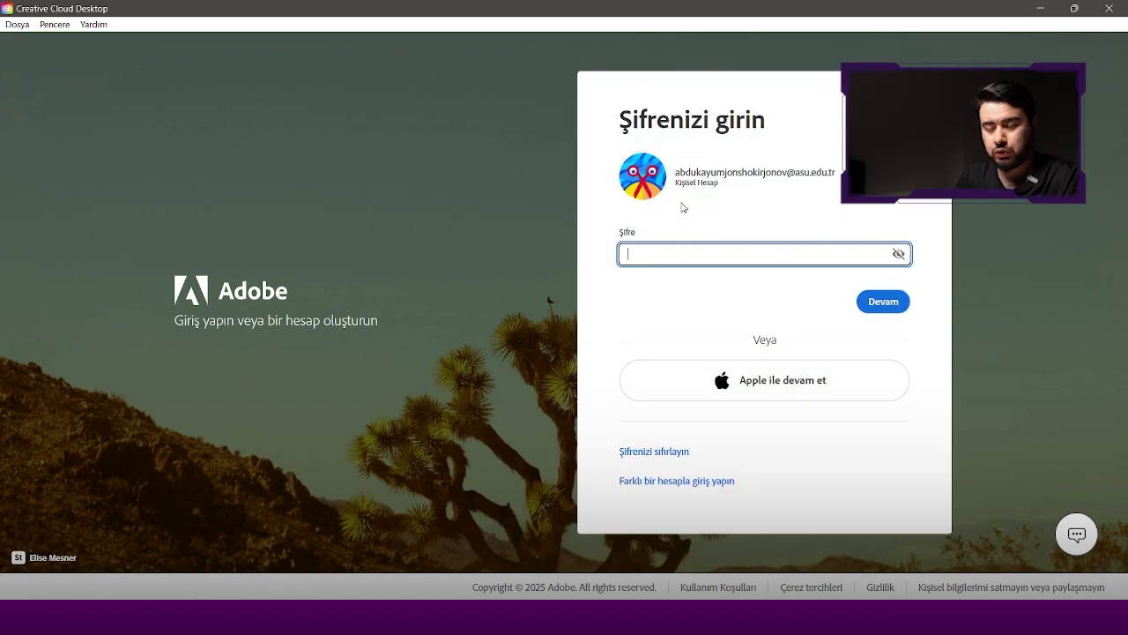
key(Return)
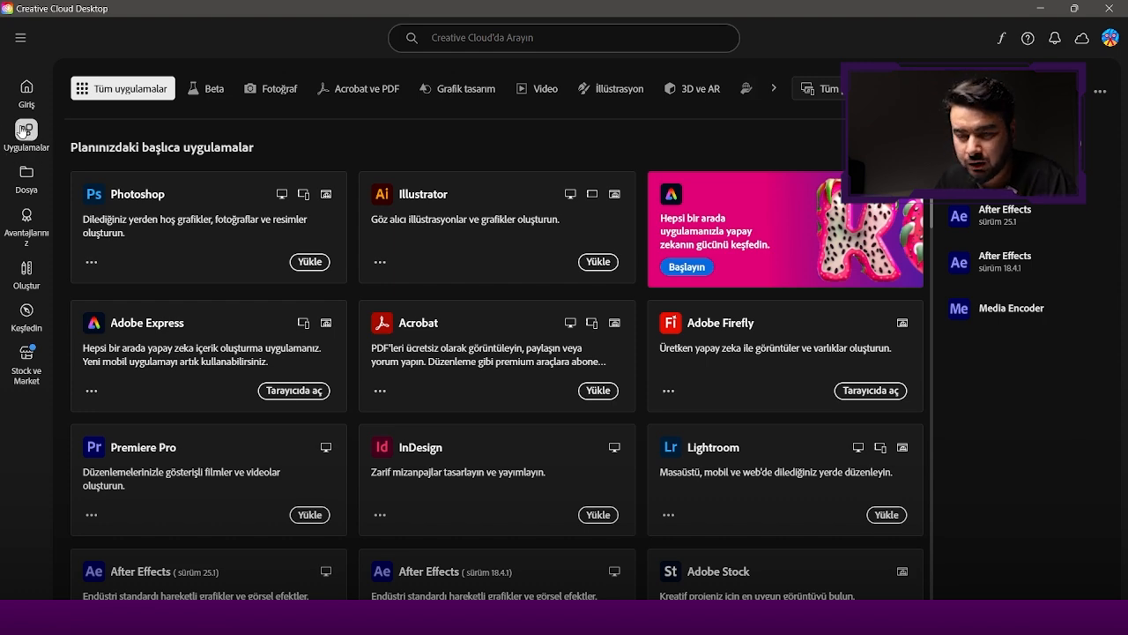
- Dismiss the notification about added fonts and install Premiere Pro from the list of available apps
scroll(285, 361, down, 2)
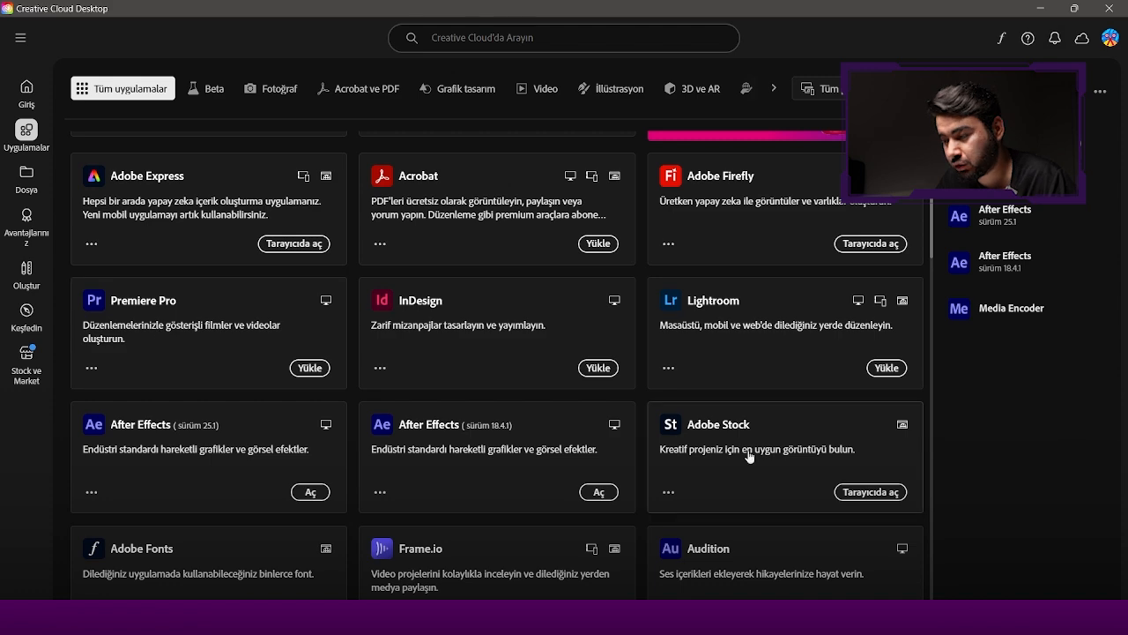
scroll(645, 276, up, 2)
scroll(656, 415, down, 2)
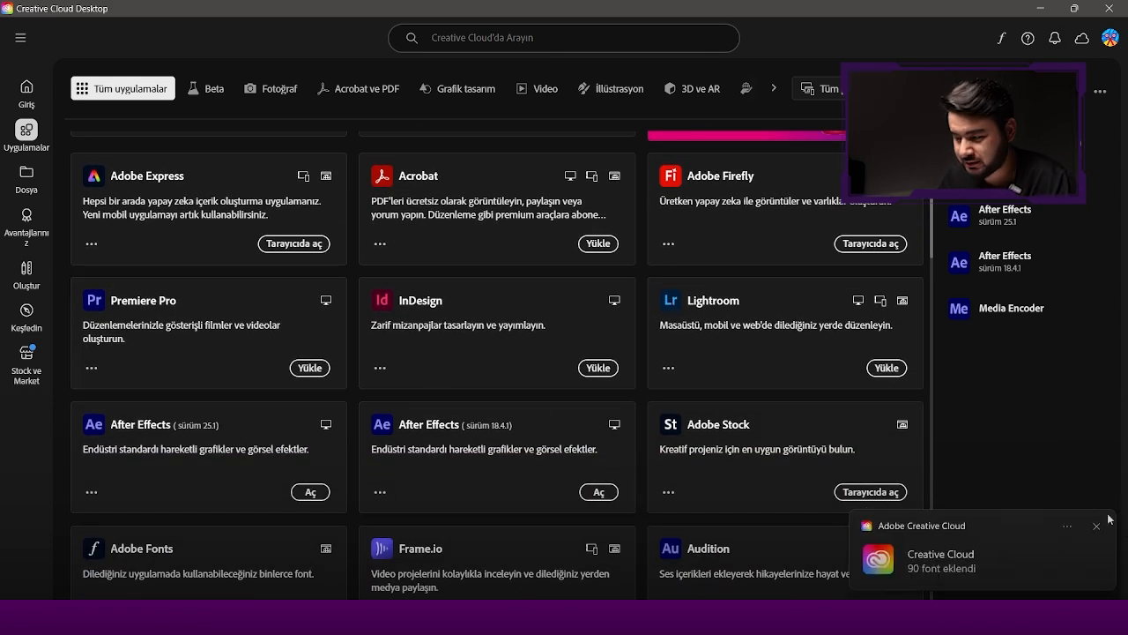
click(1096, 527)
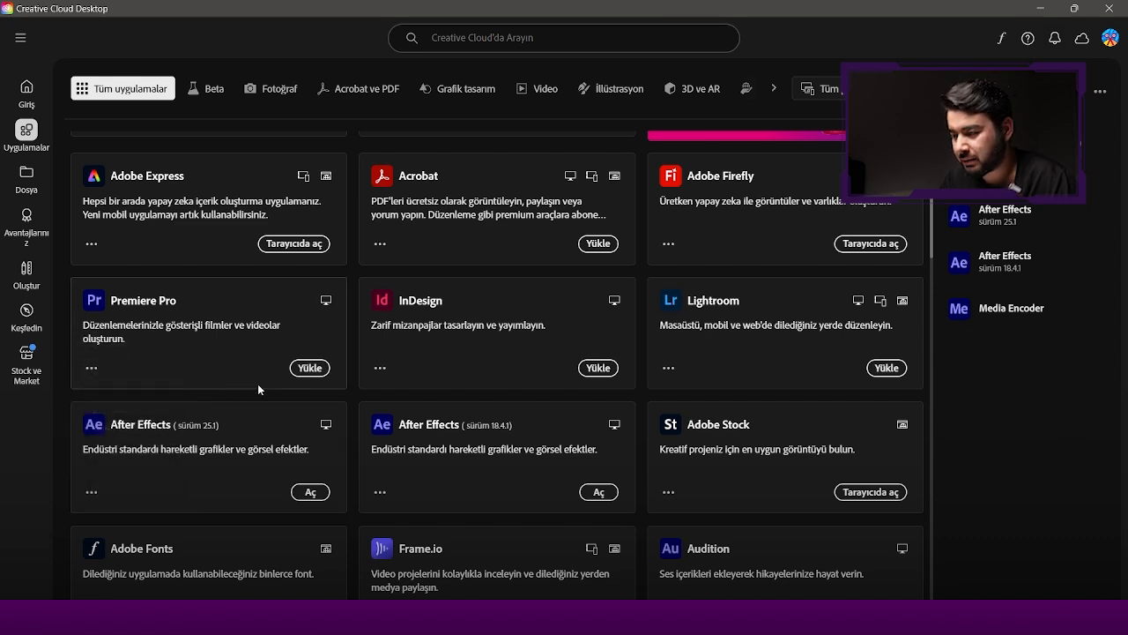
click(309, 369)
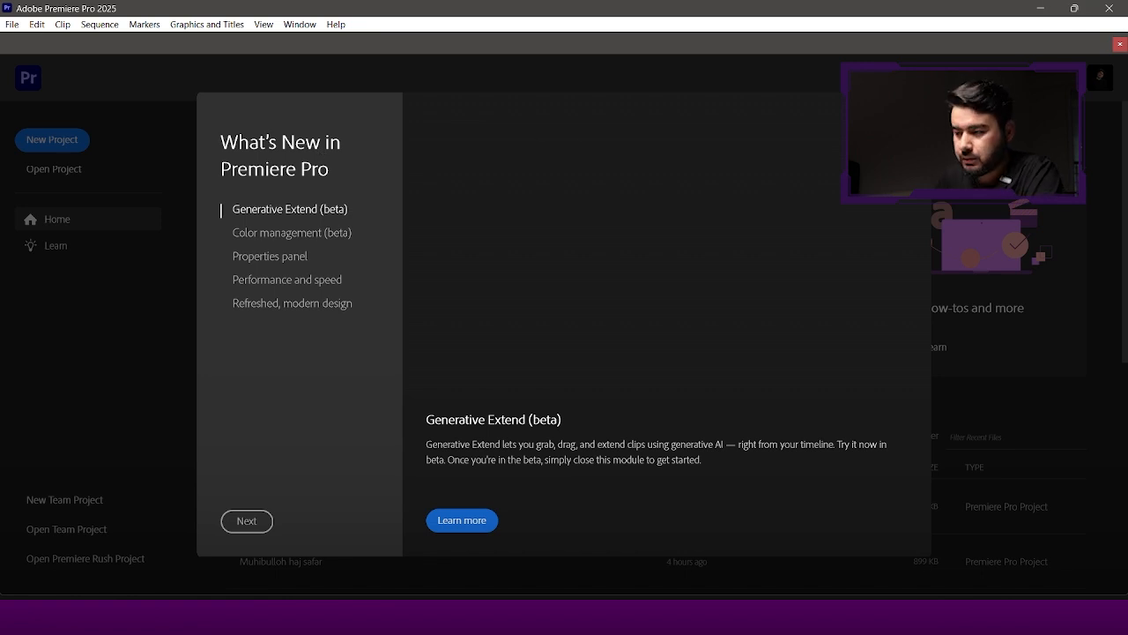
- In Premiere Pro, close the What's New window and look over the recent projects on the home screen
mouse_move(1123, 172)
mouse_down()
mouse_move(1123, 270)
mouse_move(1111, 156)
mouse_up()
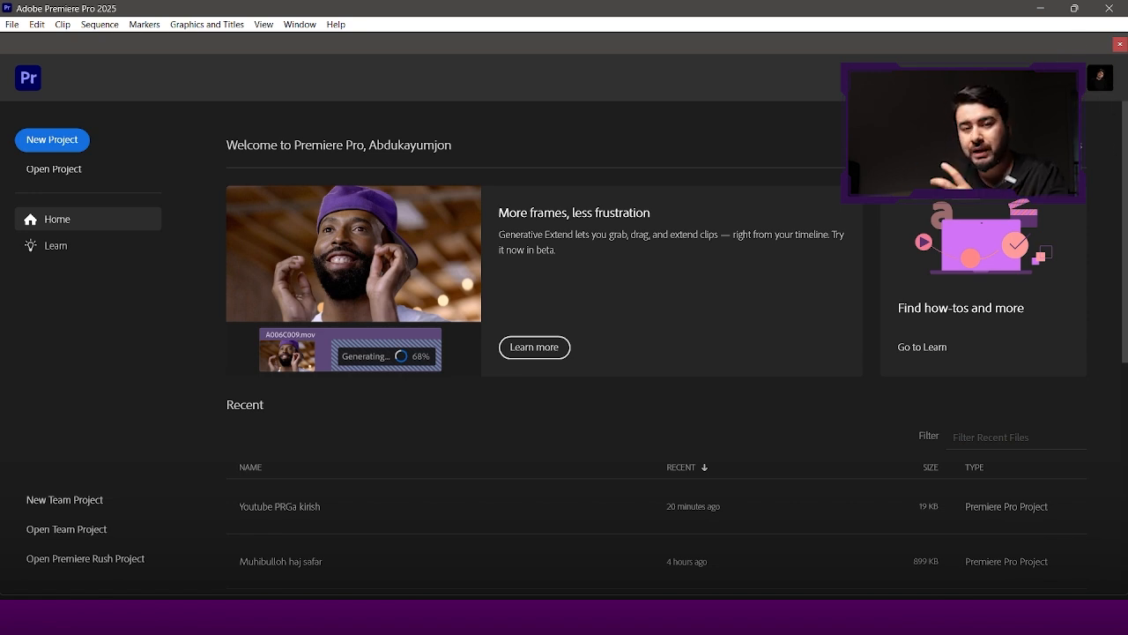
scroll(404, 410, down, 1)
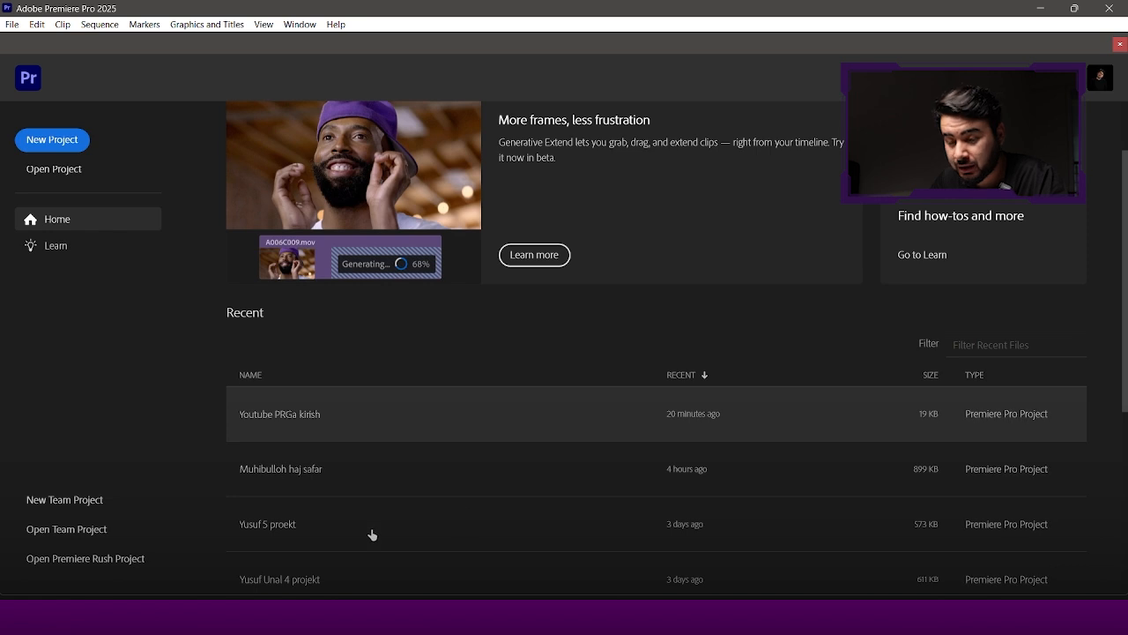
scroll(1127, 205, up, 1)
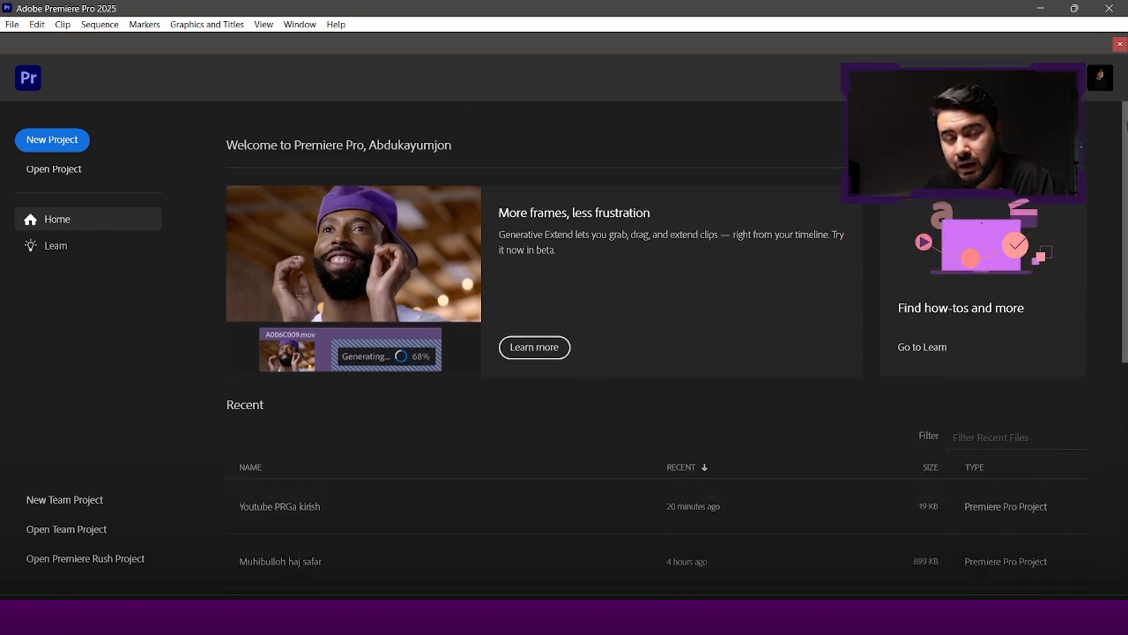
scroll(1125, 176, down, 1)
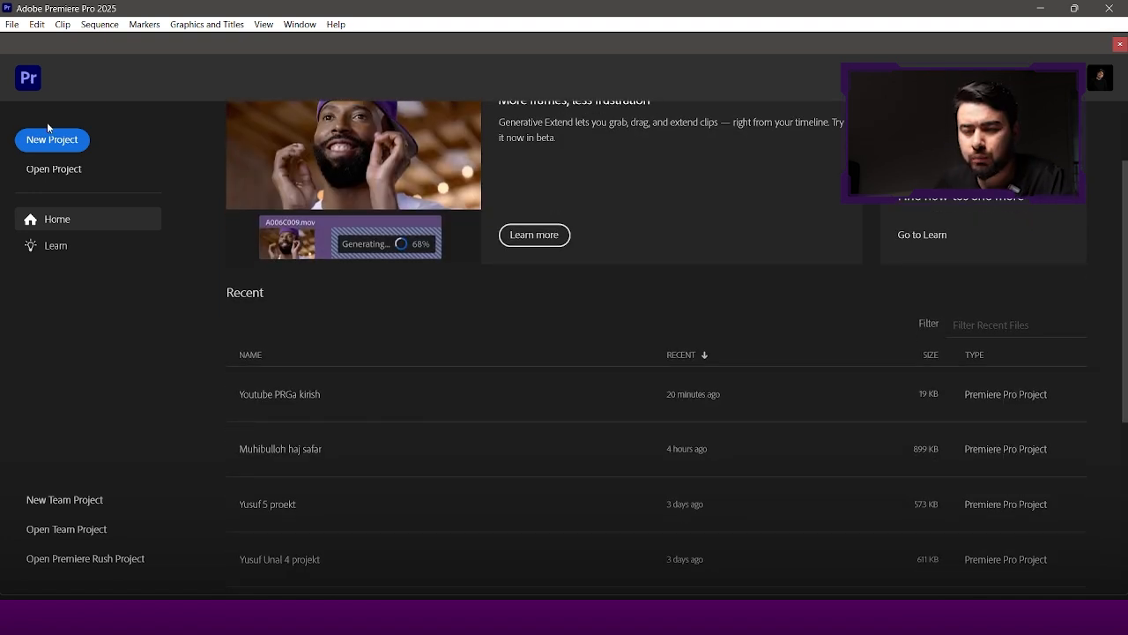
- Look at where existing projects can be opened: the Open Project file browser, and the full list of recent projects
click(53, 170)
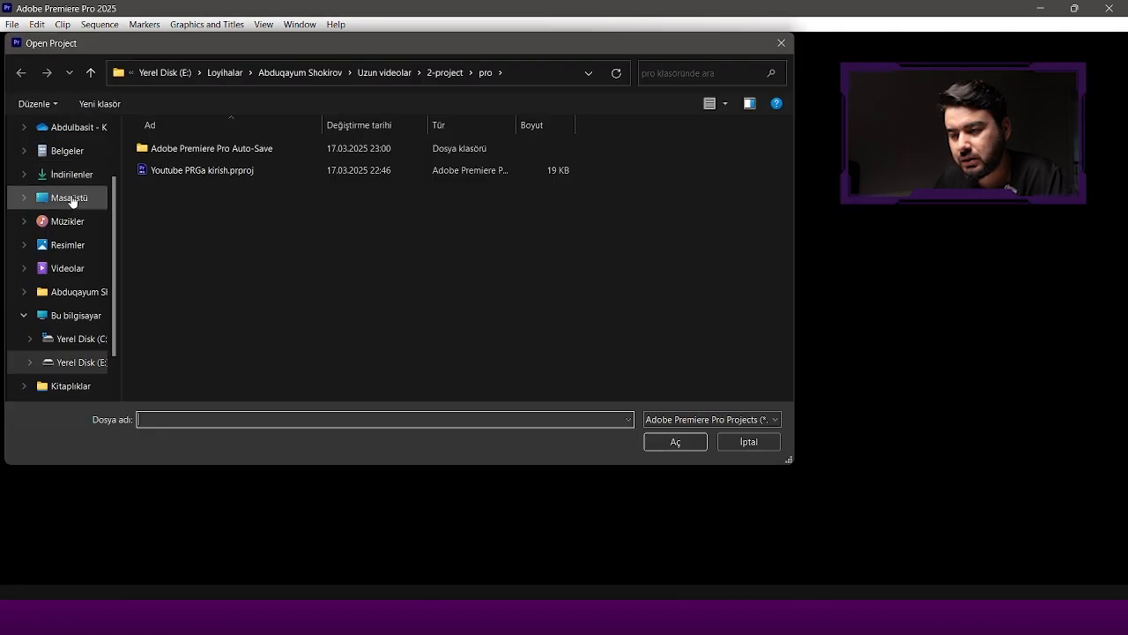
click(754, 444)
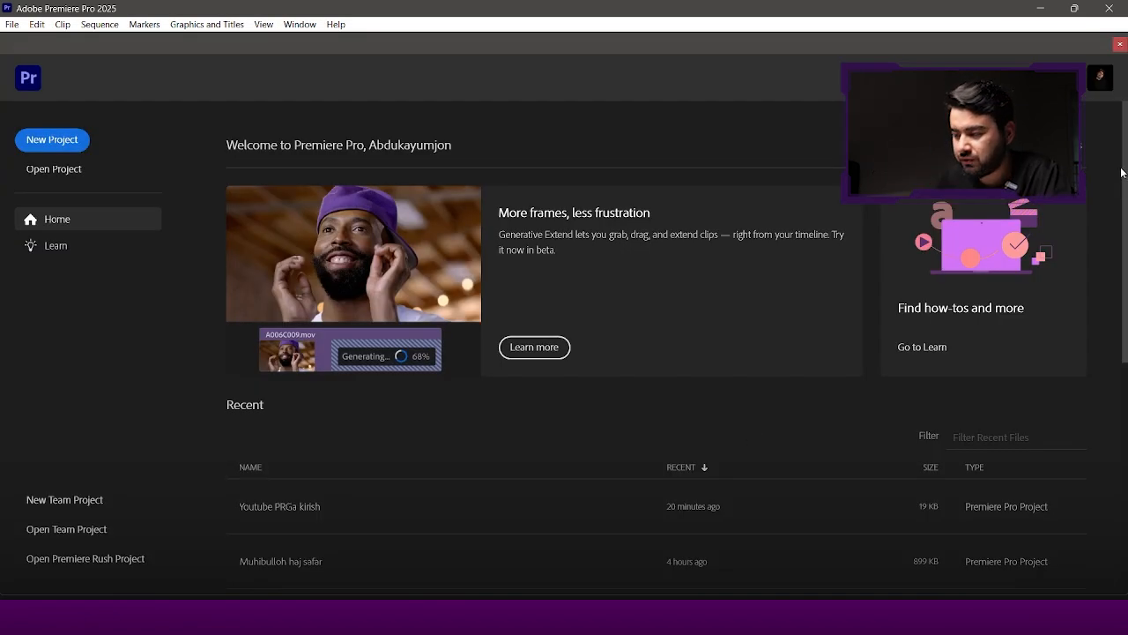
scroll(678, 352, down, 5)
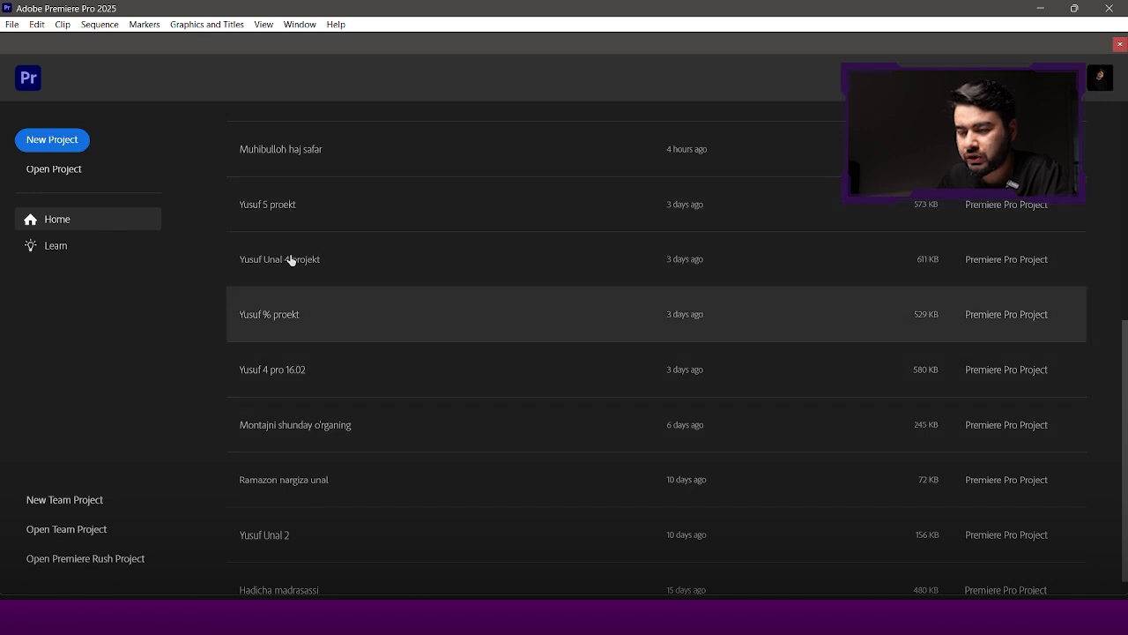
scroll(708, 484, up, 5)
scroll(708, 484, down, 1)
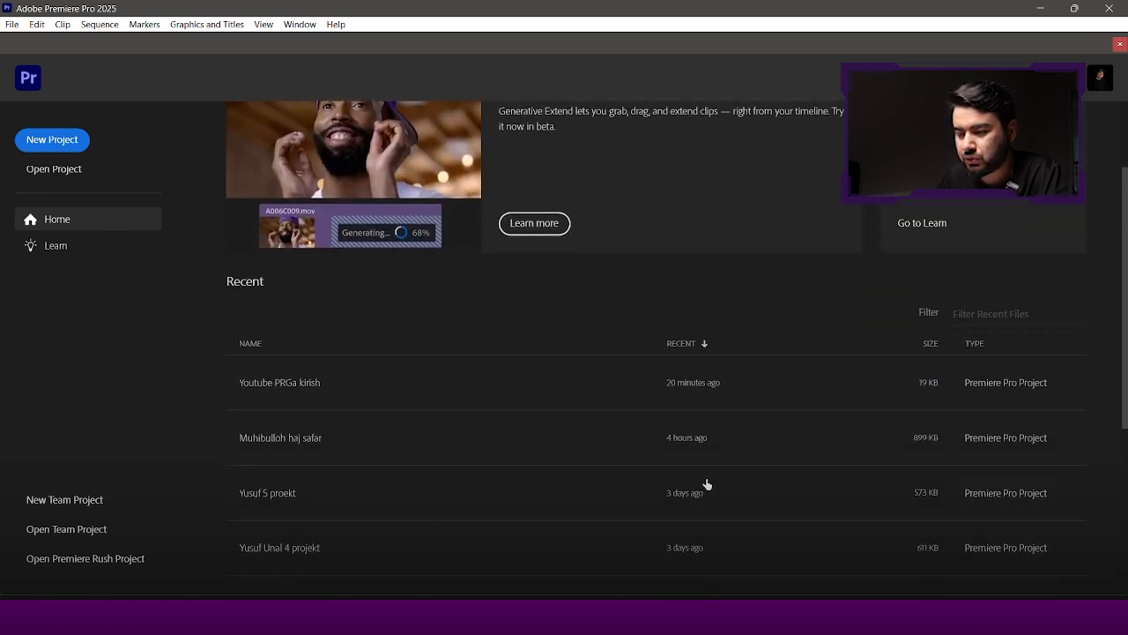
scroll(310, 406, down, 4)
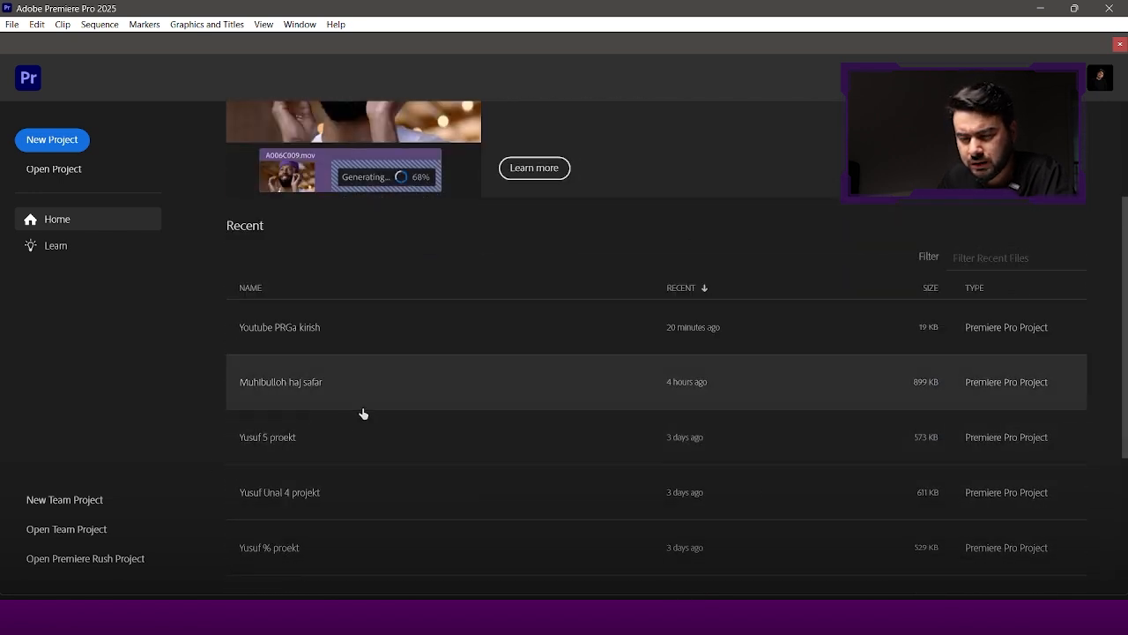
scroll(267, 379, down, 3)
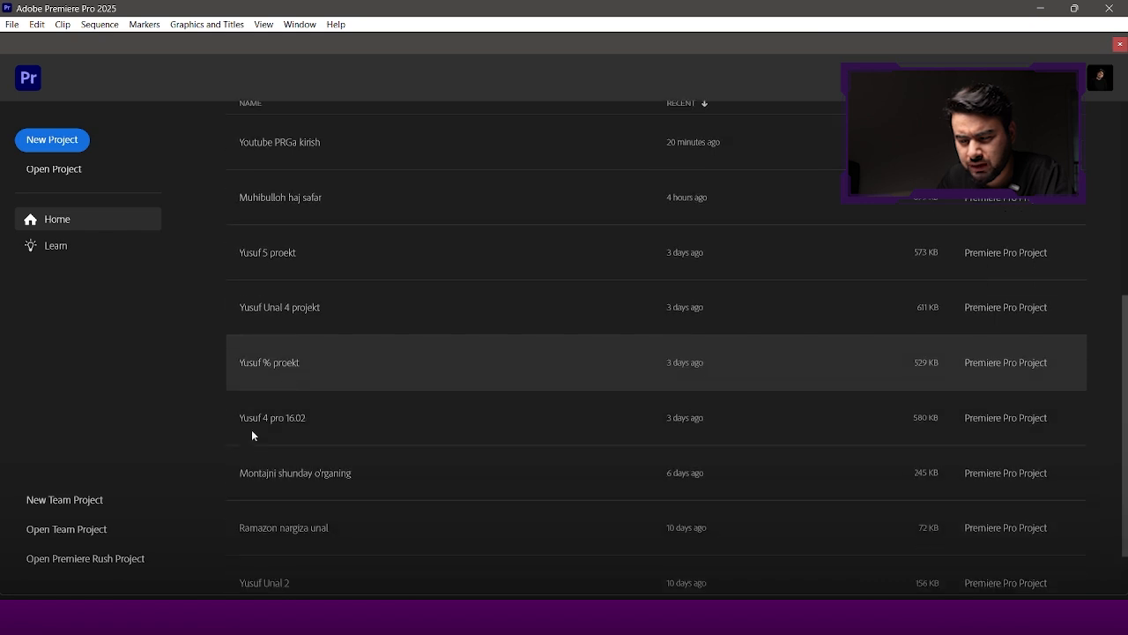
drag(1126, 451, 1121, 314)
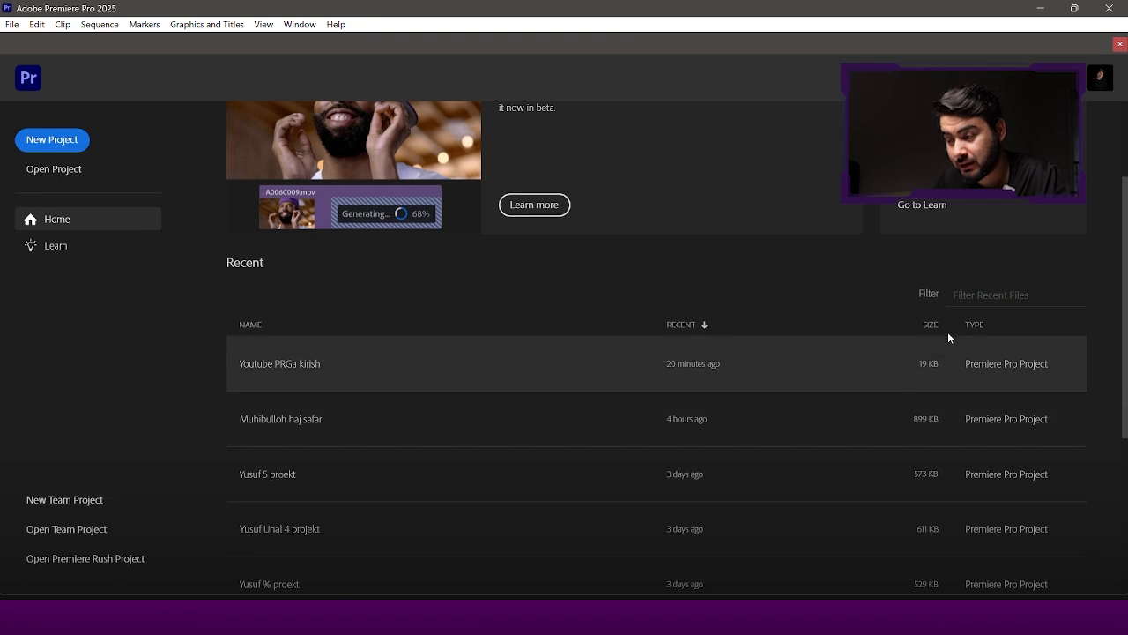
- Sort the recent projects oldest first, look through them and restore the newest-first order
click(694, 326)
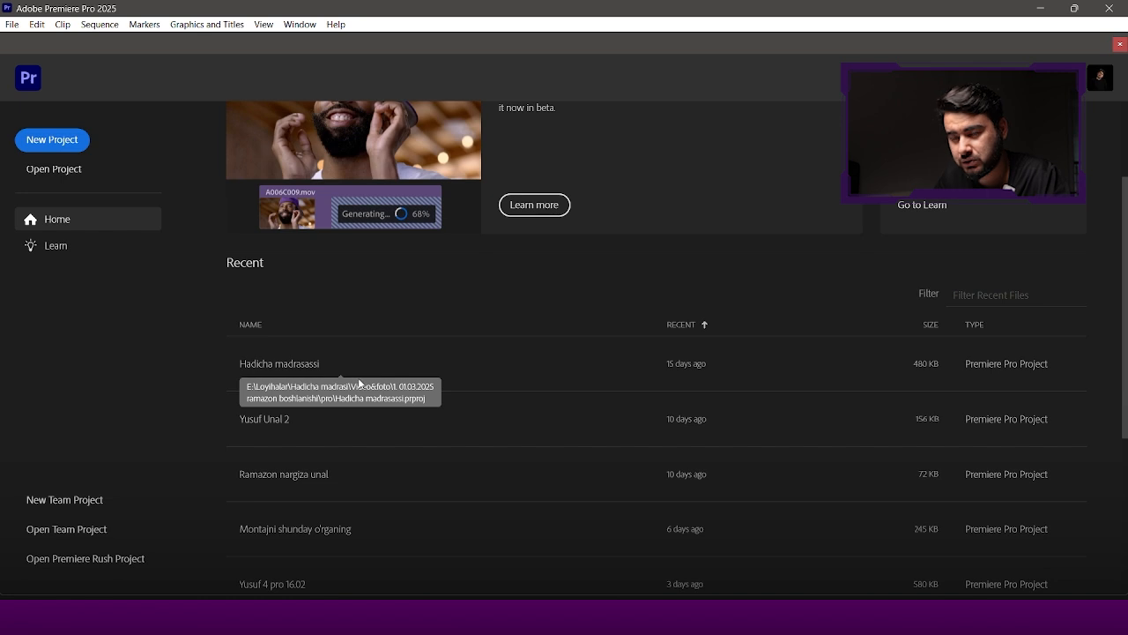
scroll(648, 411, down, 3)
scroll(649, 409, up, 2)
click(700, 308)
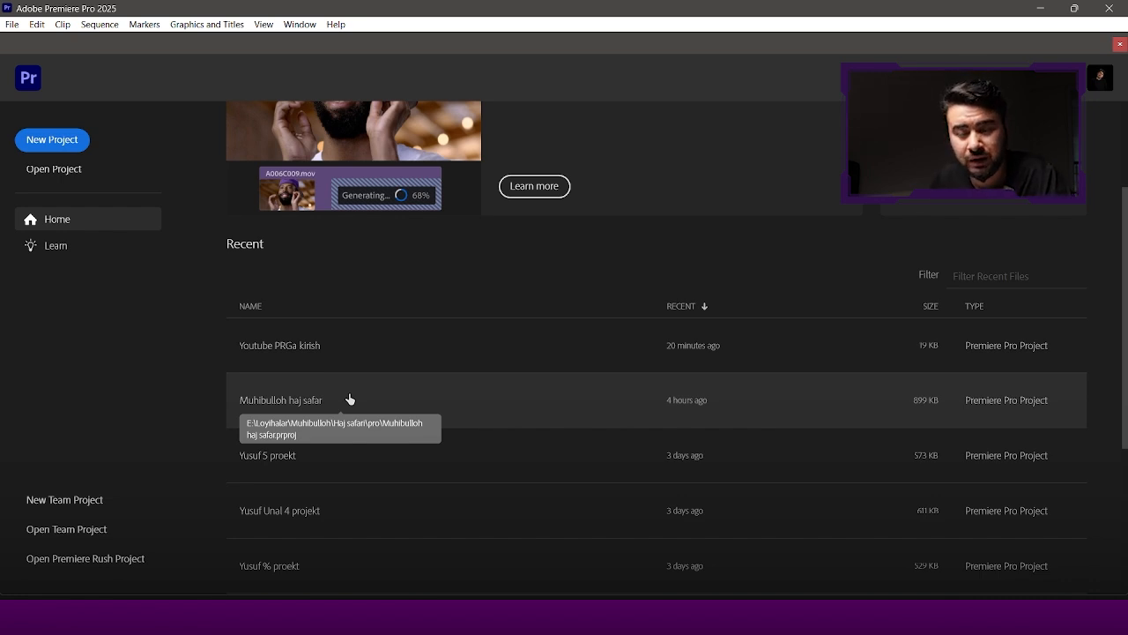
- Set up a new project named "Premiere pro darslari" with the pro folder inside 2-project as its location
click(53, 139)
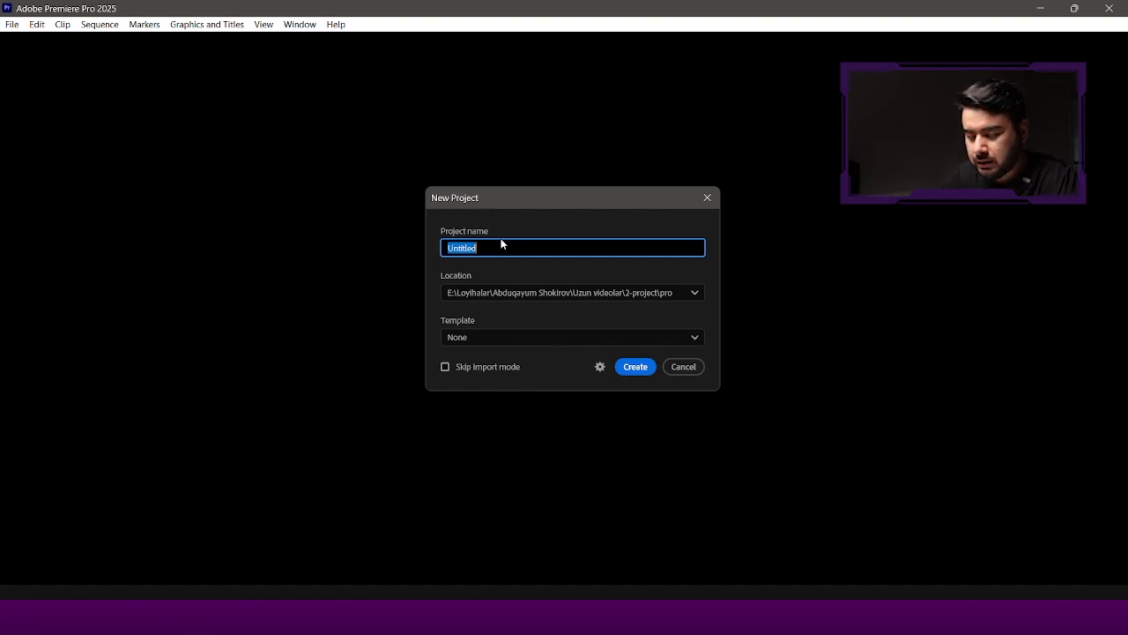
text(Premiere pro d)
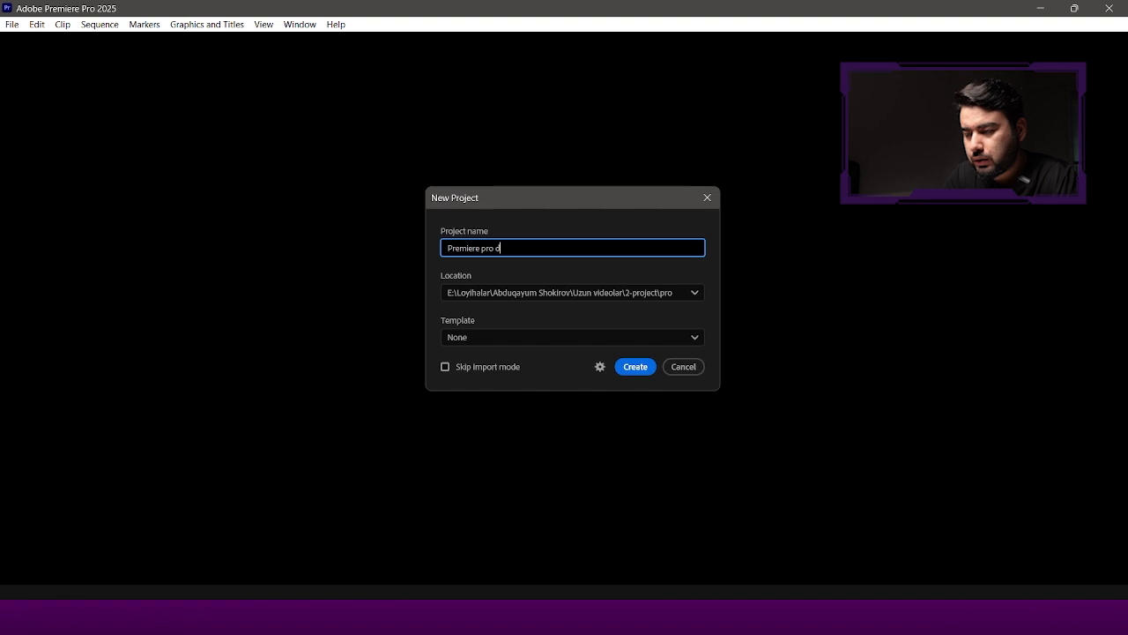
text(arslari)
click(602, 293)
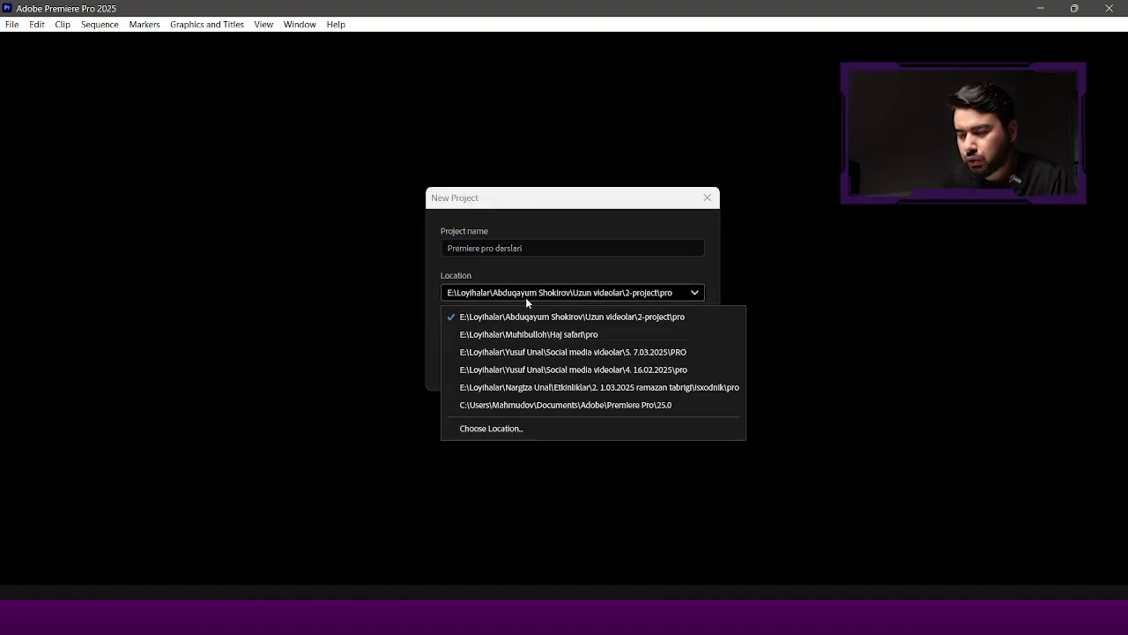
click(496, 430)
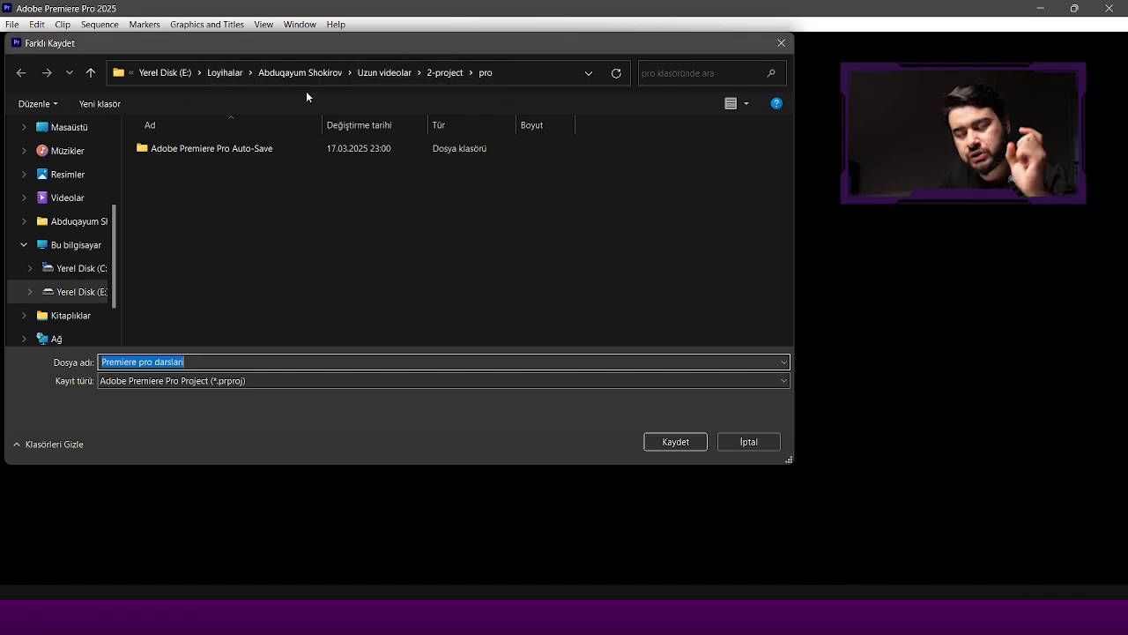
click(692, 442)
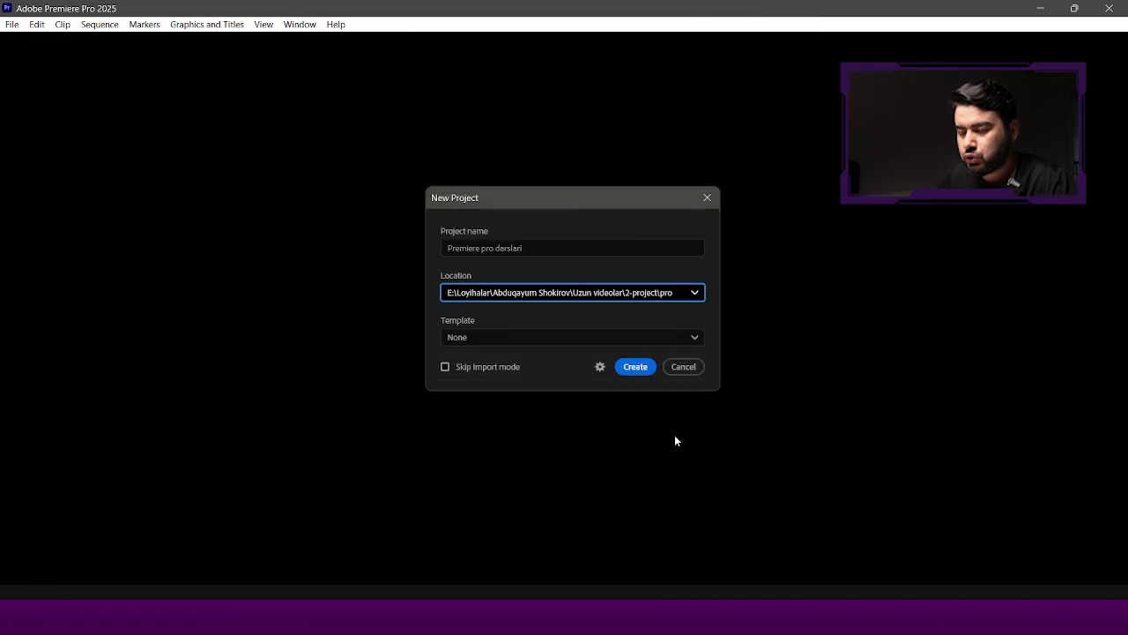
- Keep the project template at None, enable Skip import mode and create the project
click(489, 338)
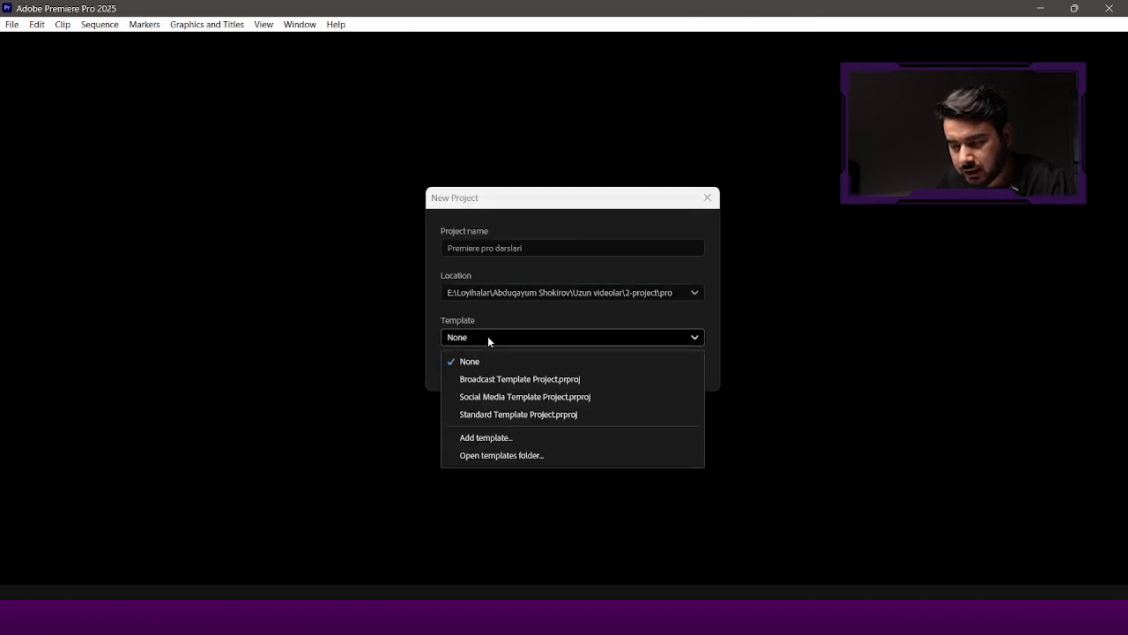
click(488, 335)
click(468, 367)
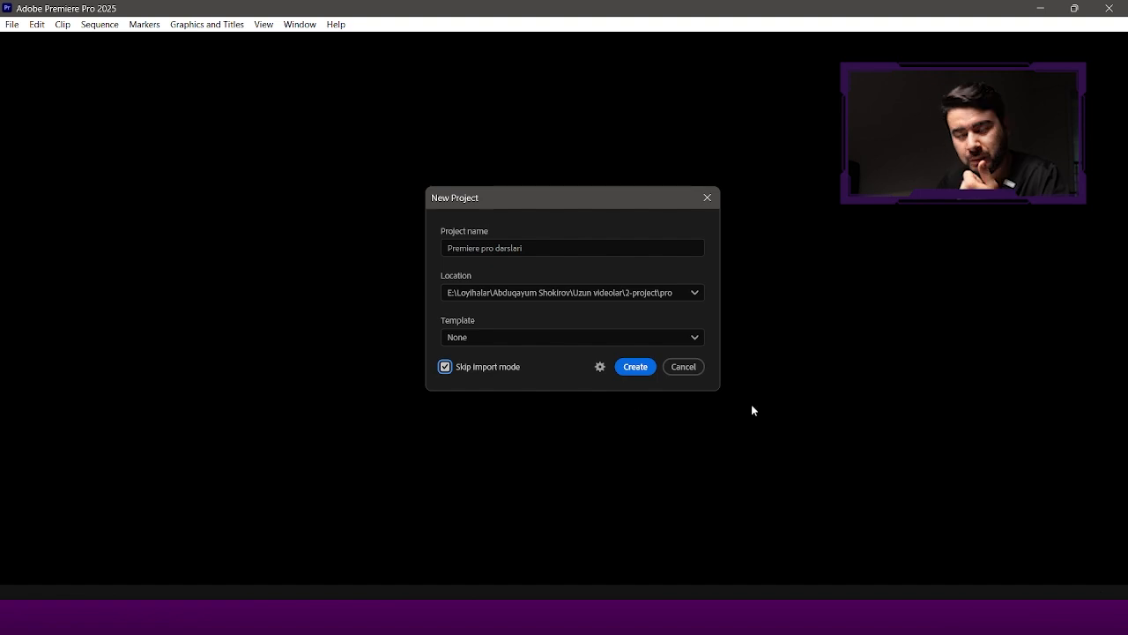
click(652, 371)
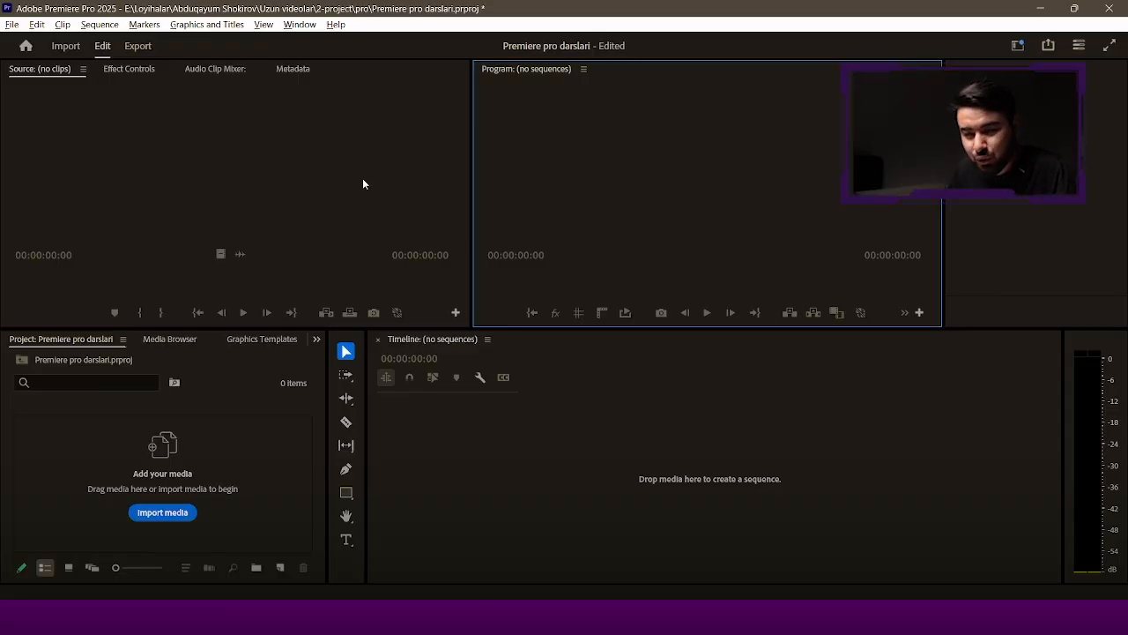
- Examine the editing workspace by activating the Source, Timeline, audio meters, Tools, Project and Program panels one after another
click(336, 176)
click(788, 385)
click(1093, 488)
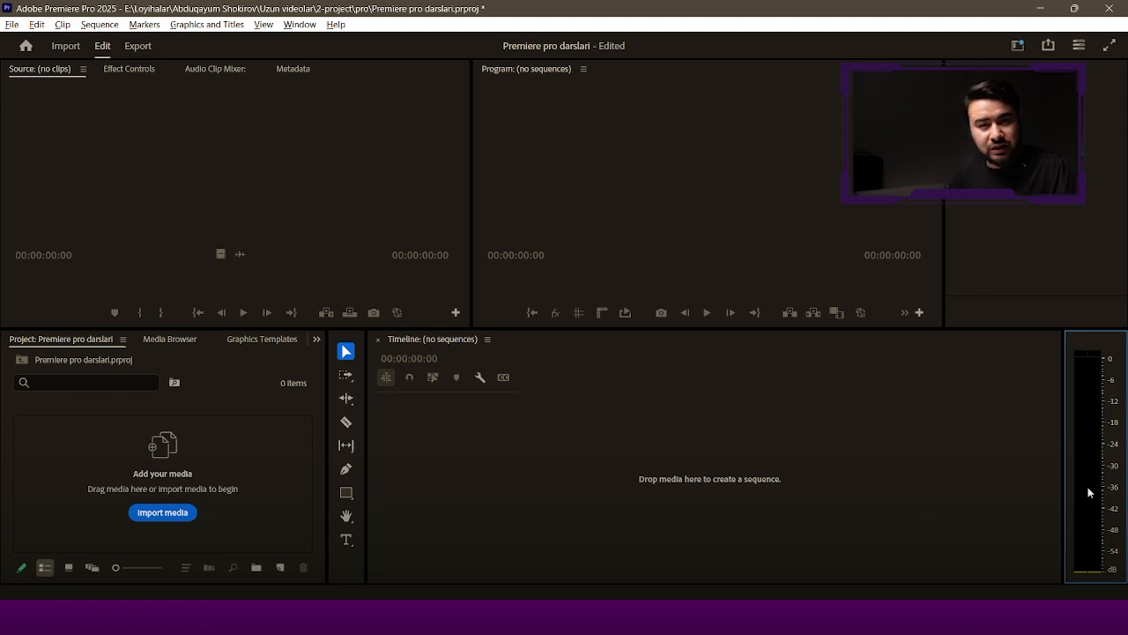
click(904, 539)
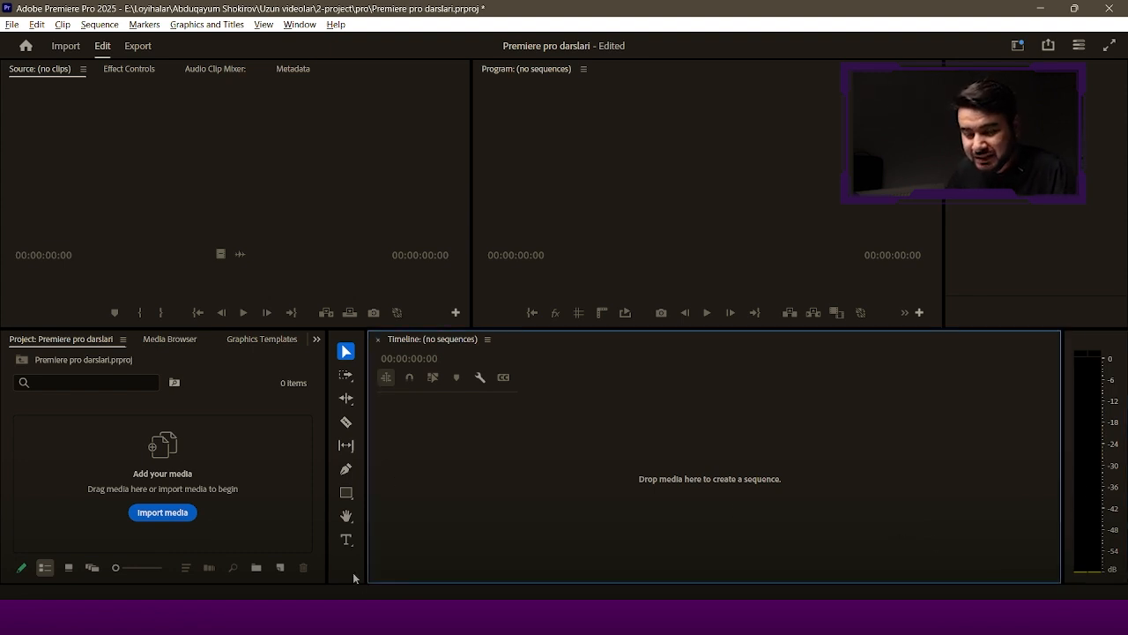
click(352, 570)
click(268, 552)
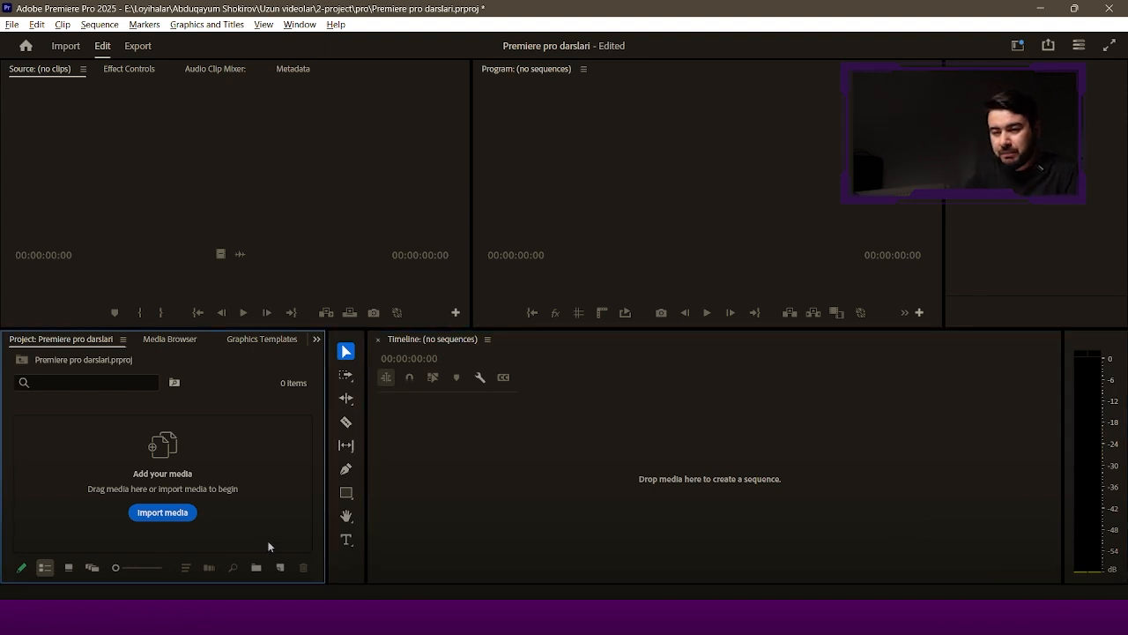
click(519, 165)
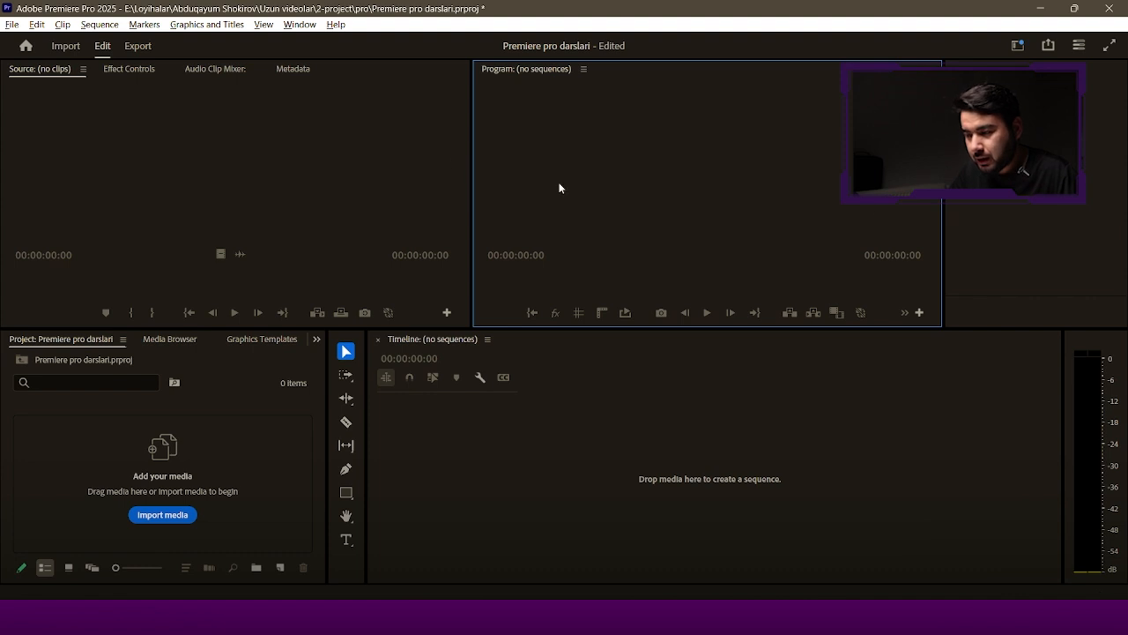
click(275, 189)
click(158, 477)
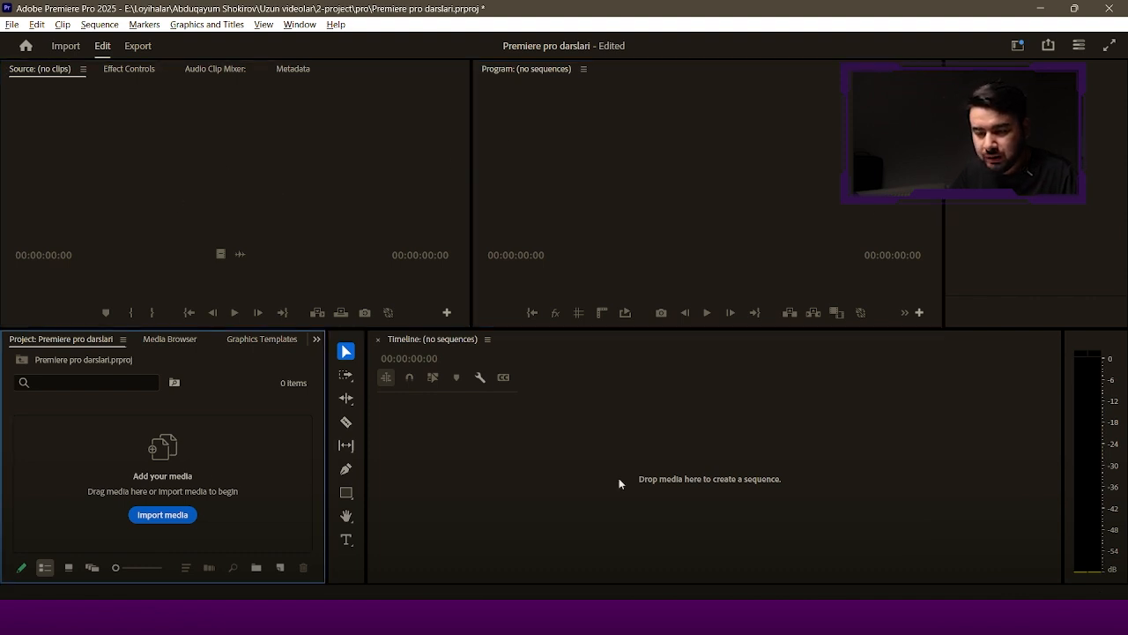
- Examine the Timeline, audio meters and monitor panels, and browse the Markers and Graphics and Titles commands
click(620, 479)
click(1086, 423)
click(1000, 264)
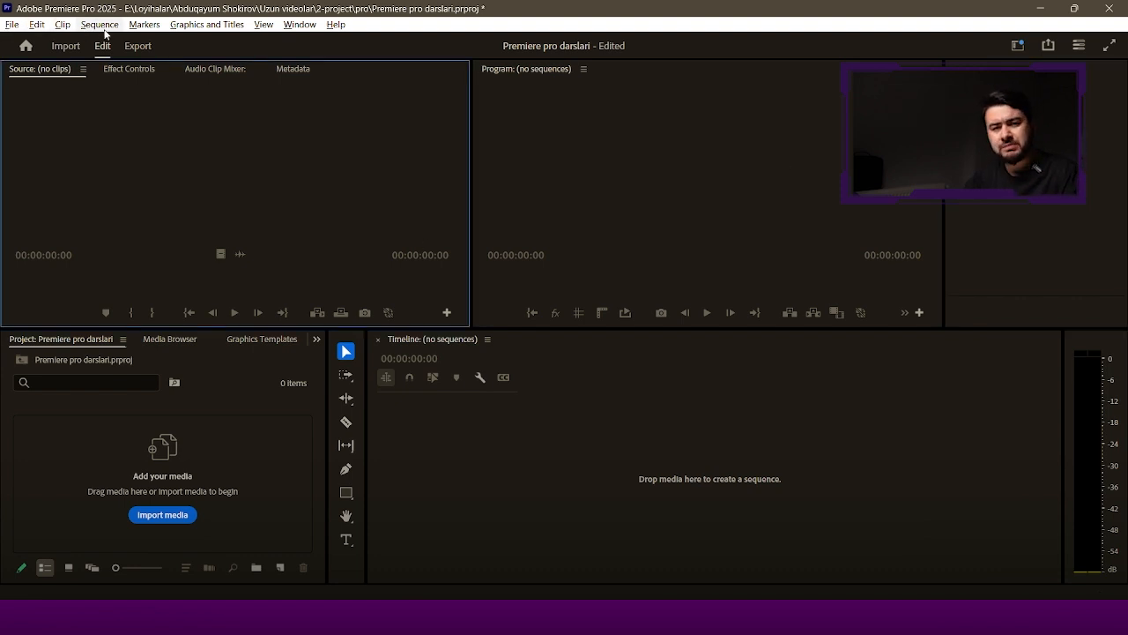
click(139, 27)
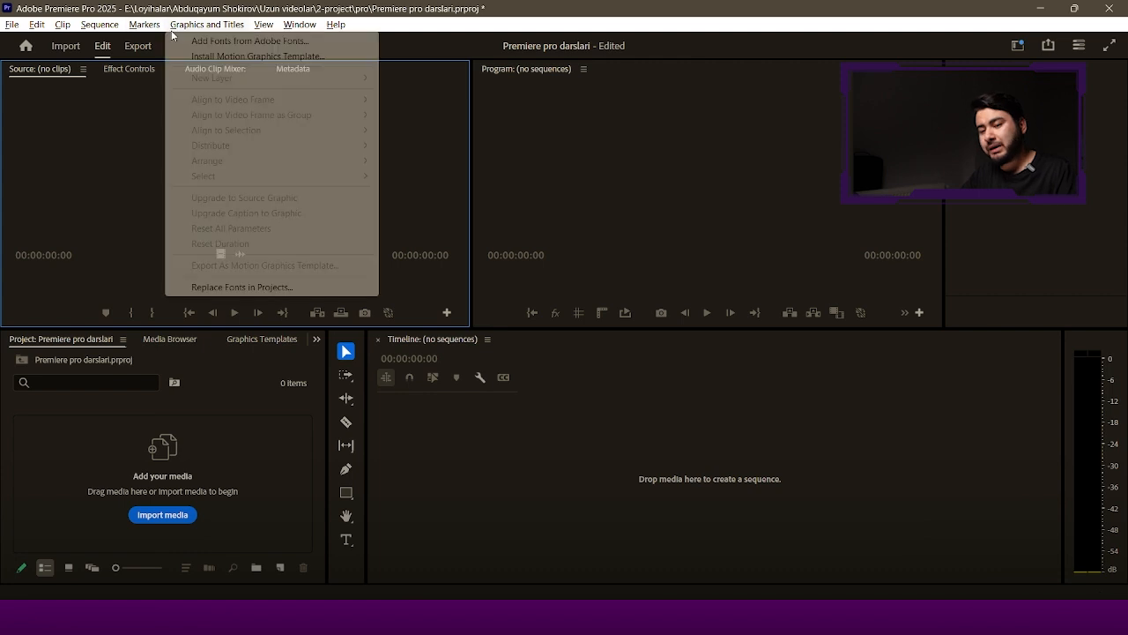
click(136, 30)
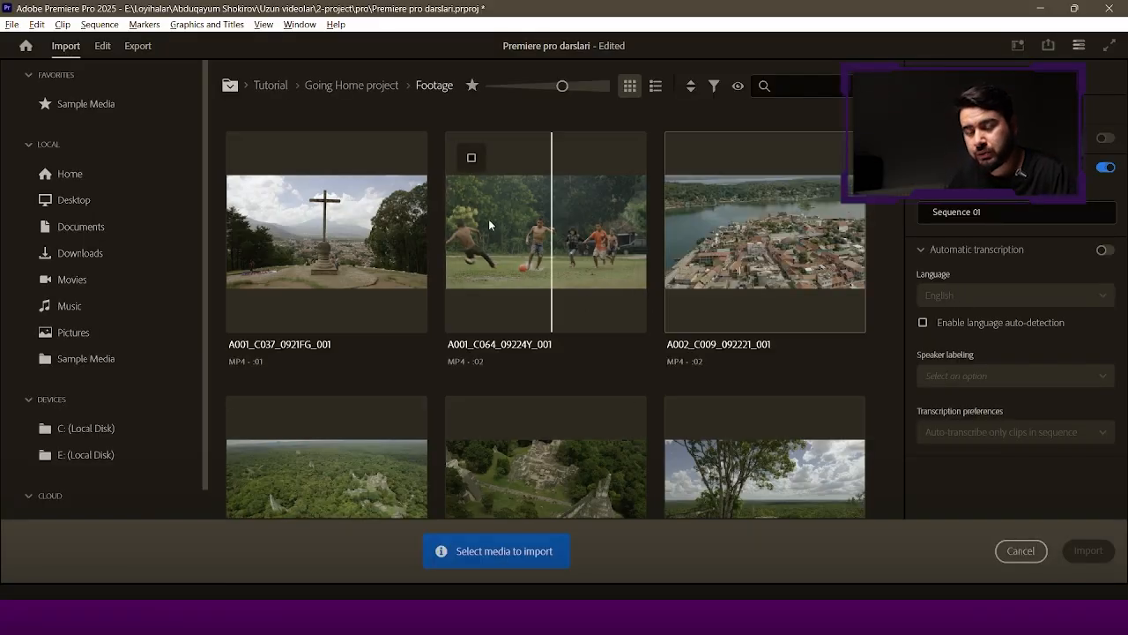
- Compare the Import, Edit and Export pages and return to the editing workspace
click(100, 47)
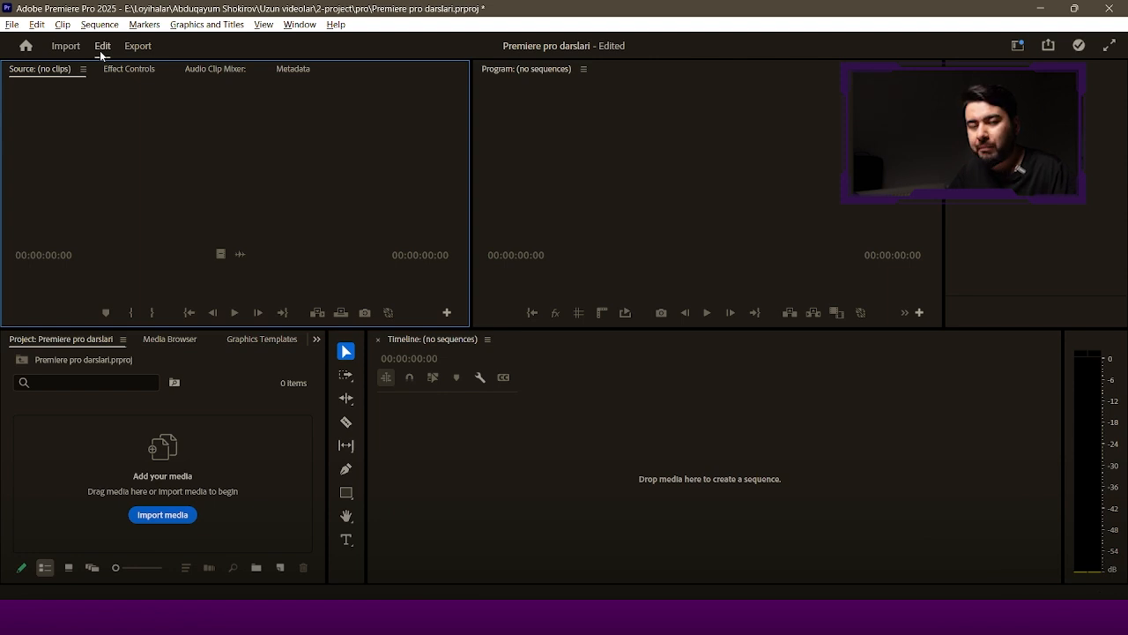
click(136, 47)
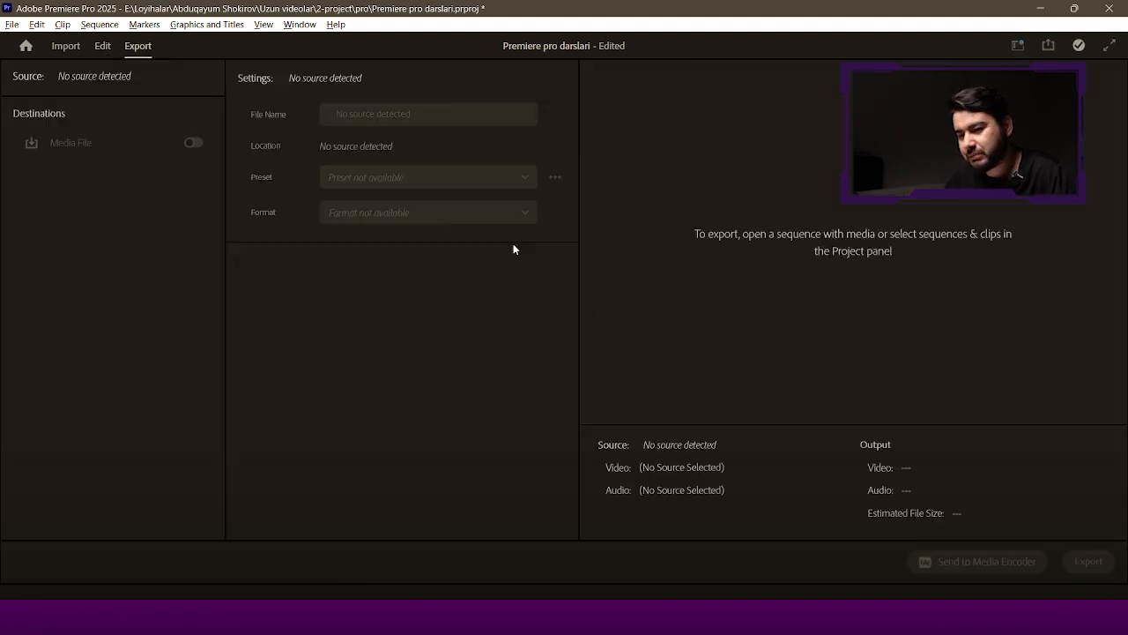
click(93, 50)
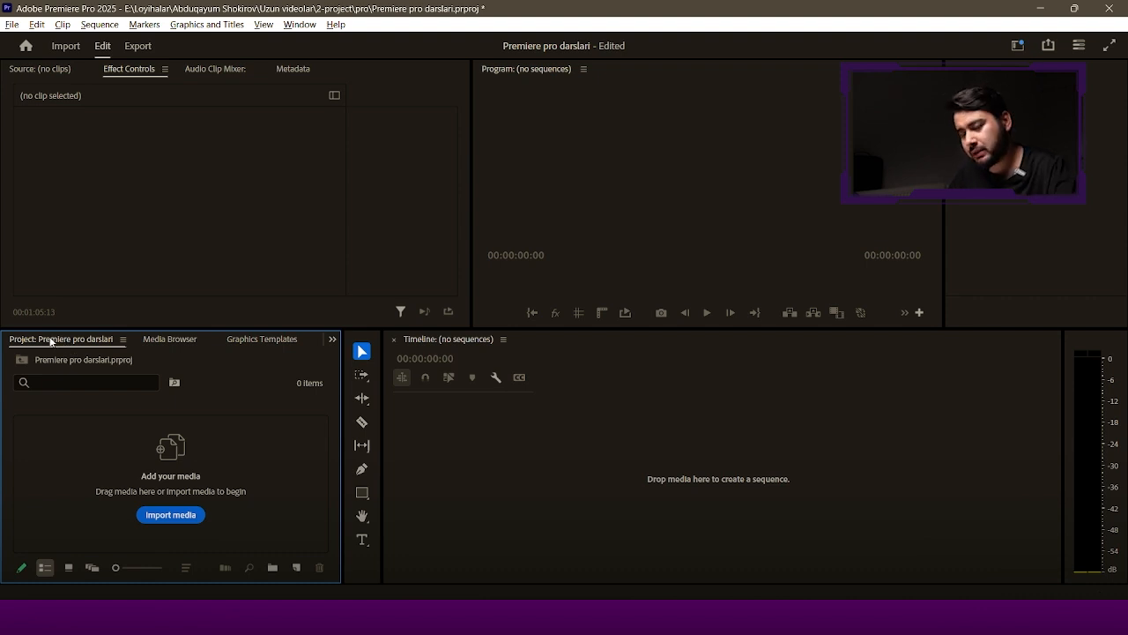
- Import the four video files from the desktop into the project and enlarge the Project panel in height and width
drag(153, 328, 153, 259)
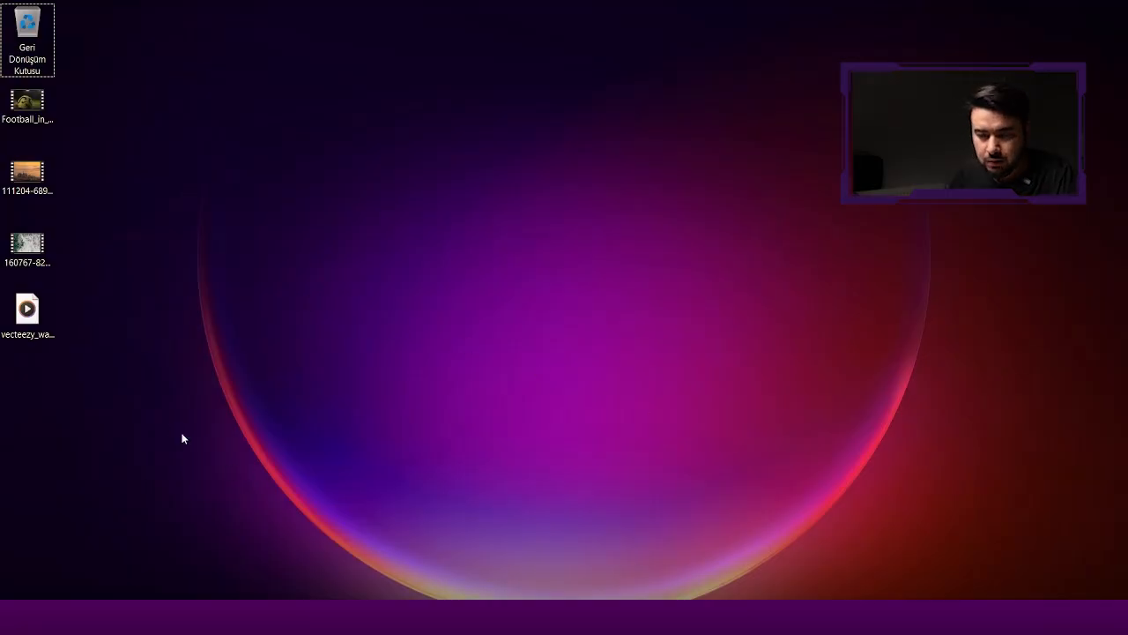
drag(178, 430, 7, 73)
drag(51, 112, 62, 164)
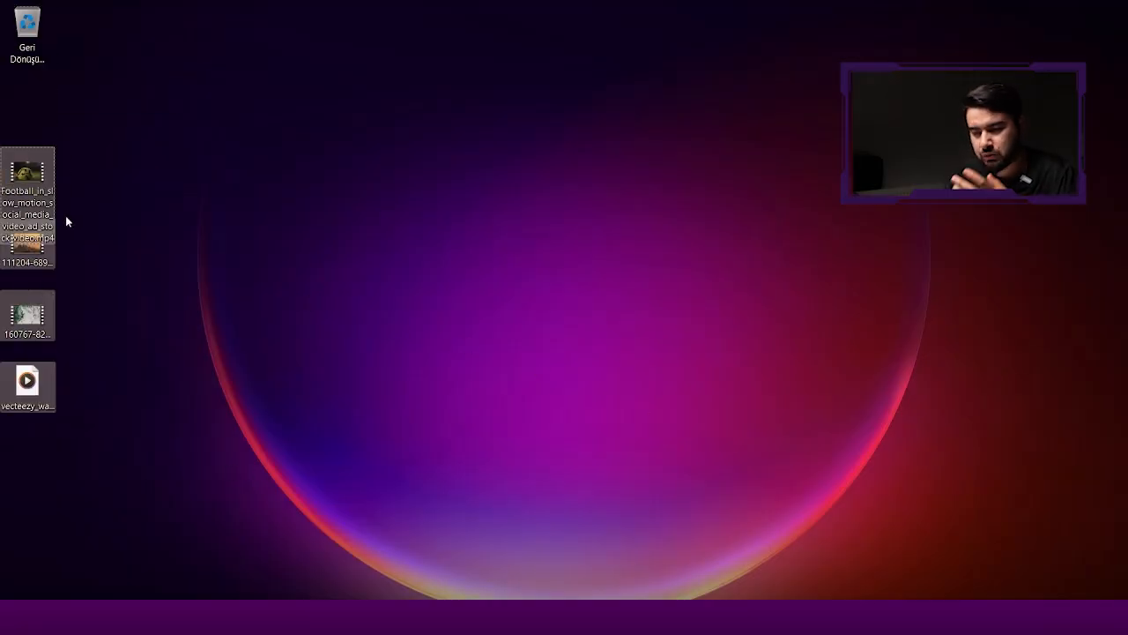
drag(35, 201, 166, 374)
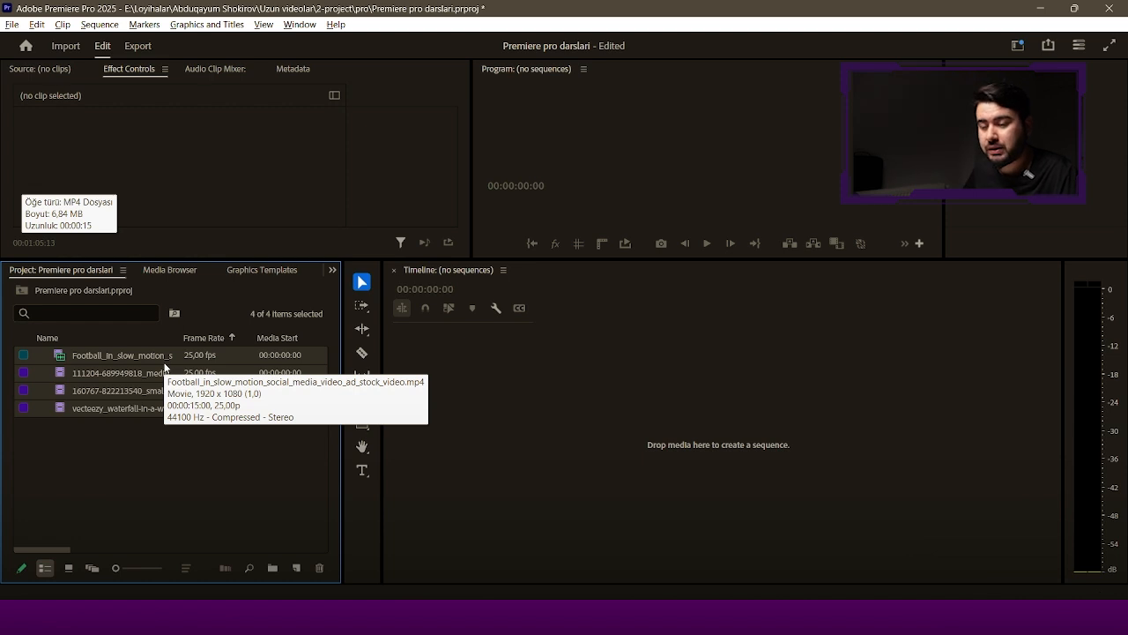
drag(339, 259, 398, 299)
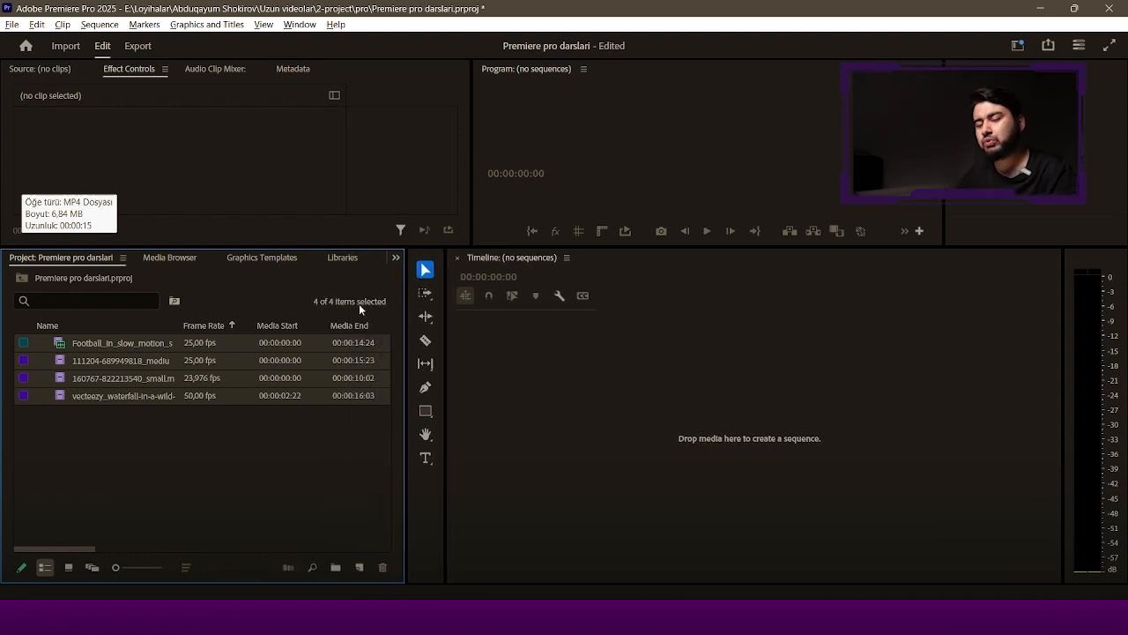
- Examine the imported clips in the Project panel alongside the Effect Controls and Timeline panels, leaving the clips deselected
click(297, 109)
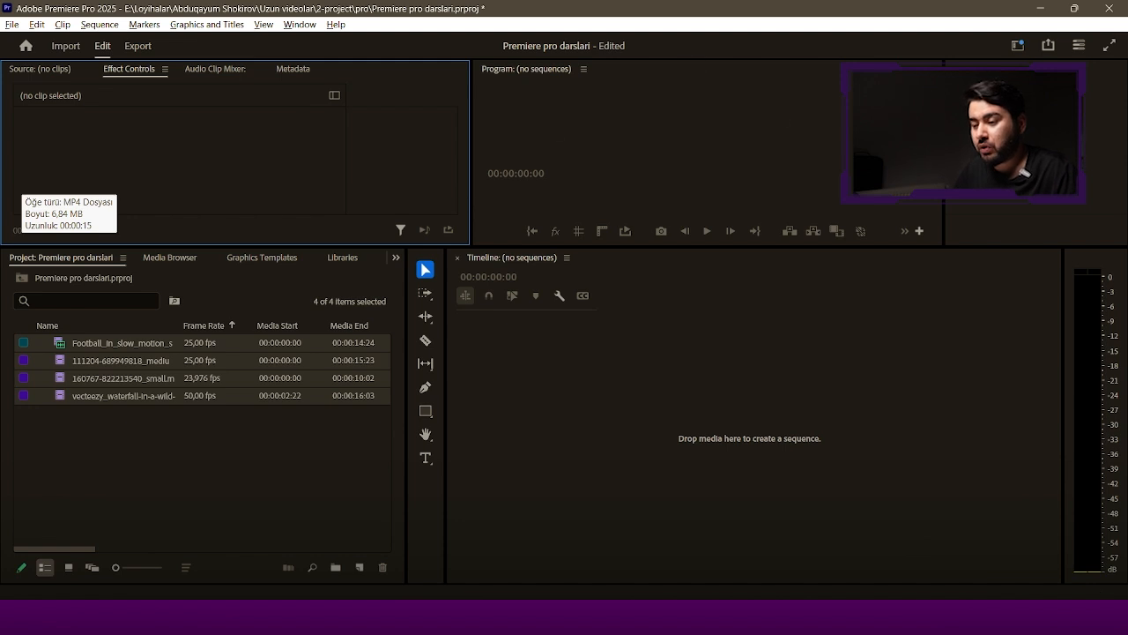
click(661, 342)
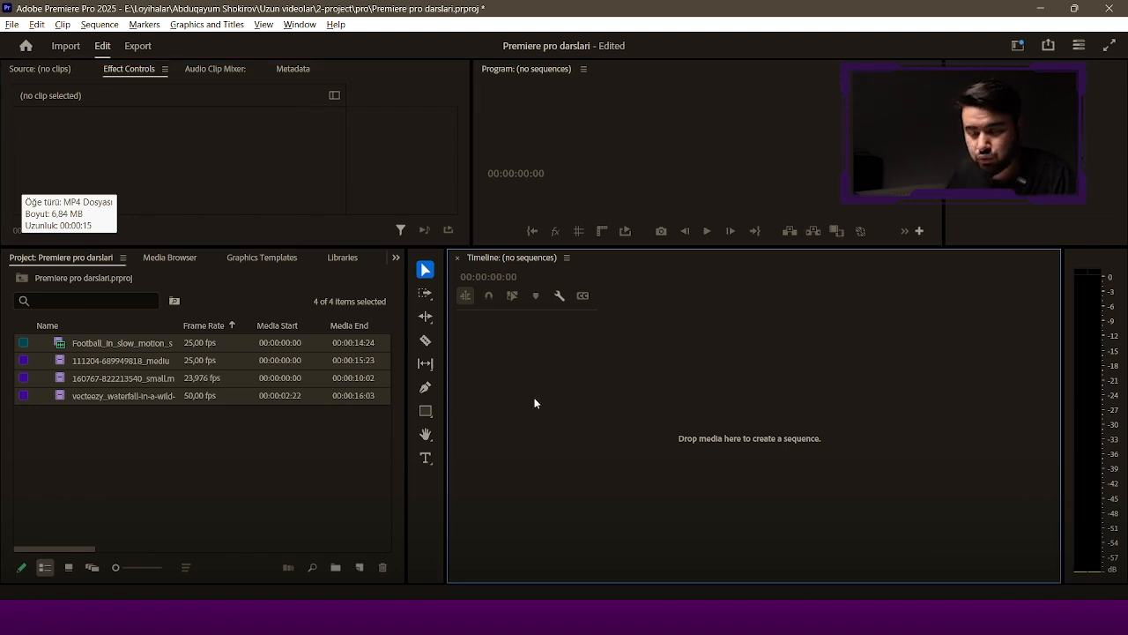
drag(190, 463, 90, 328)
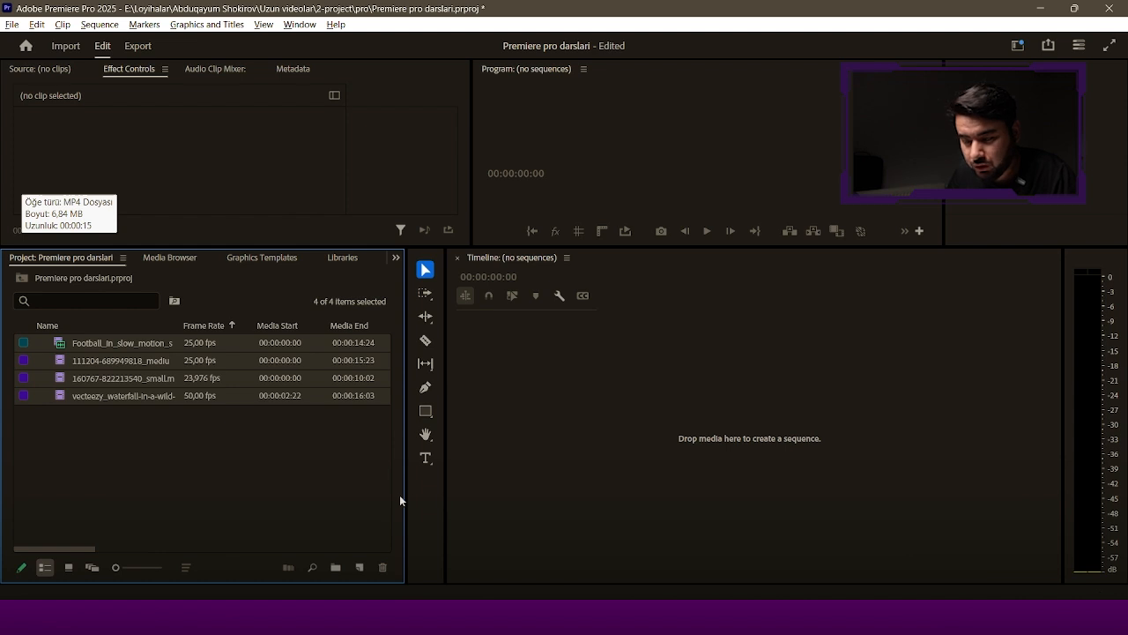
drag(445, 509, 443, 508)
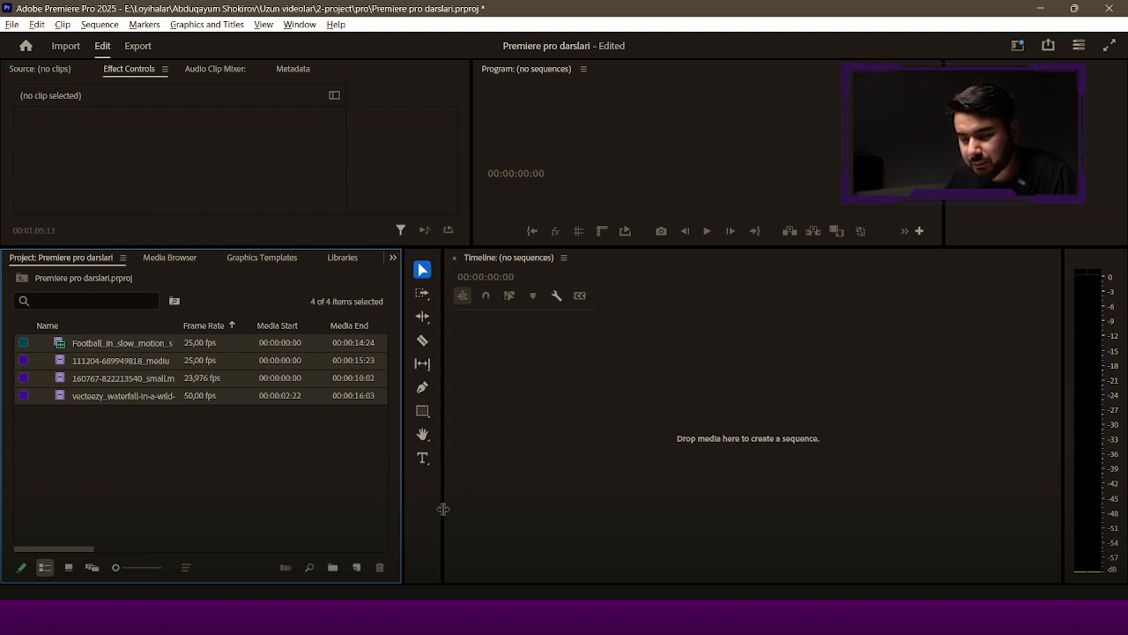
click(671, 360)
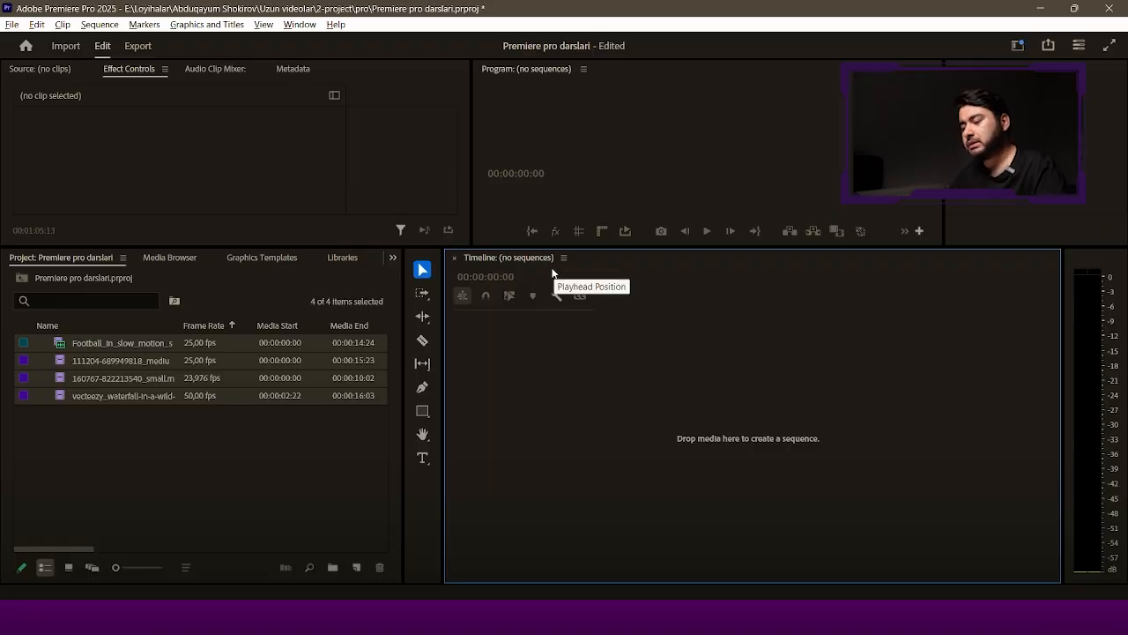
click(165, 346)
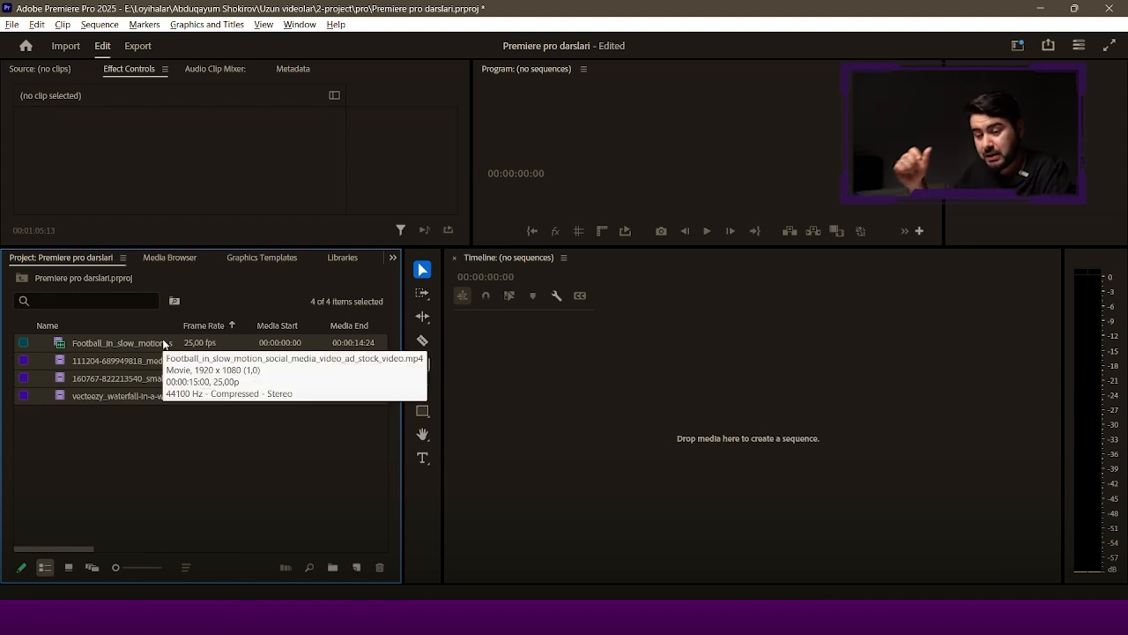
drag(193, 457, 129, 316)
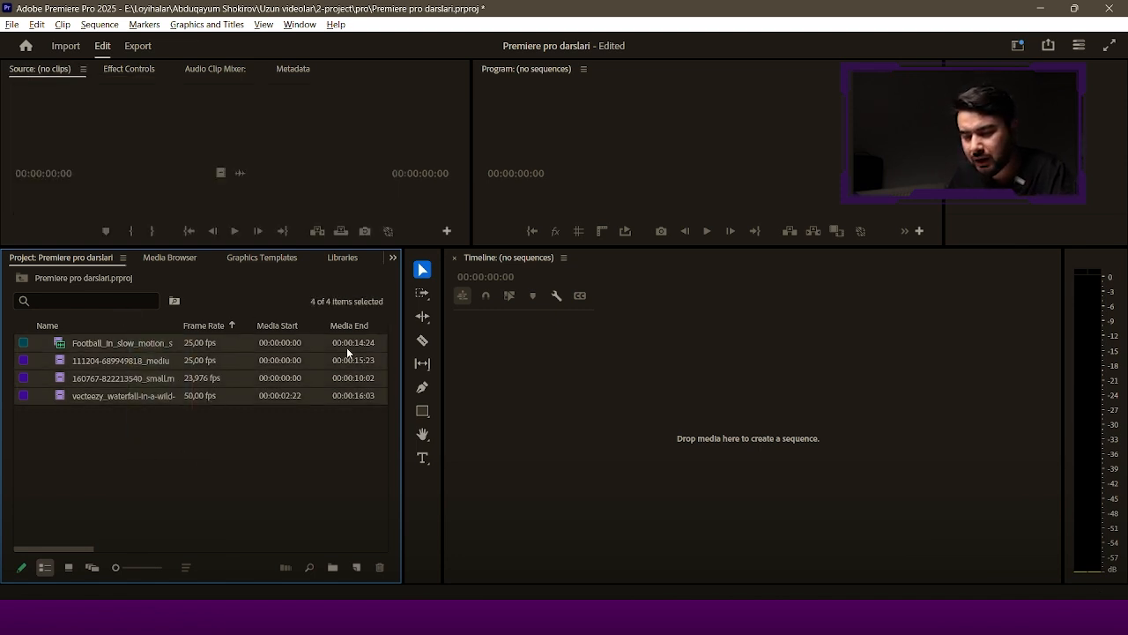
drag(50, 549, 4, 522)
click(286, 464)
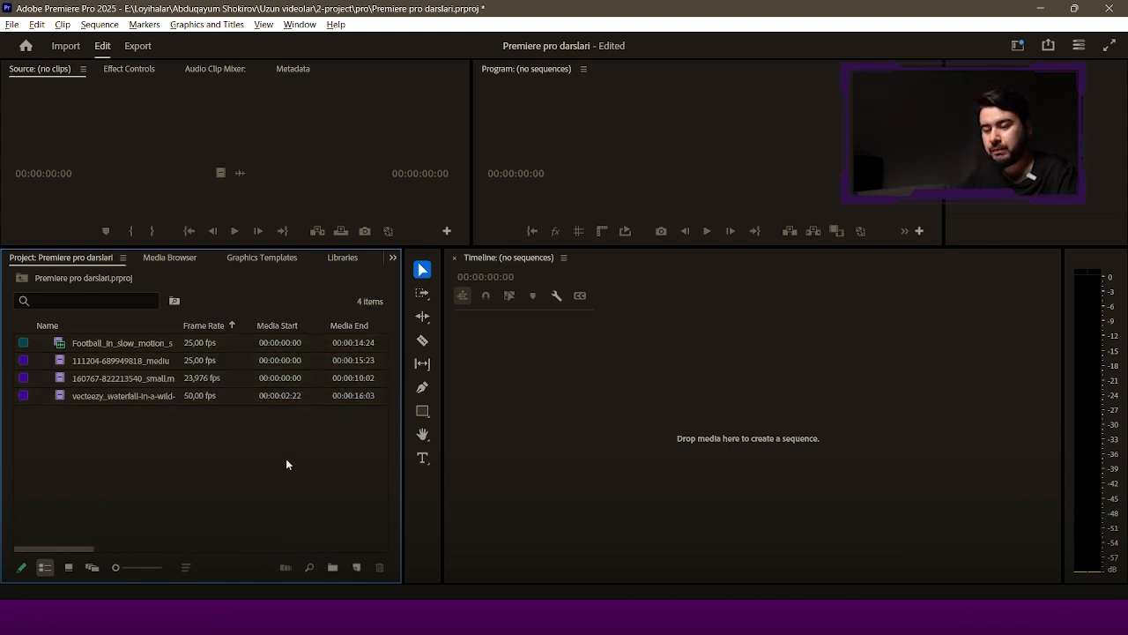
- Lock the project as read-only, try selecting the clips in it, and restore read/write mode
click(30, 568)
click(581, 356)
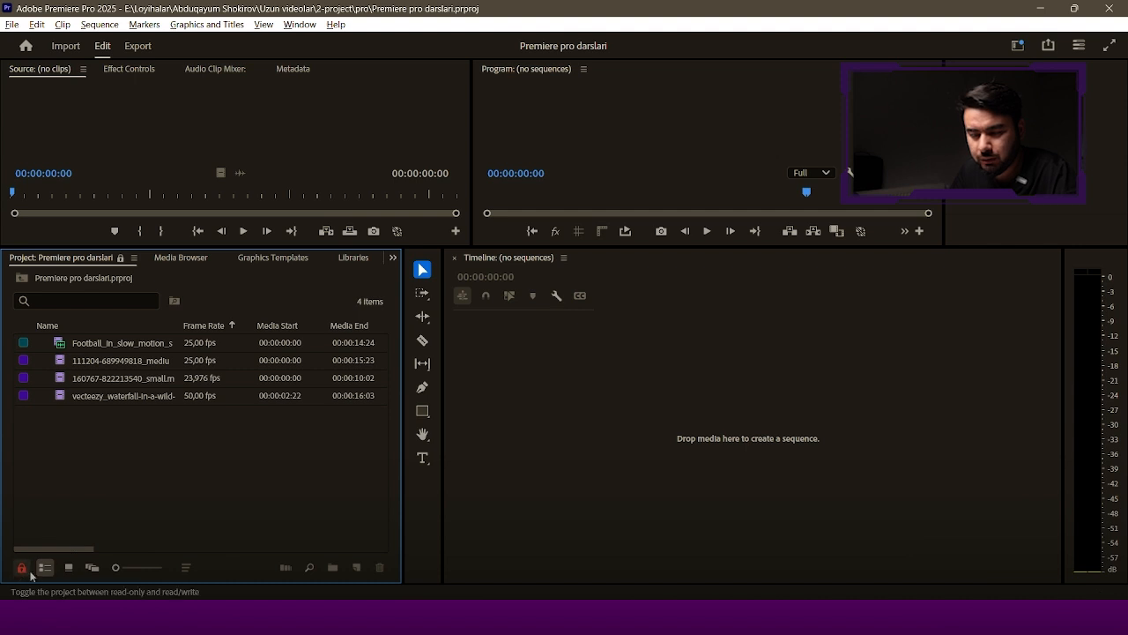
click(82, 363)
drag(102, 436, 75, 278)
drag(189, 423, 146, 363)
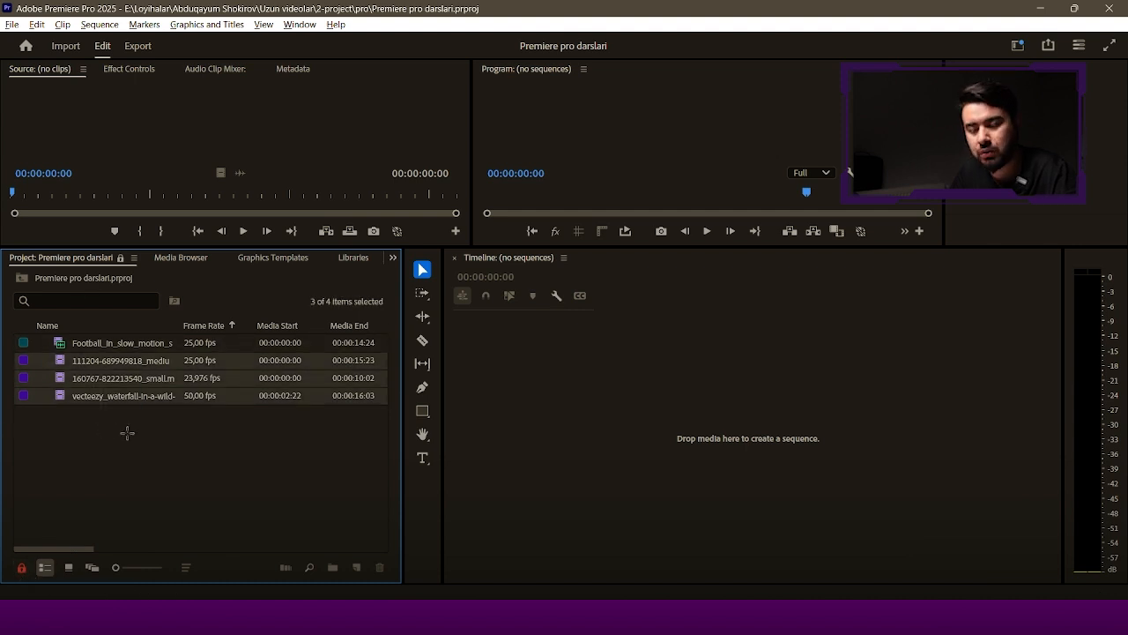
drag(126, 432, 119, 304)
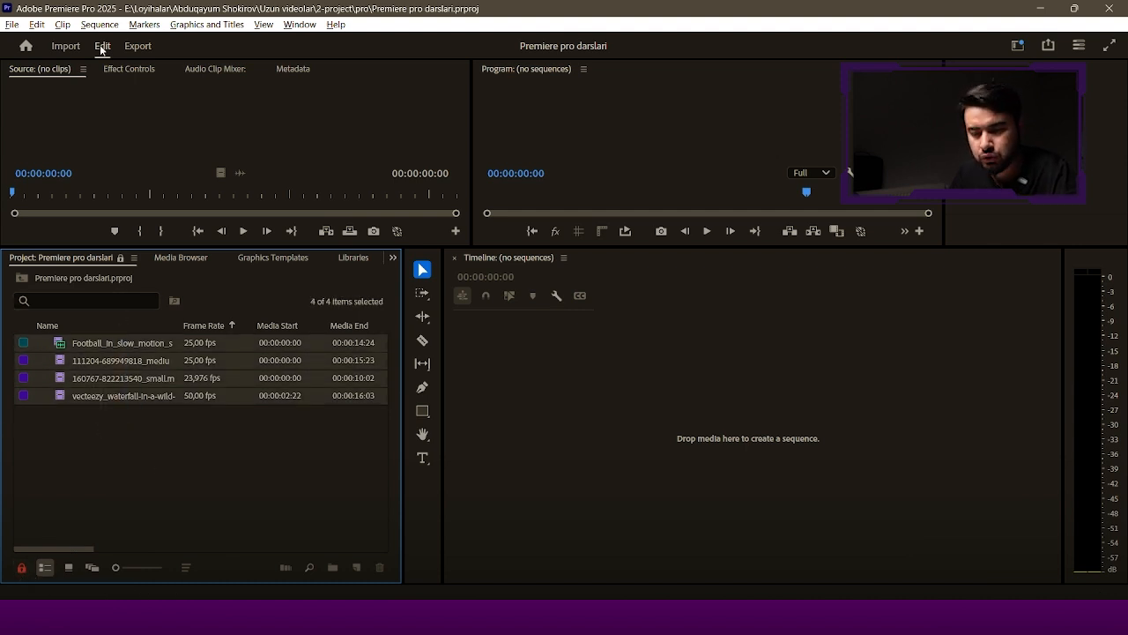
click(20, 569)
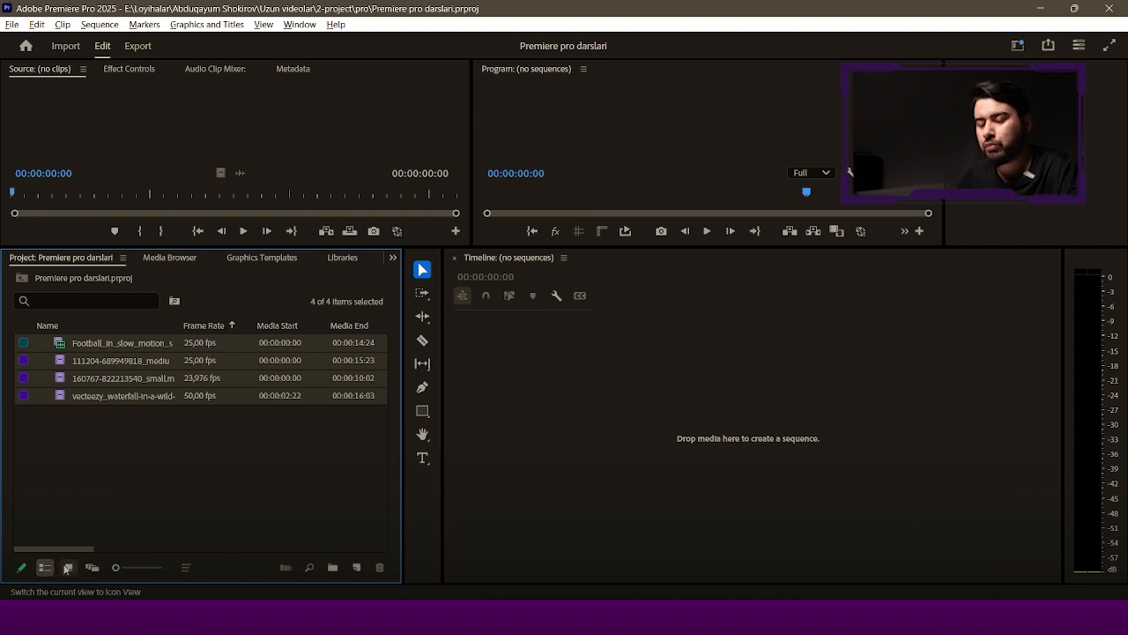
- Compare the Icon and Freeform views of the clips, keep Icon View, and slightly adjust the thumbnail zoom
click(67, 567)
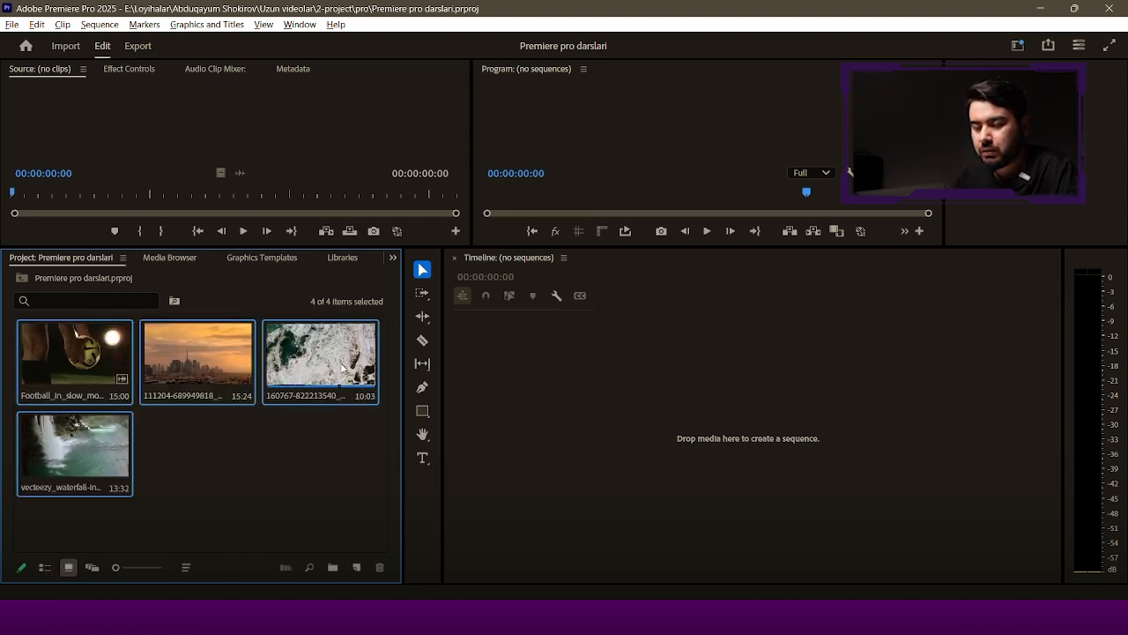
click(91, 567)
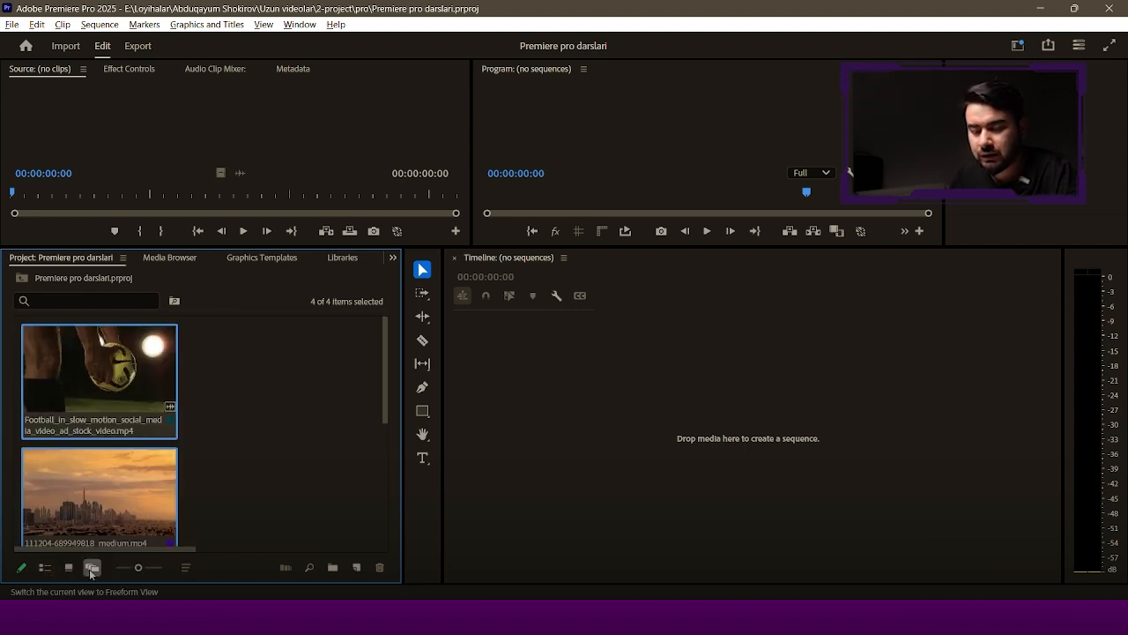
click(280, 441)
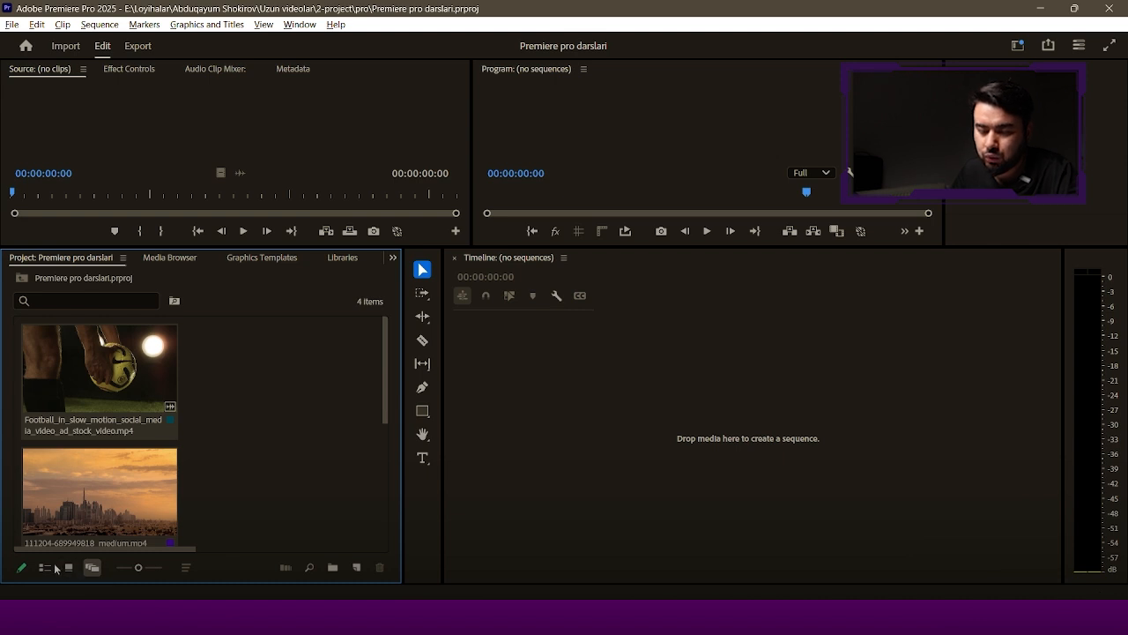
click(68, 567)
drag(317, 476, 13, 319)
click(318, 512)
mouse_move(109, 572)
mouse_down()
mouse_move(164, 568)
mouse_move(115, 573)
mouse_up()
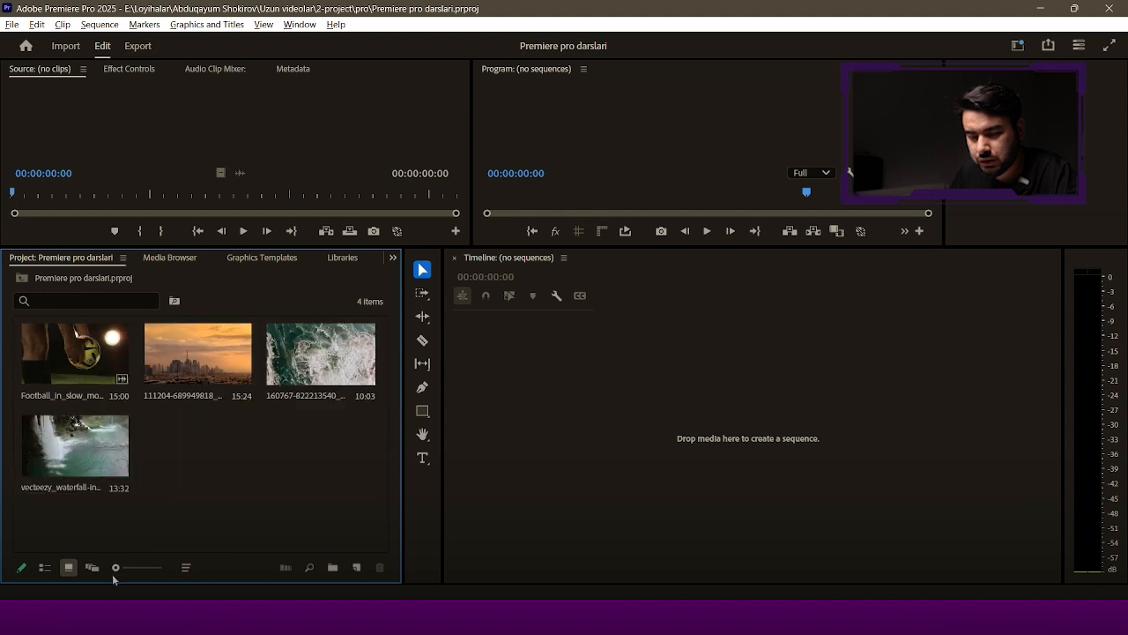
- Look through the icon sorting criteria for the clips and keep User Order
click(186, 568)
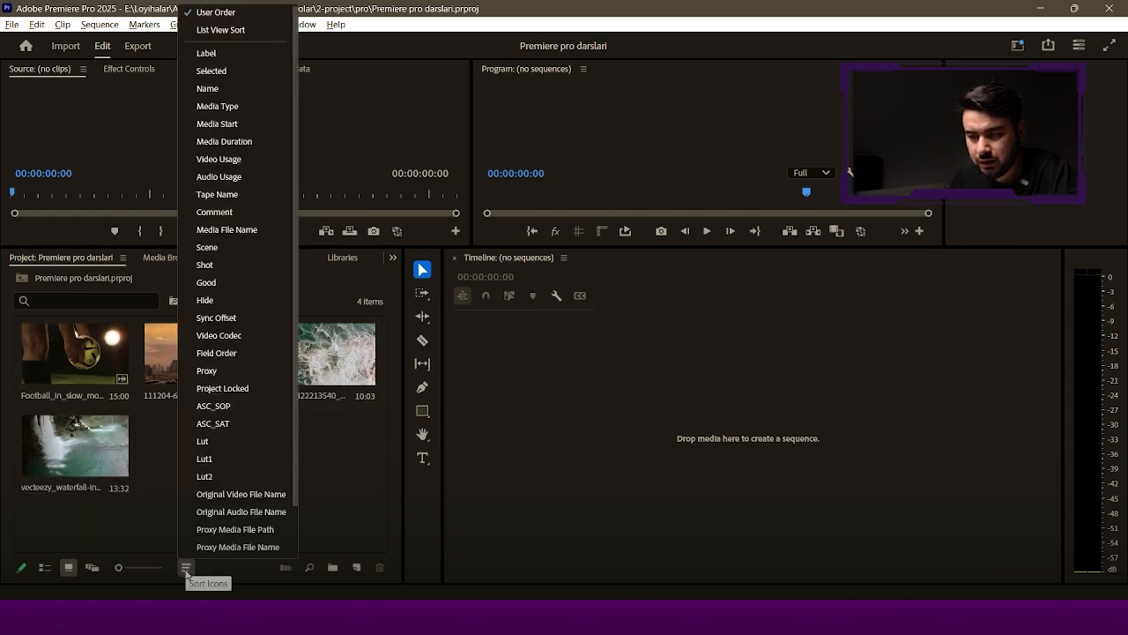
click(129, 507)
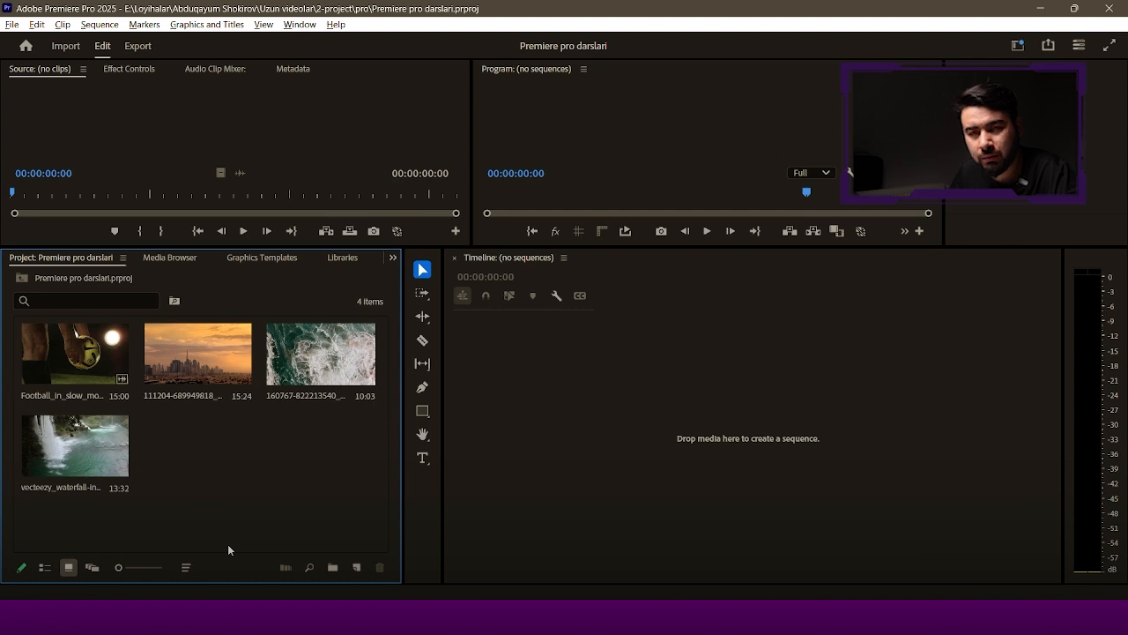
click(186, 568)
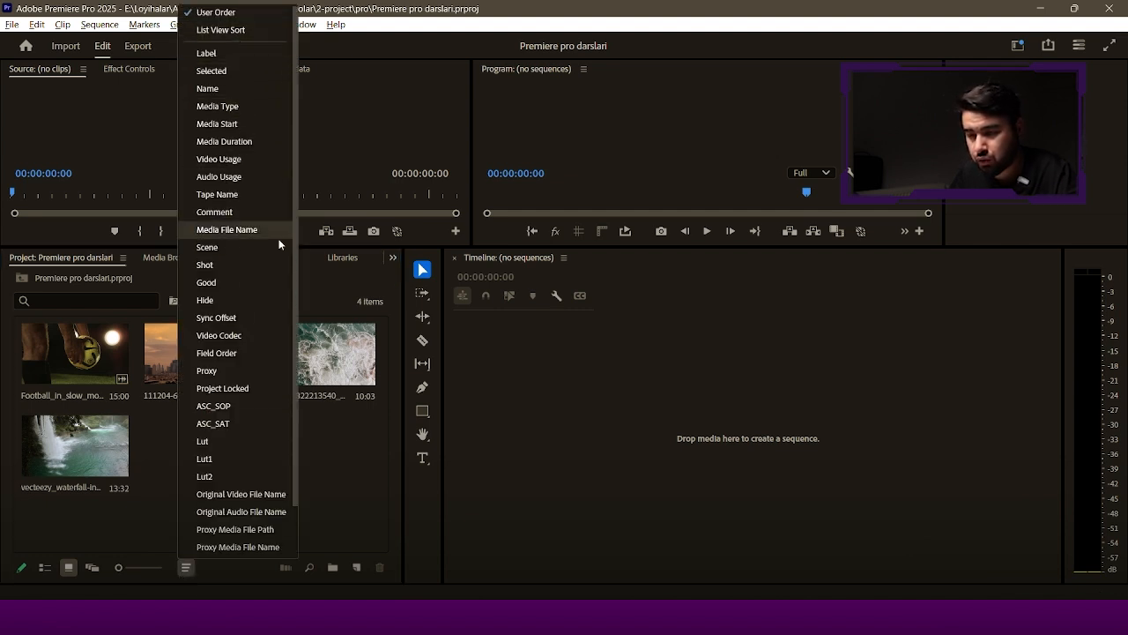
click(355, 487)
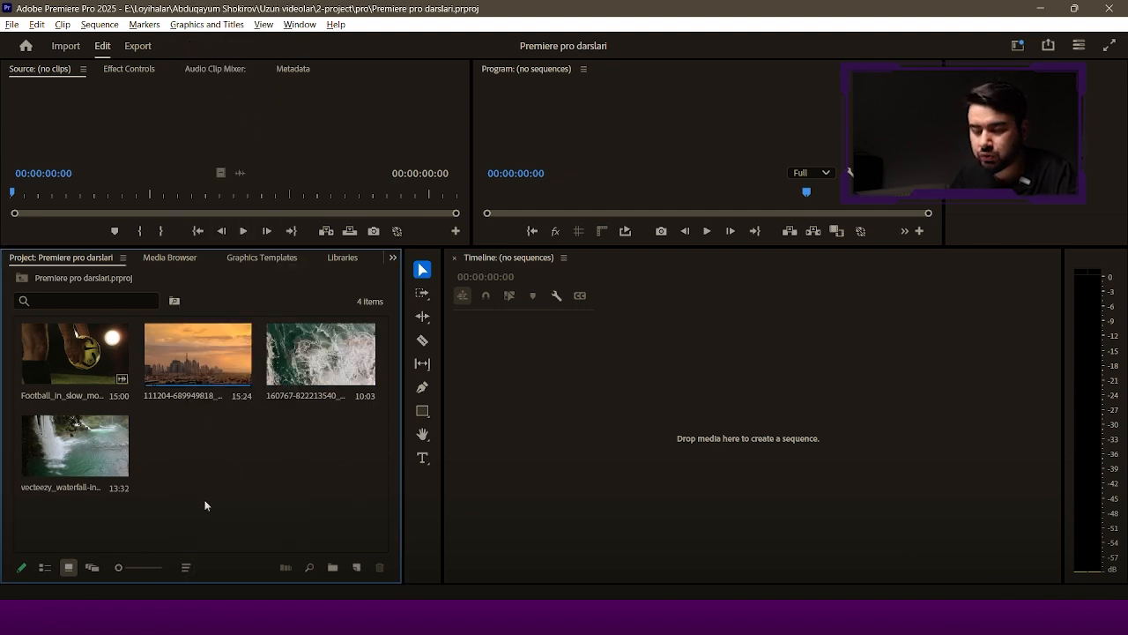
click(186, 568)
click(205, 14)
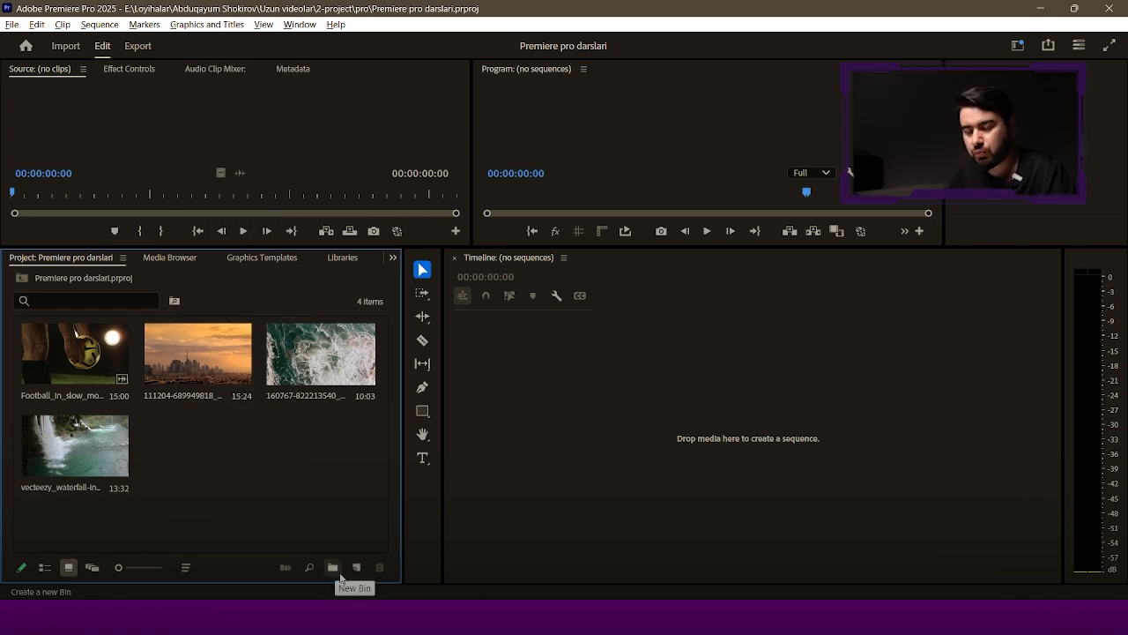
- Create a new bin named "videolar" in the project
click(334, 569)
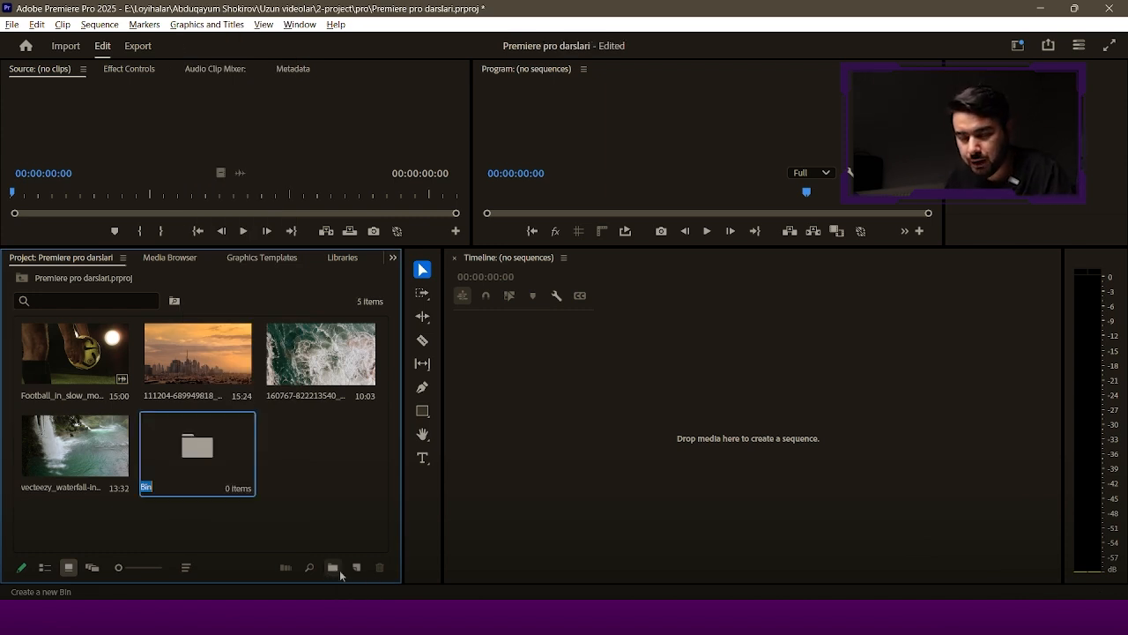
text(vidoe)
click(291, 517)
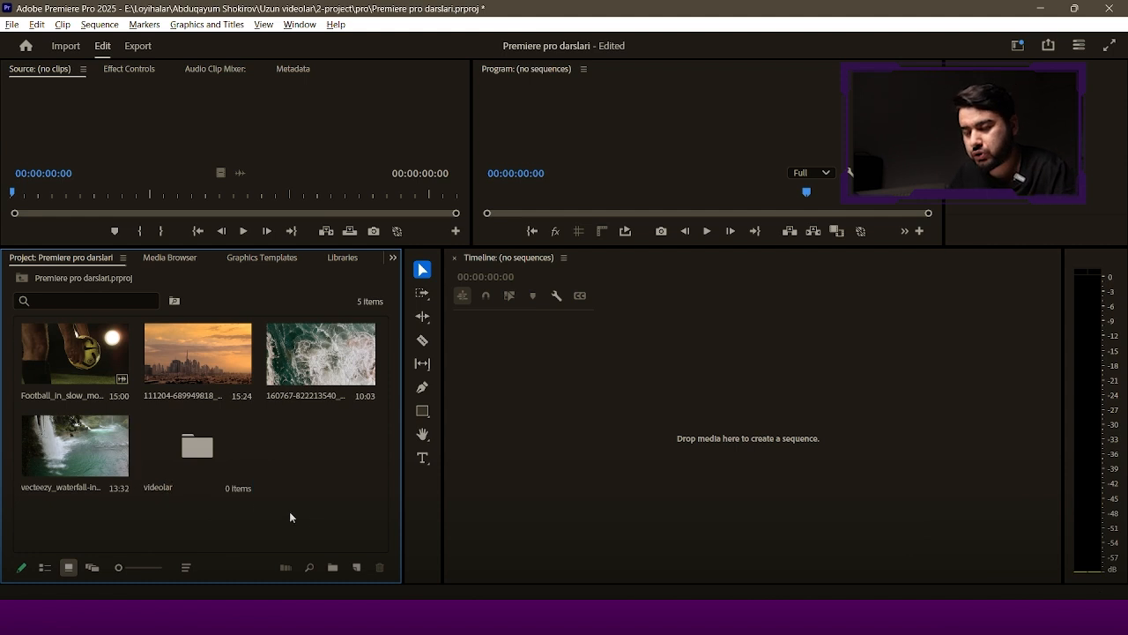
- Move all four video clips into the videolar bin and undo the move
click(113, 466)
click(86, 358)
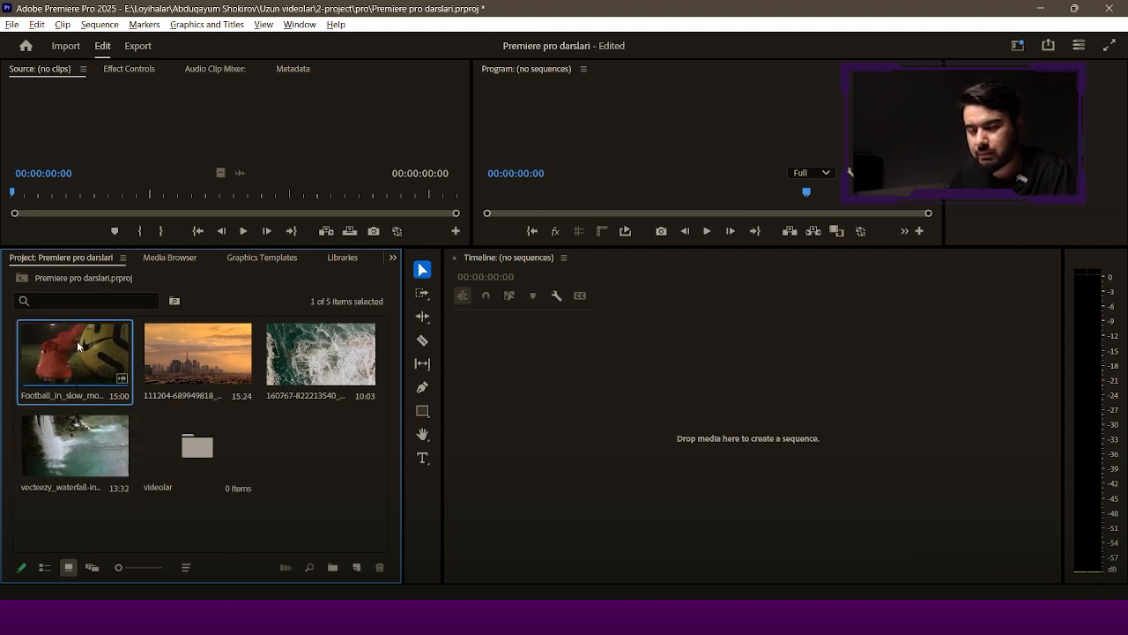
ctrl+click(209, 363)
click(86, 361)
shift+click(85, 434)
drag(76, 396, 212, 453)
click(97, 404)
key(ctrl+z)
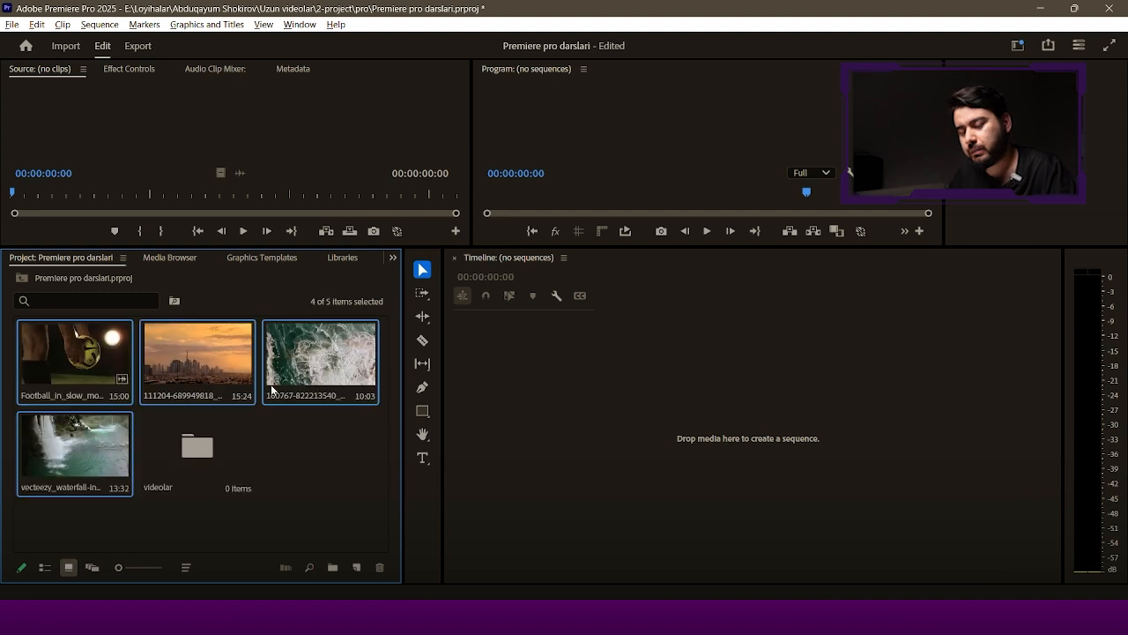
- Undo the creation of the videolar bin
key(ctrl+z)
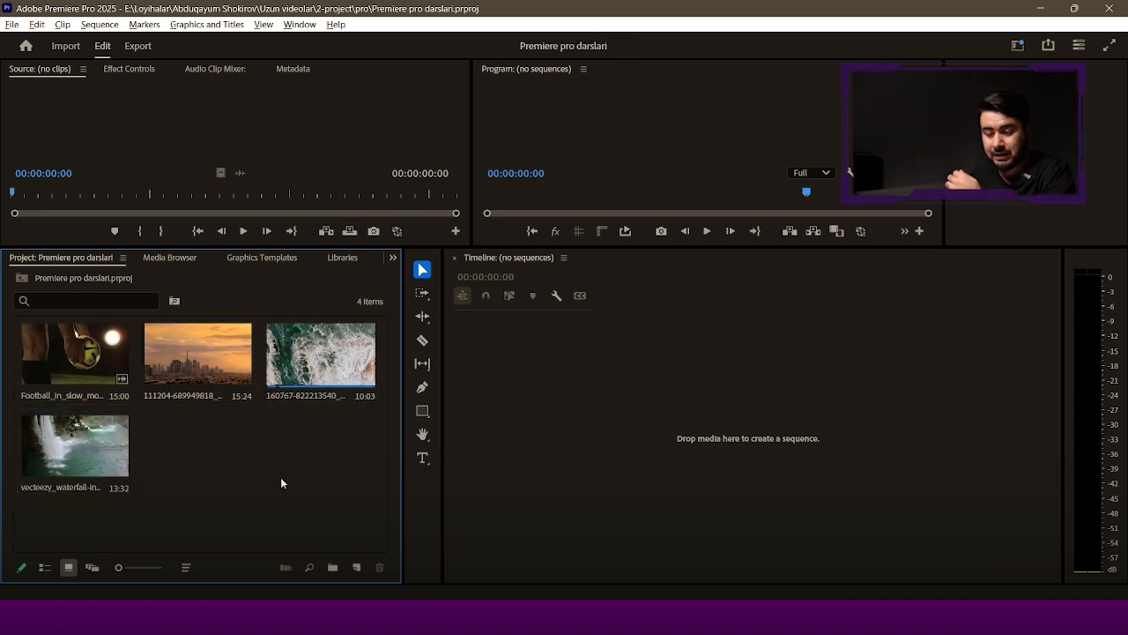
- Create a 1920 × 1080 color matte in black (000000) named "qora fon"
click(356, 566)
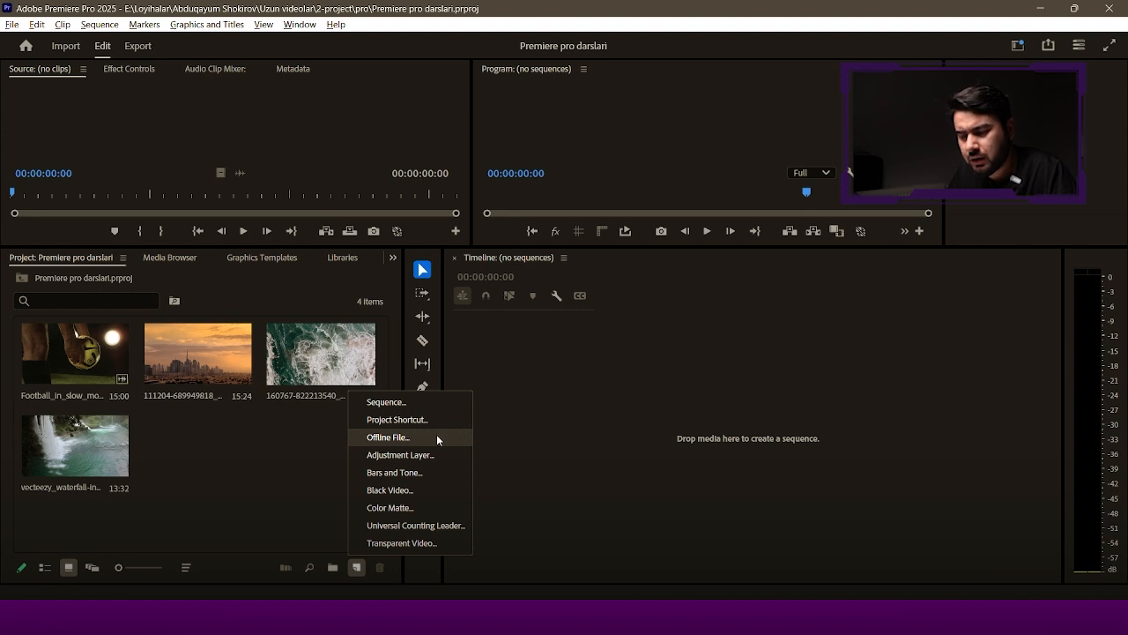
click(435, 508)
drag(517, 210, 580, 210)
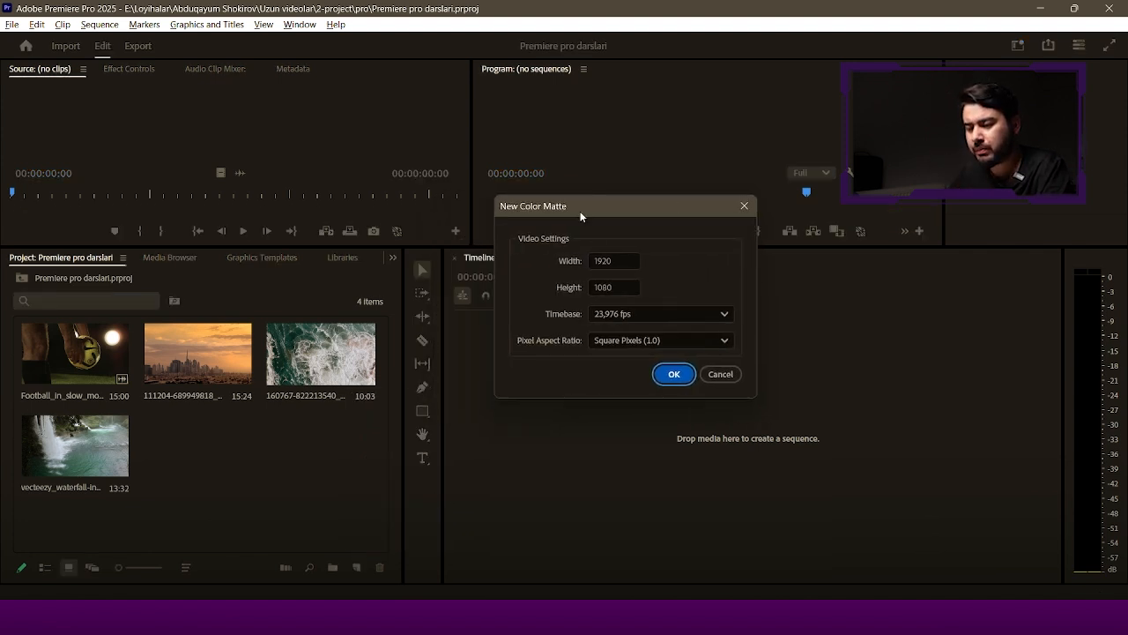
click(672, 375)
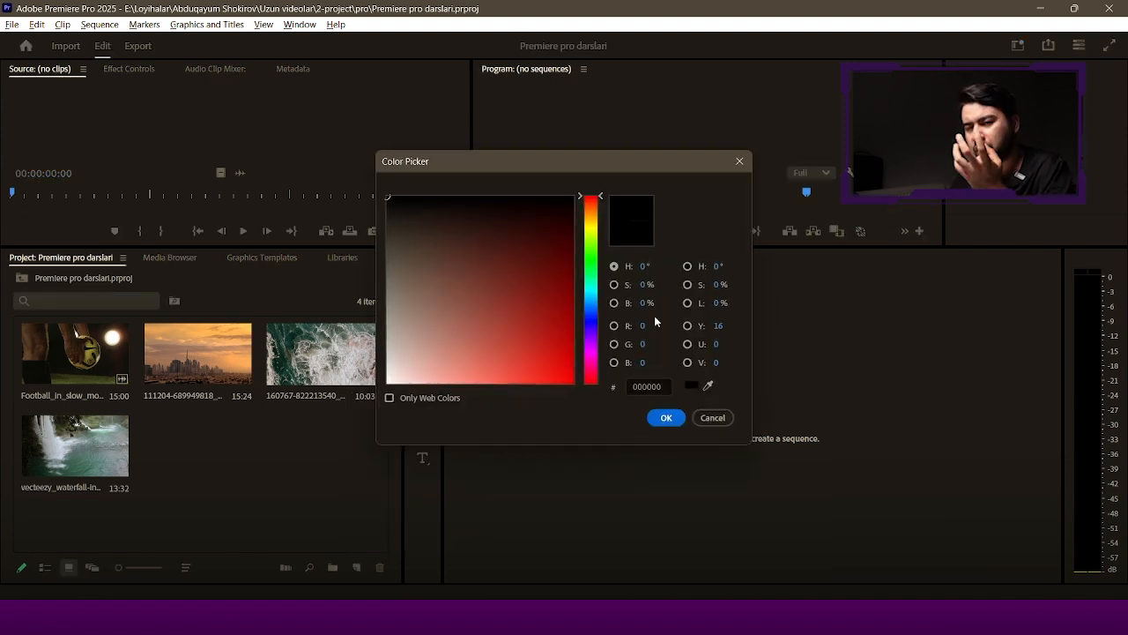
click(666, 418)
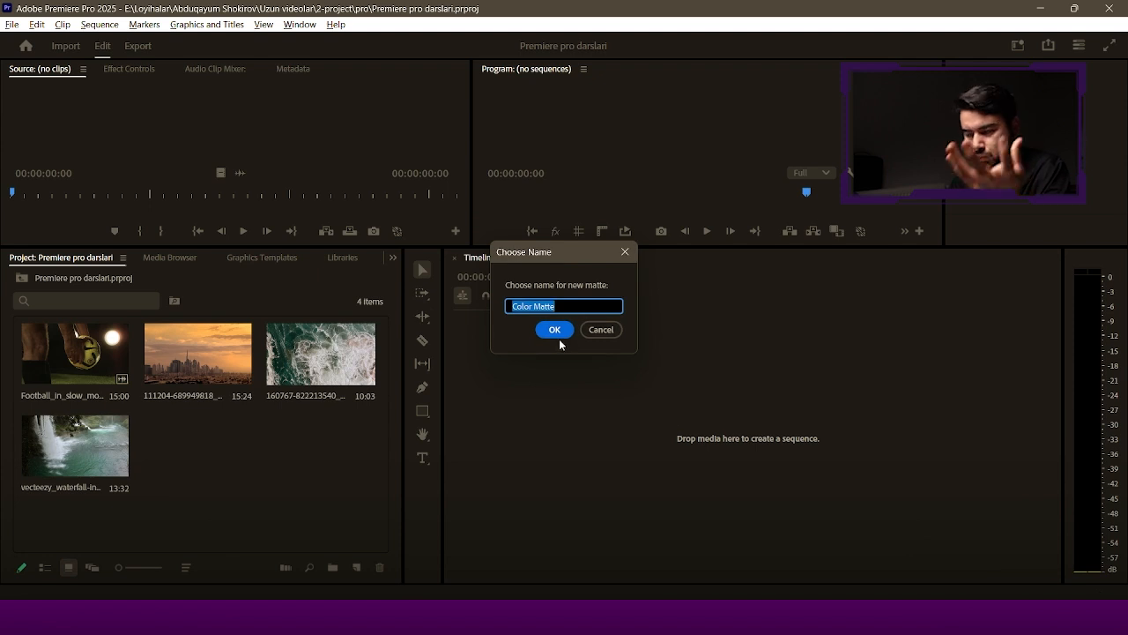
text(qora fon)
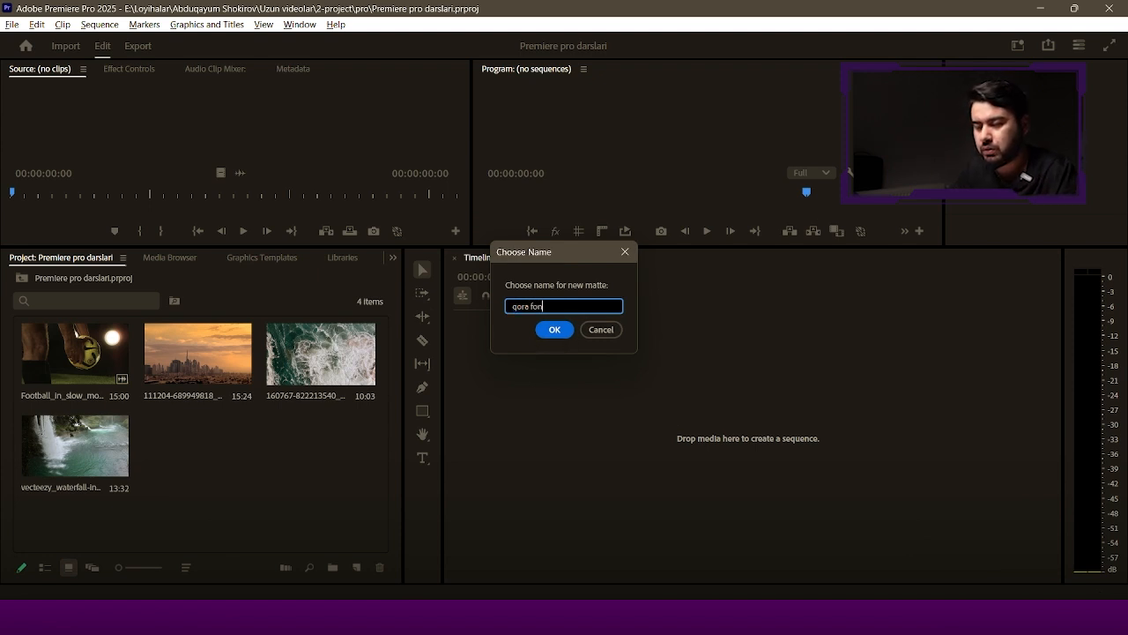
click(541, 333)
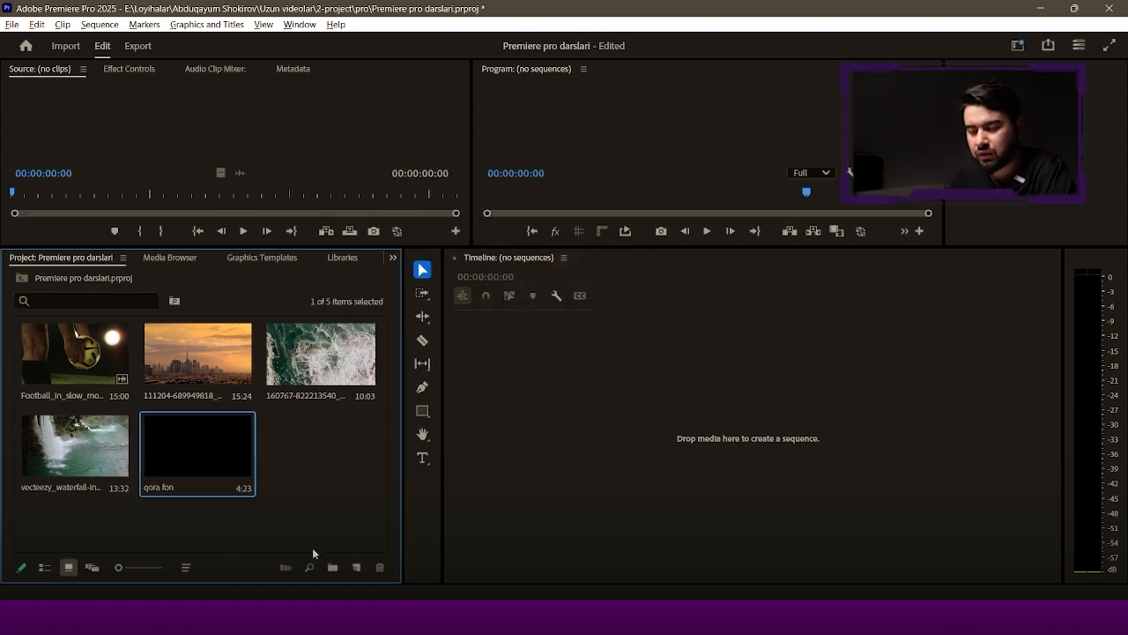
click(356, 567)
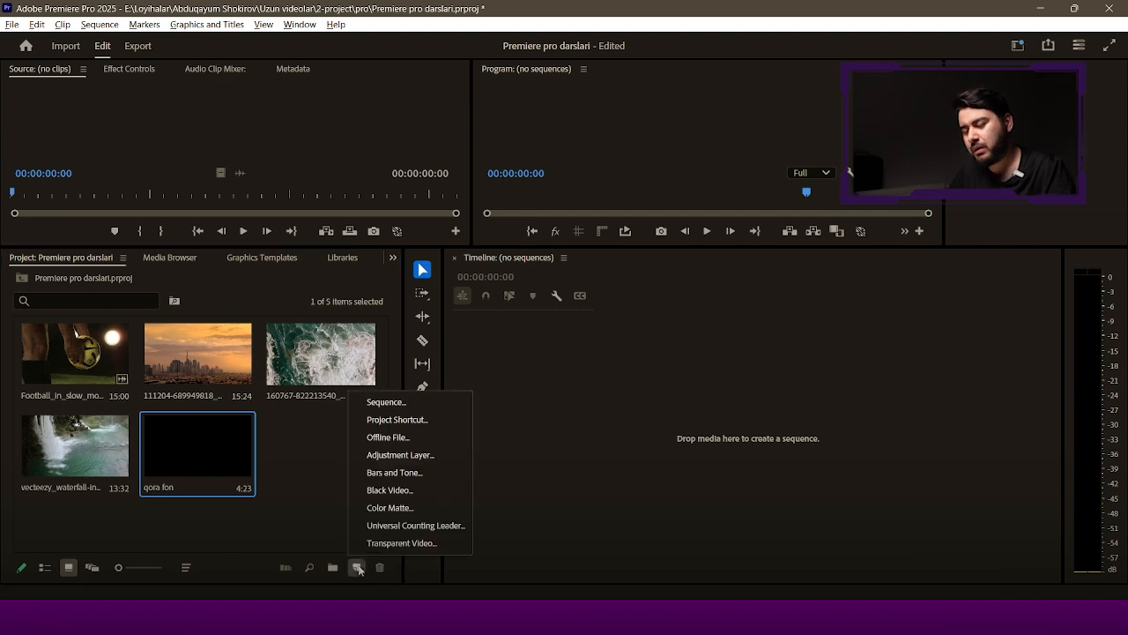
click(356, 569)
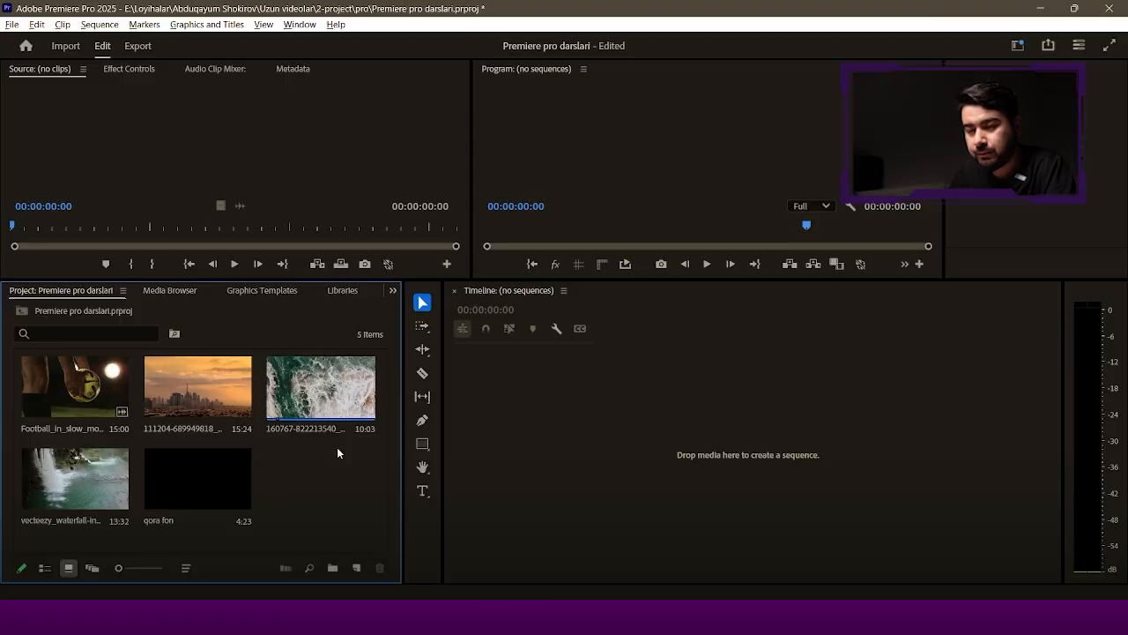
click(97, 26)
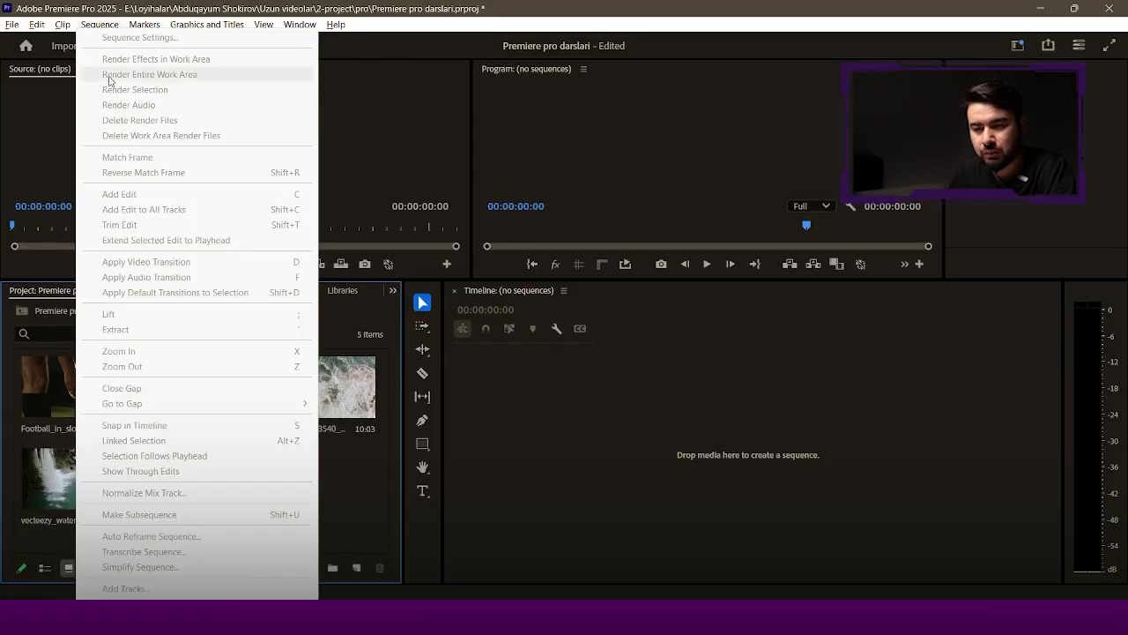
click(499, 541)
- Review a new sequence's settings, including frame size, fields and display format, enter the name "fghfdgh", and discard the sequence
click(356, 568)
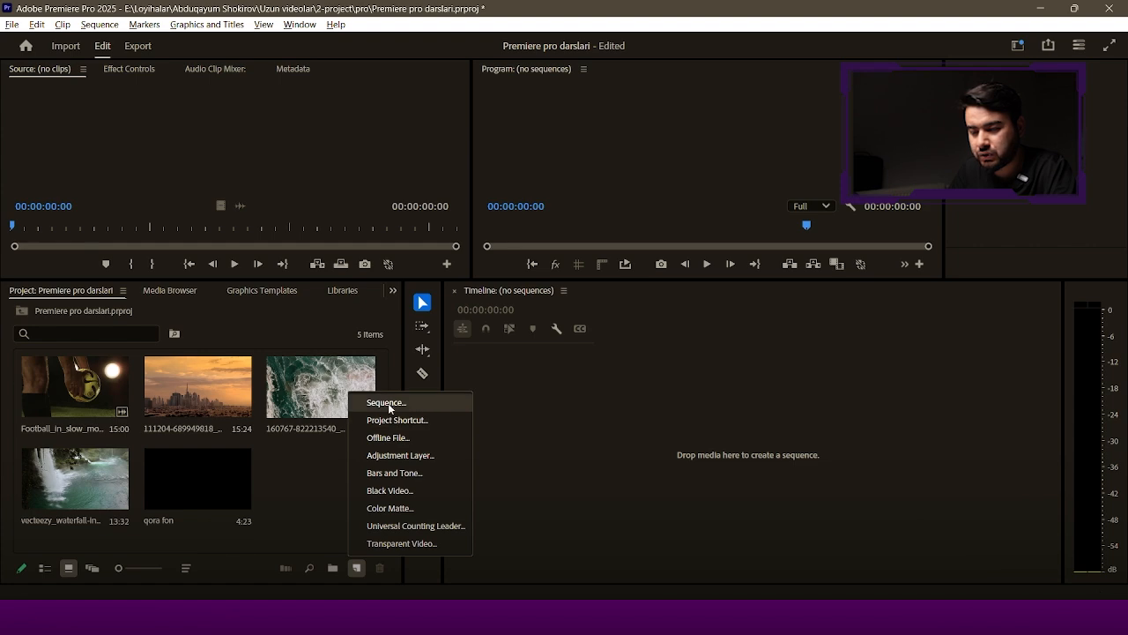
click(388, 403)
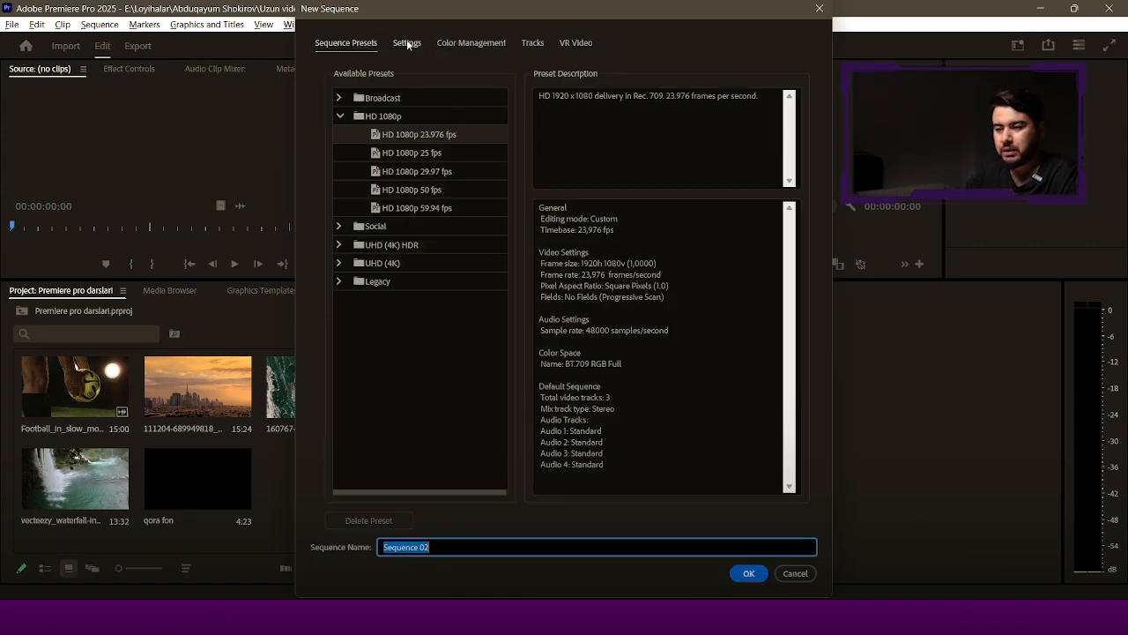
click(408, 45)
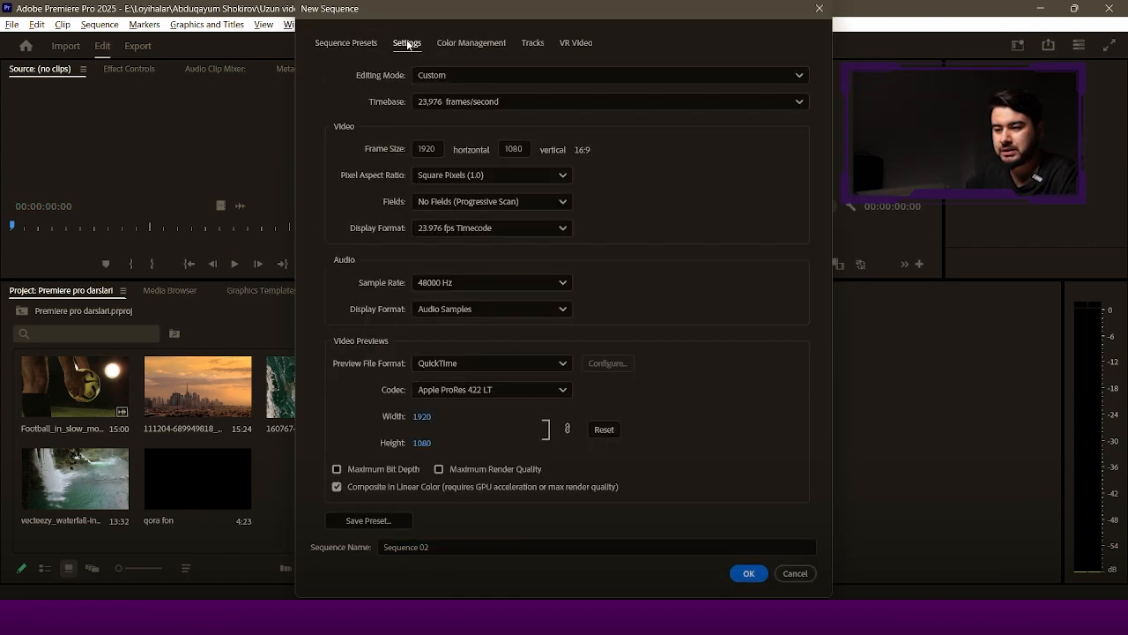
click(433, 149)
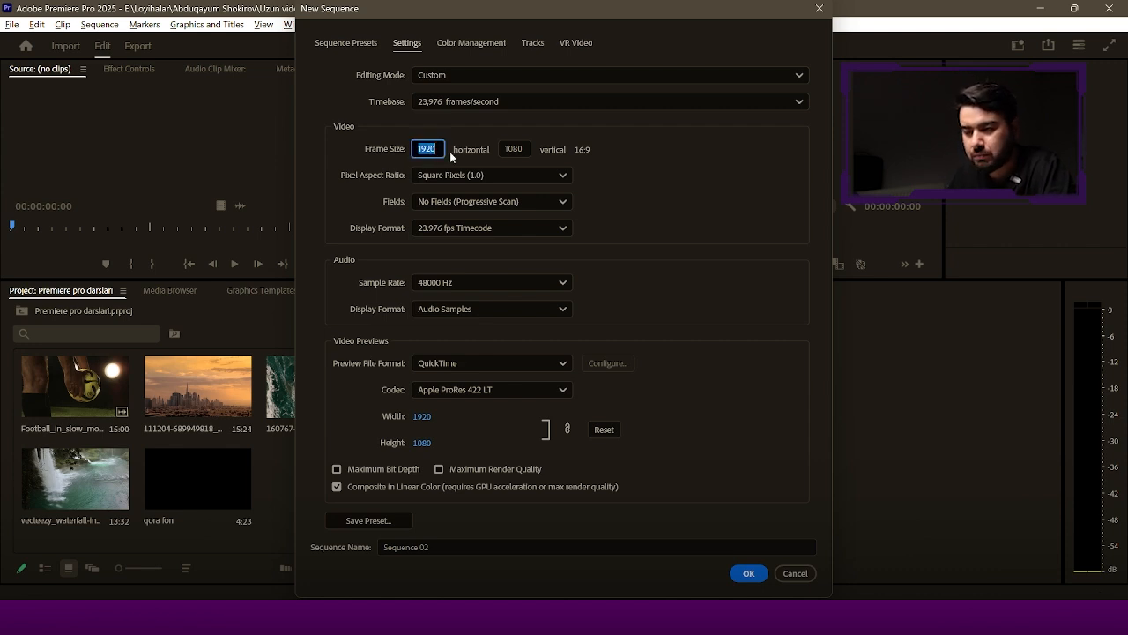
click(514, 149)
click(395, 154)
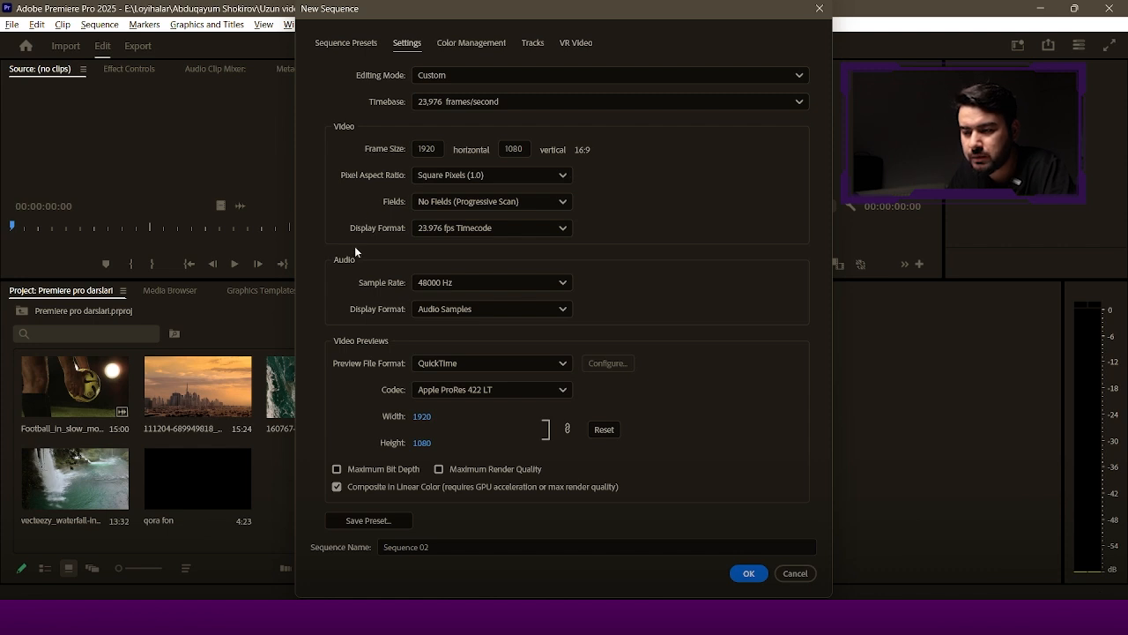
click(476, 227)
click(491, 205)
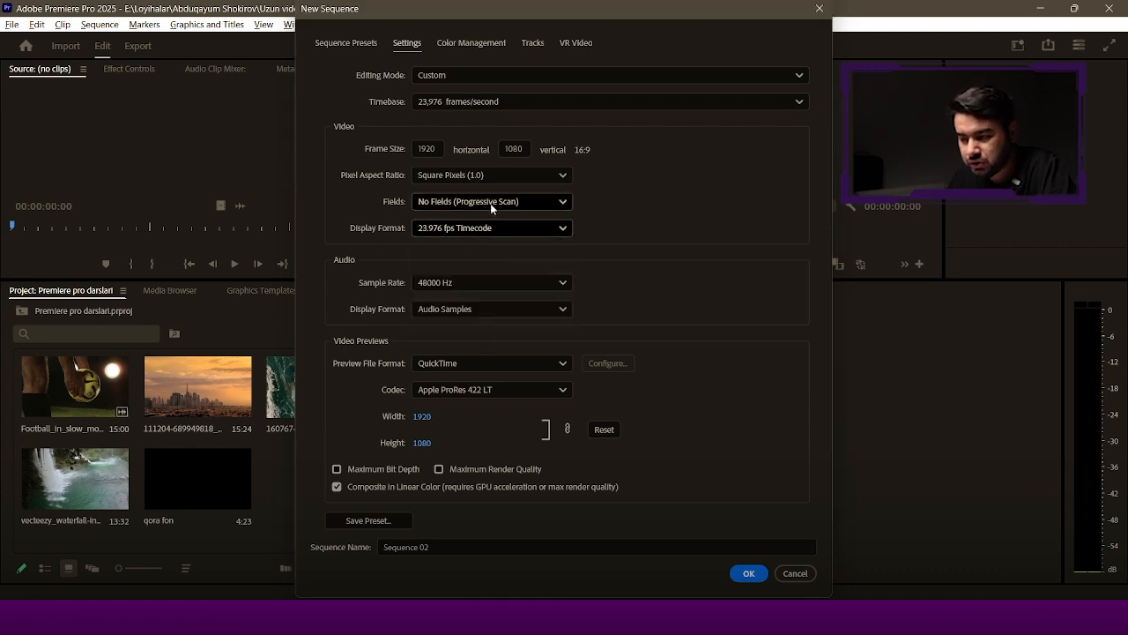
click(623, 386)
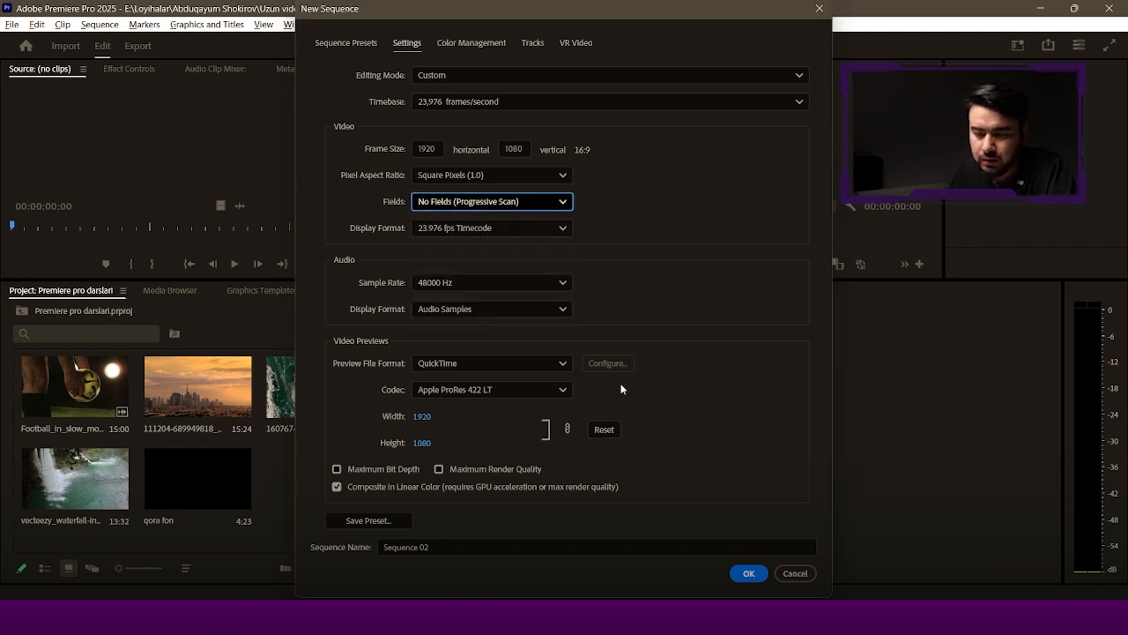
click(446, 545)
text(fghfdgh)
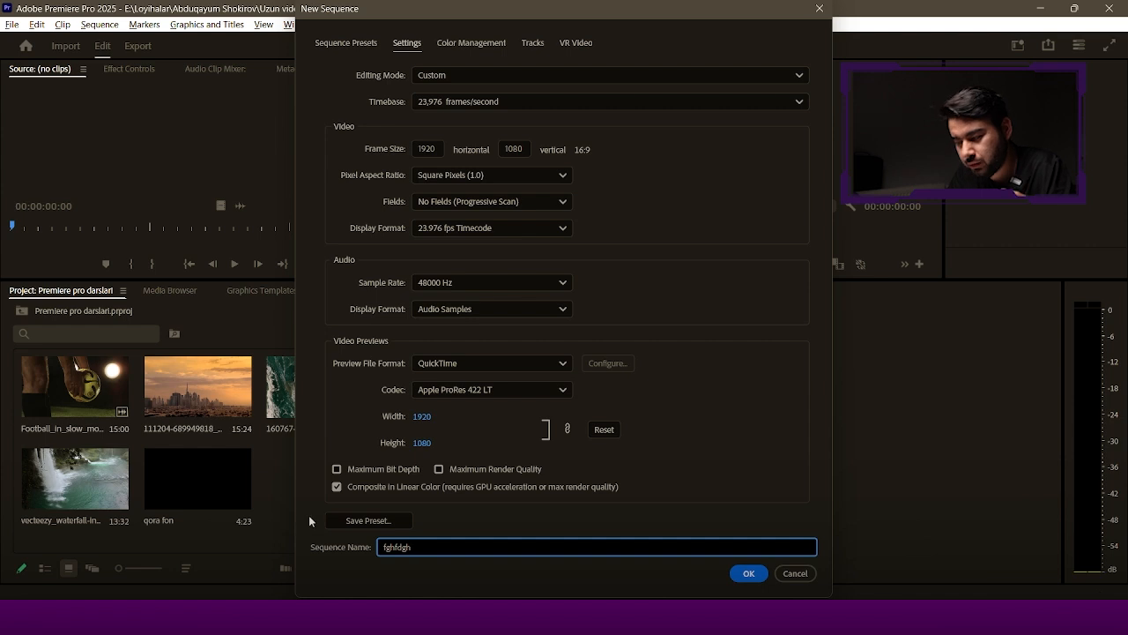
click(801, 582)
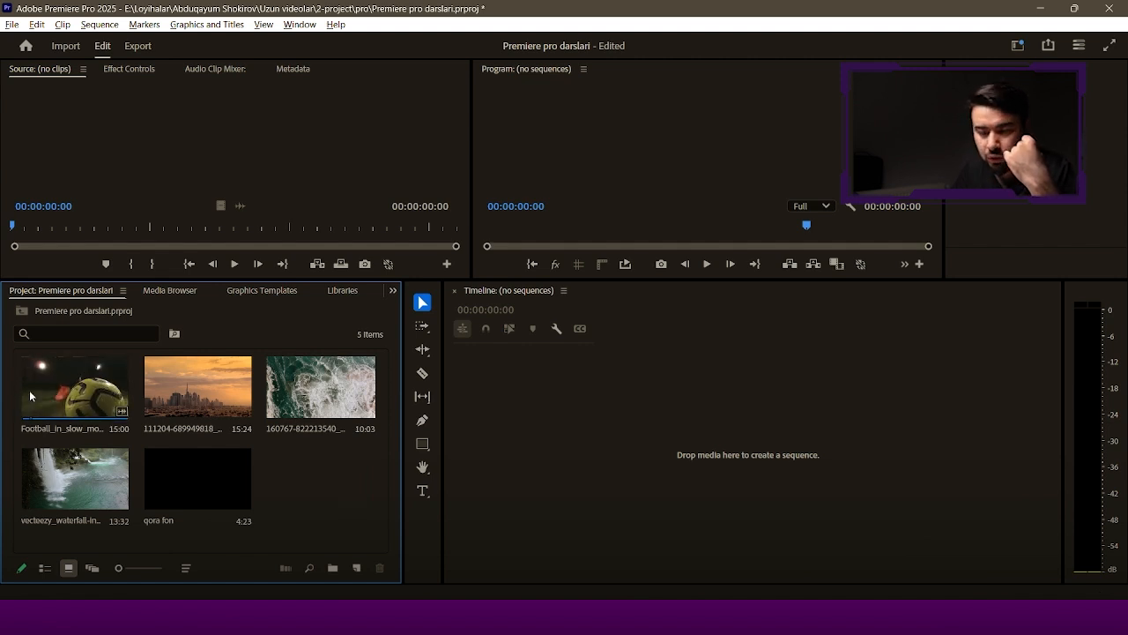
- Create a sequence from the football slow-motion clip by placing it in the empty timeline
click(71, 391)
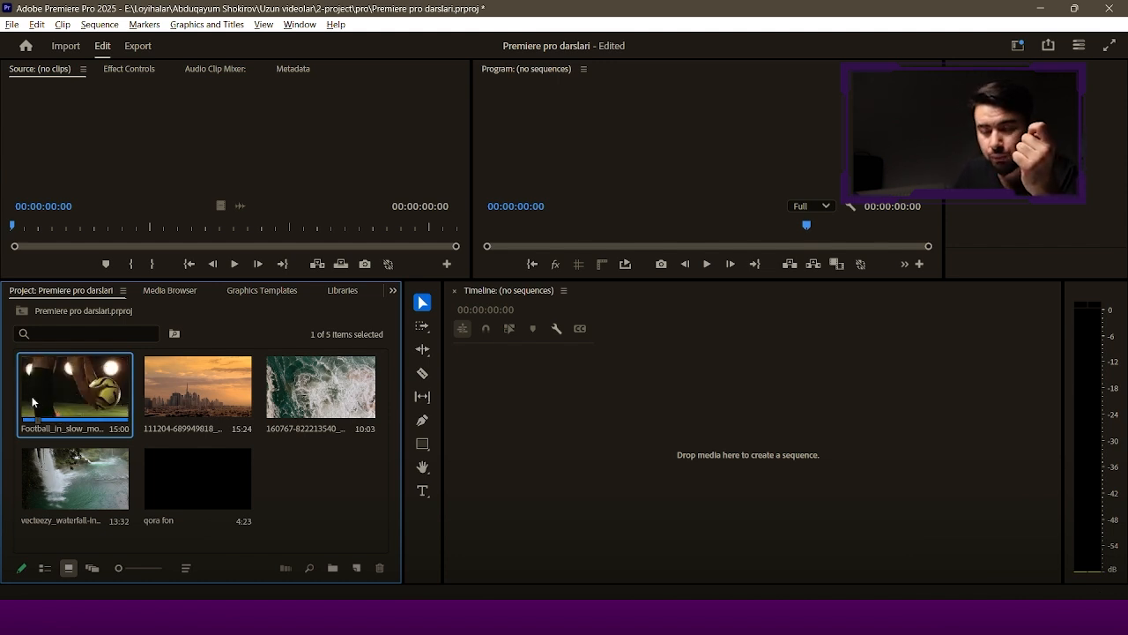
drag(78, 393, 695, 433)
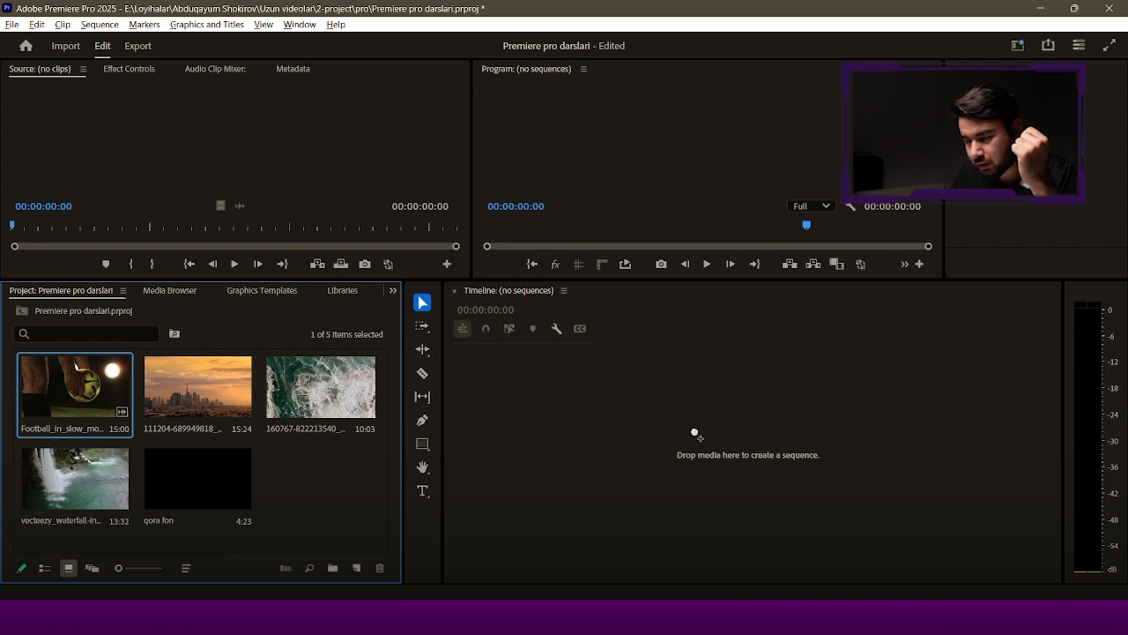
drag(774, 436, 774, 436)
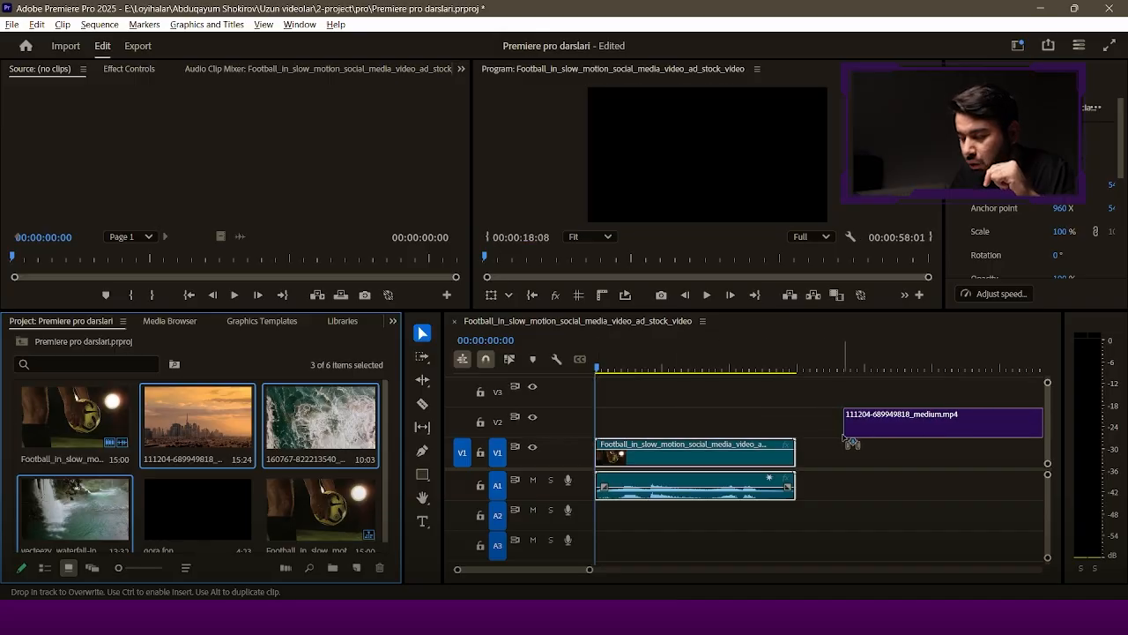
- Place the city skyline, ocean waves and waterfall clips on track V1 directly after the football clip
drag(851, 441, 803, 468)
key(minus)
key(minus)
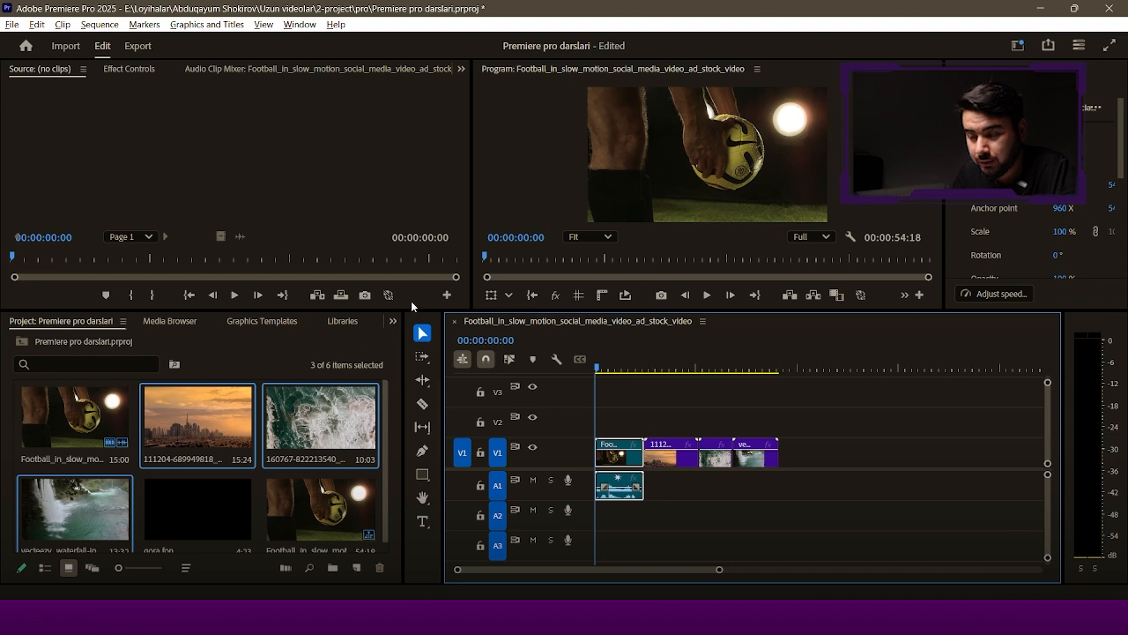
- Enlarge the project and timeline area and scrub the sequence to the city skyline clip at 00:00:26:09
drag(411, 313, 412, 284)
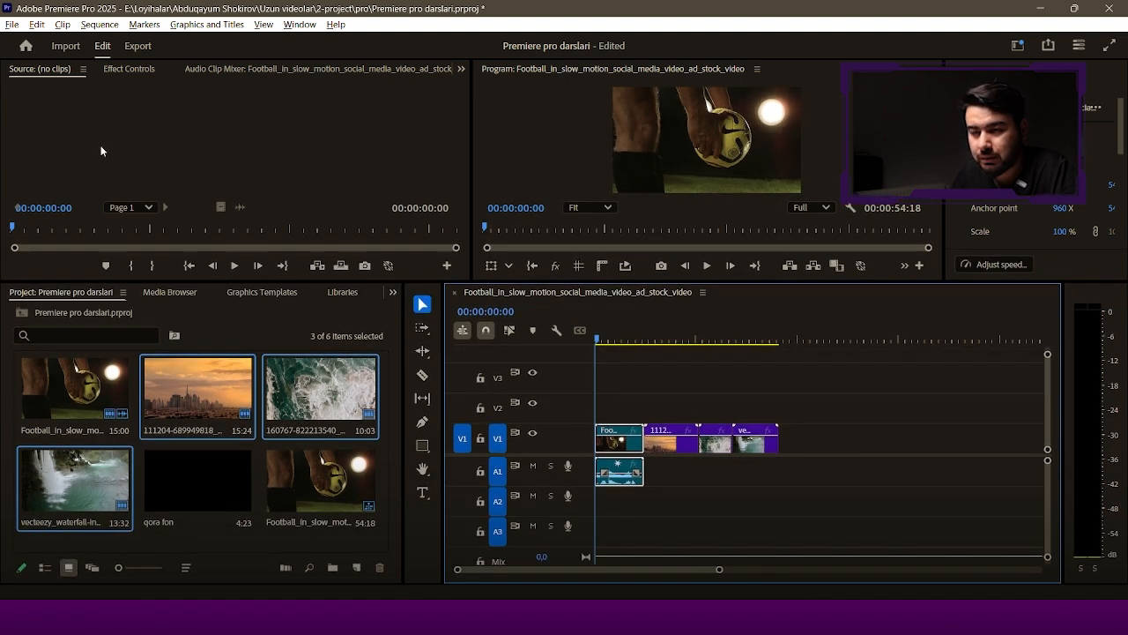
click(59, 77)
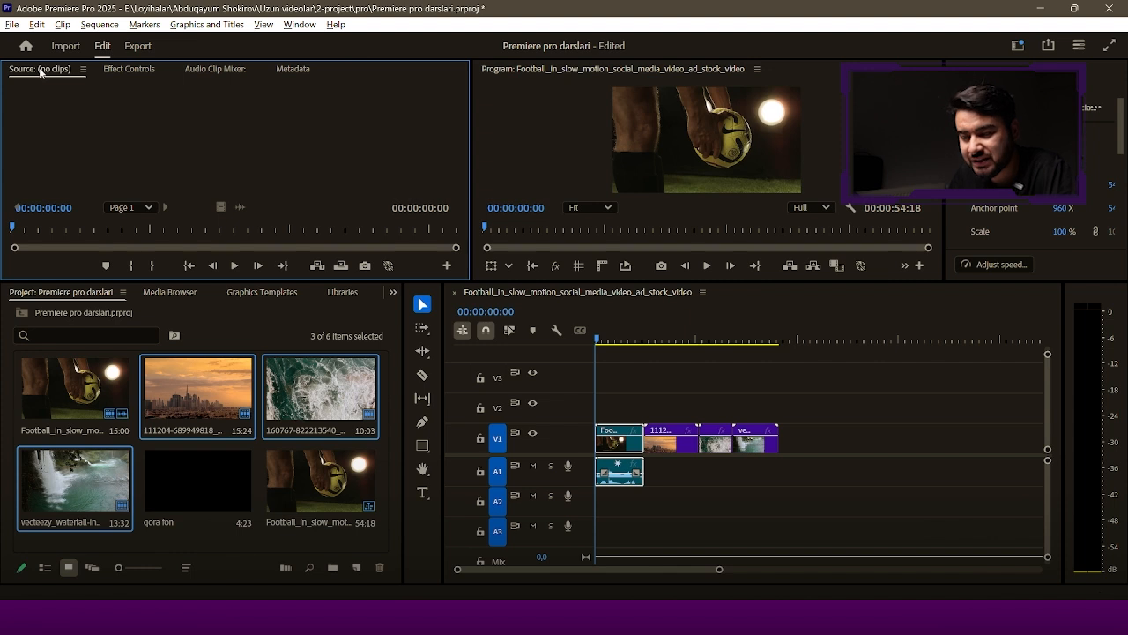
click(233, 527)
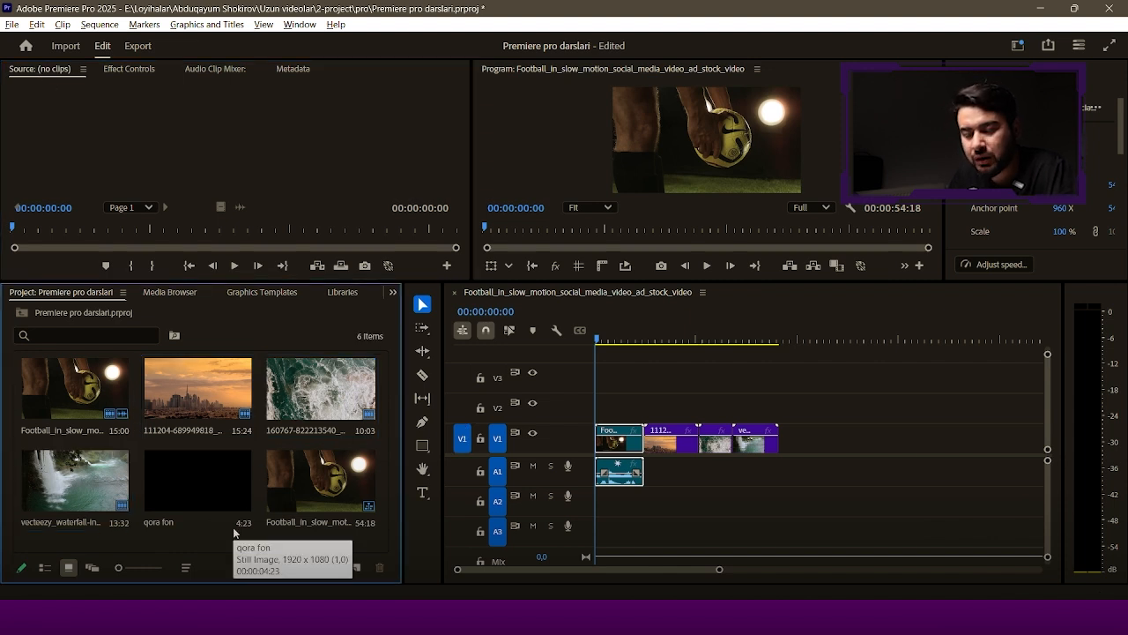
drag(627, 340, 685, 341)
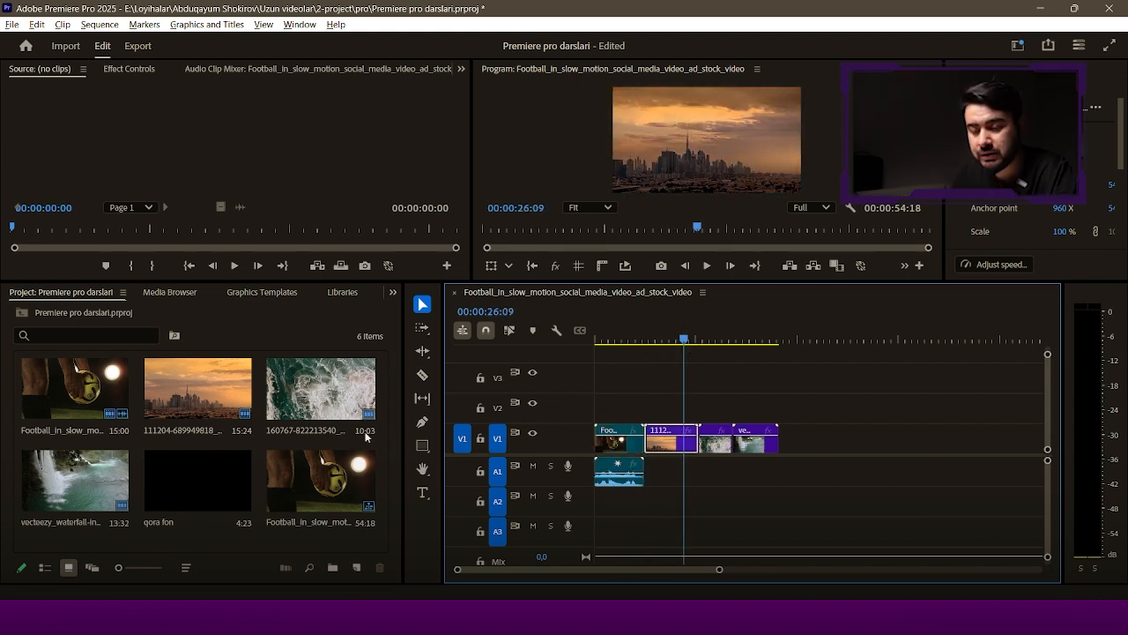
- Open the football clip in the Source monitor and give the monitors more height
click(188, 392)
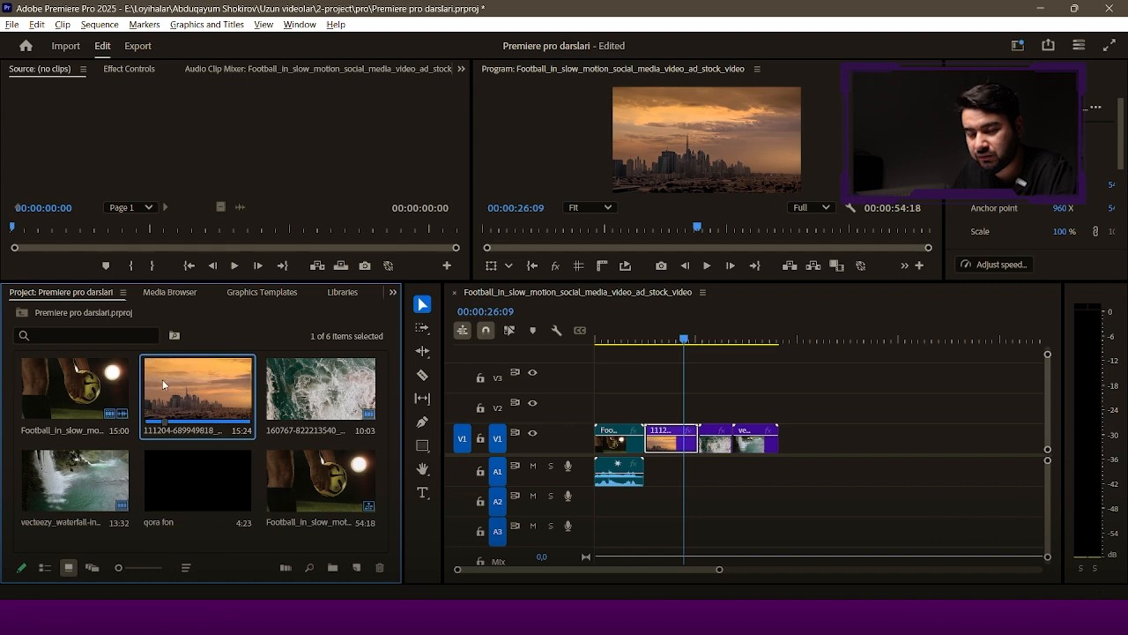
click(54, 386)
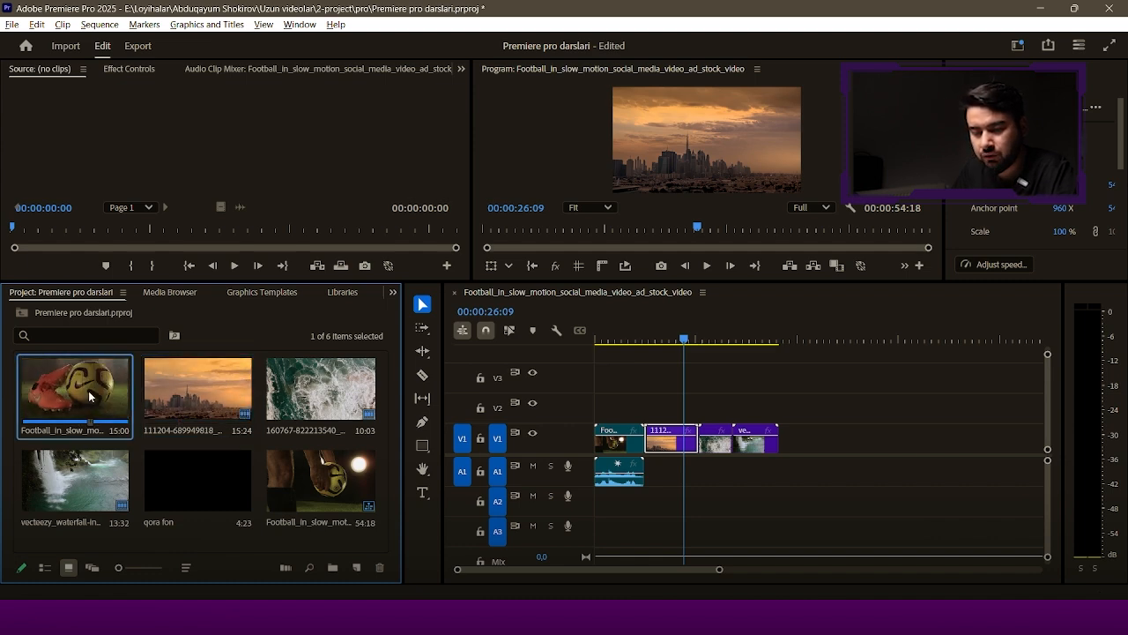
double_click(66, 392)
drag(189, 282, 189, 313)
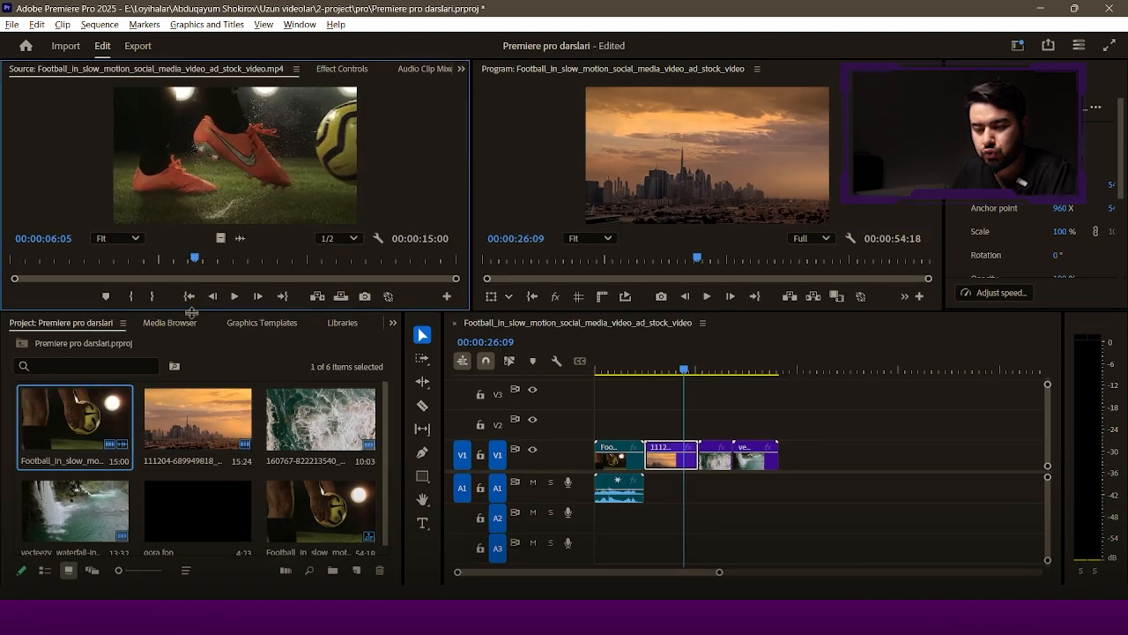
- Mark the football clip's In point at 00:00:08:00 and its Out point at 00:00:13:15 in the Source monitor
drag(196, 258, 82, 257)
drag(305, 254, 250, 261)
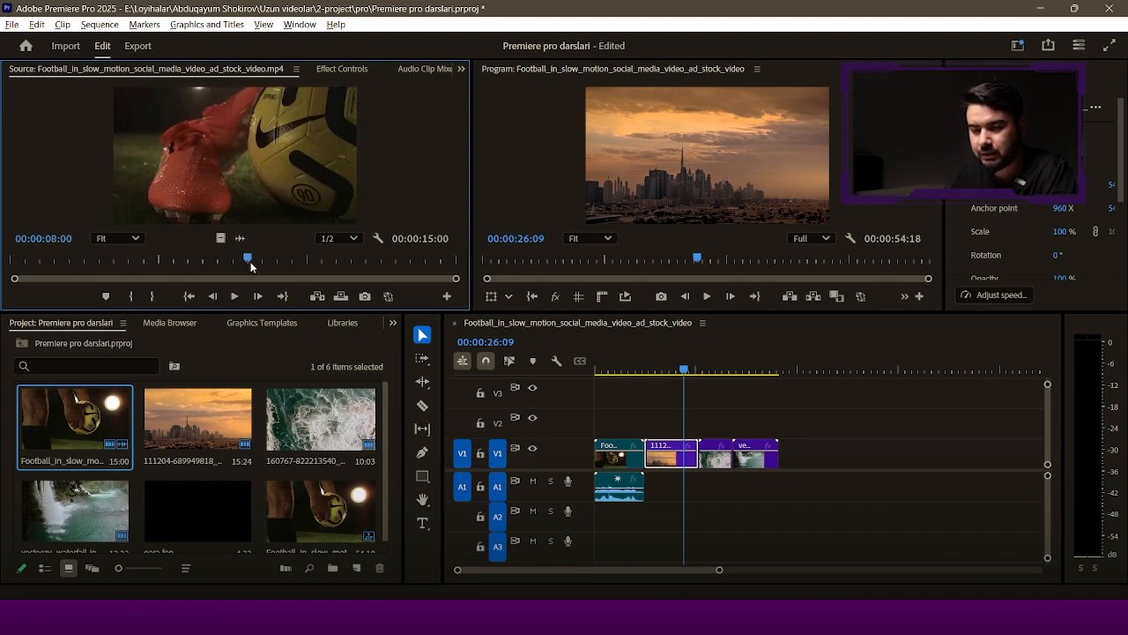
click(130, 297)
click(445, 261)
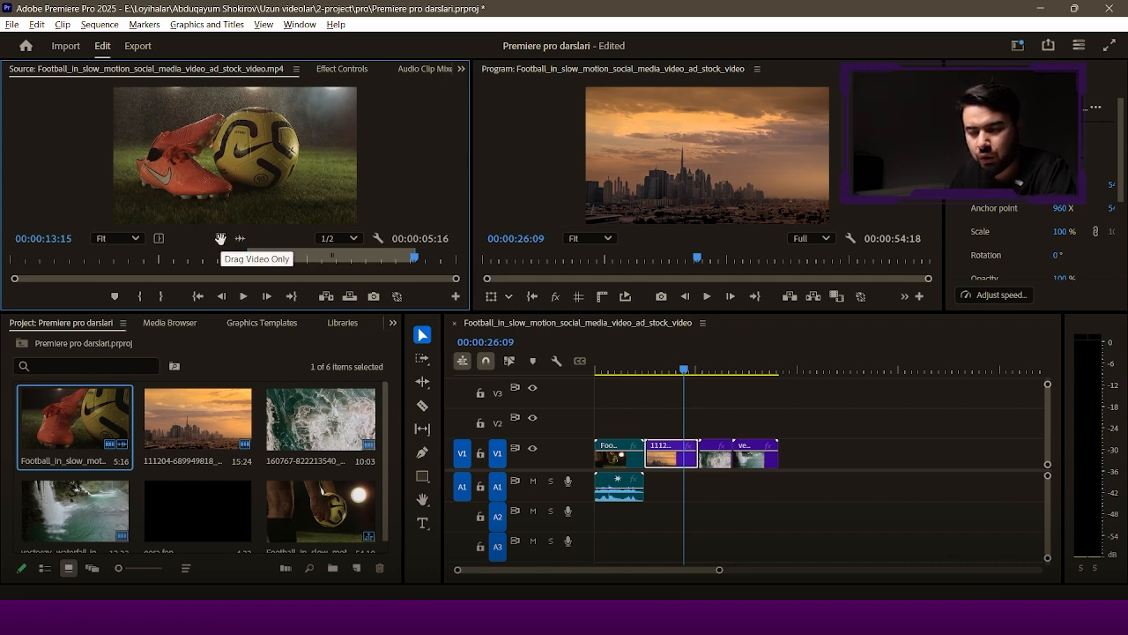
- Try adding only the video of the marked football range to V1 after the last clip, undo it, and try only its audio
drag(220, 238, 809, 479)
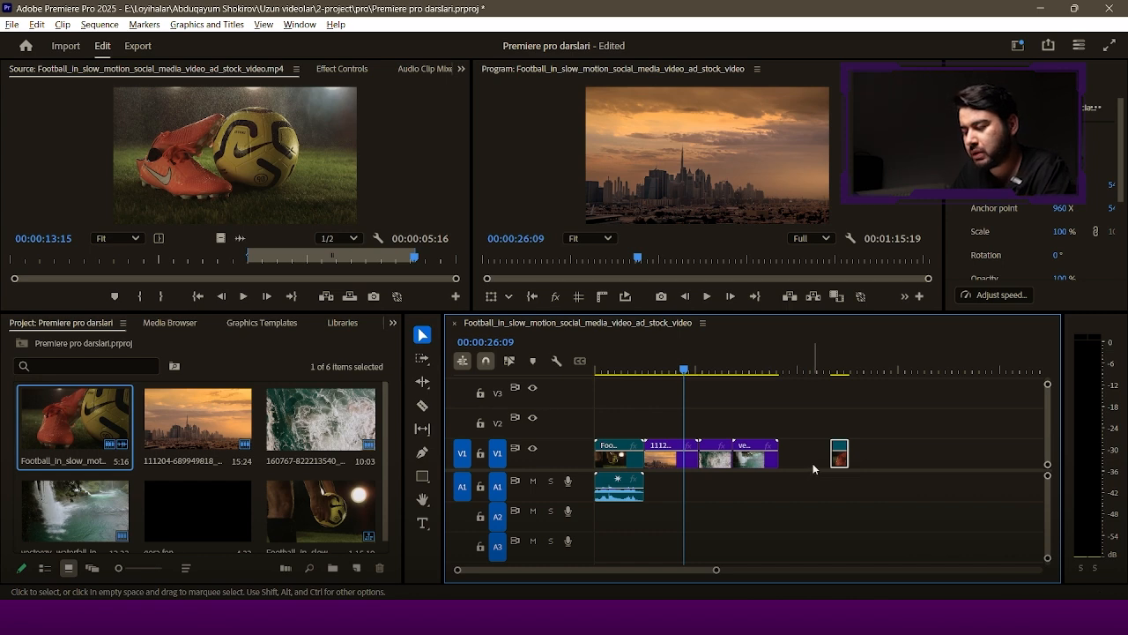
key(ctrl+z)
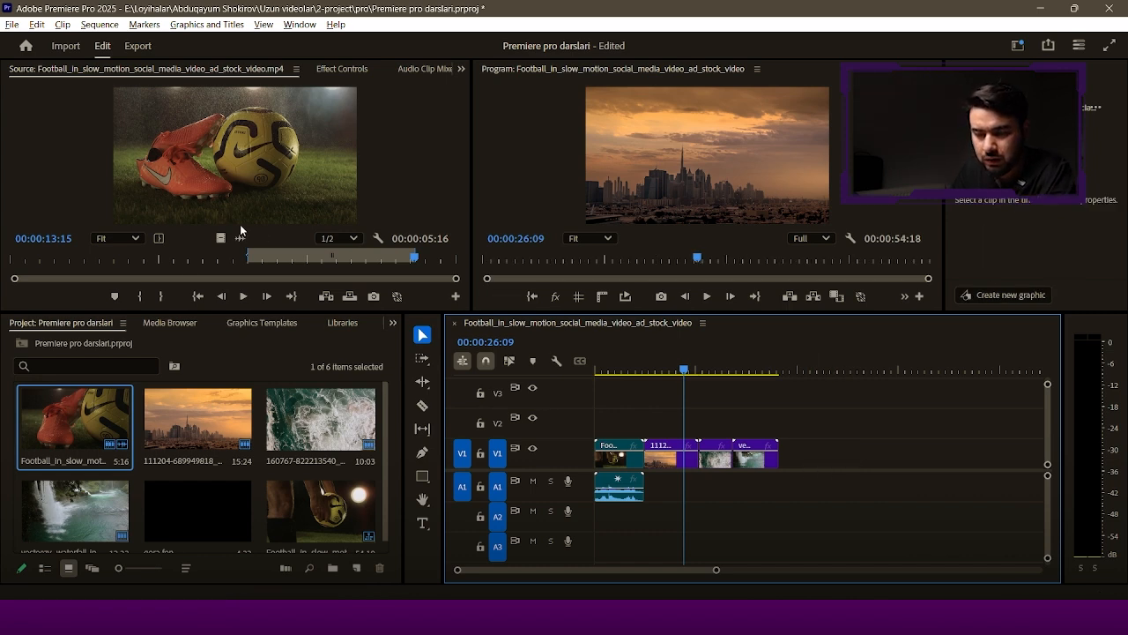
drag(240, 238, 489, 353)
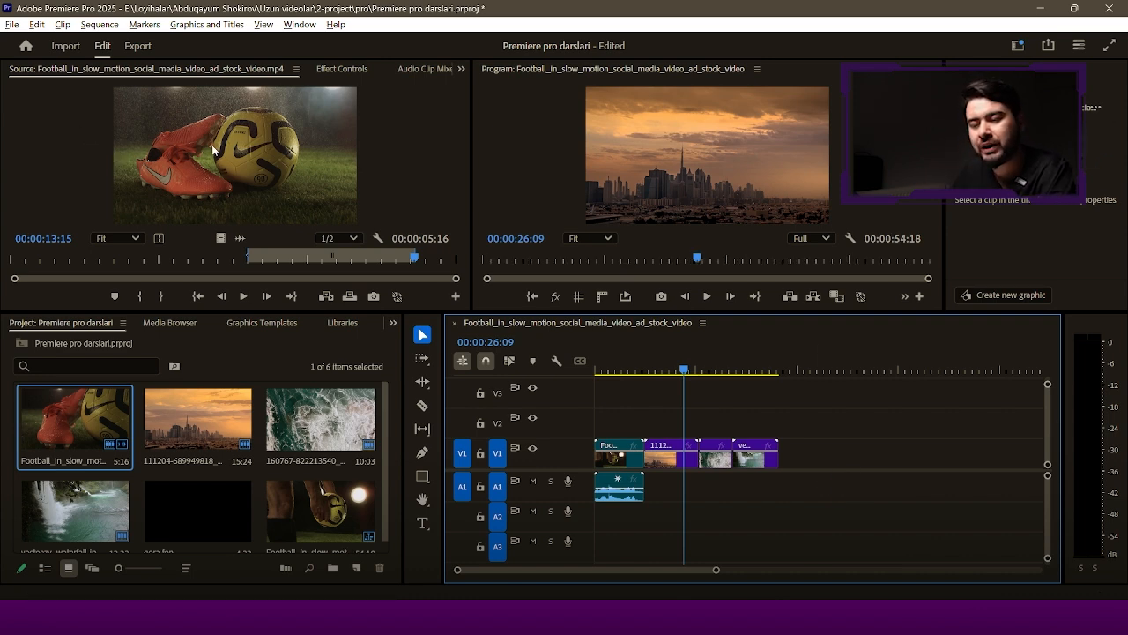
- Clear the football clip's In and Out points in the Source monitor and return the sequence playhead to the start
drag(217, 168, 714, 431)
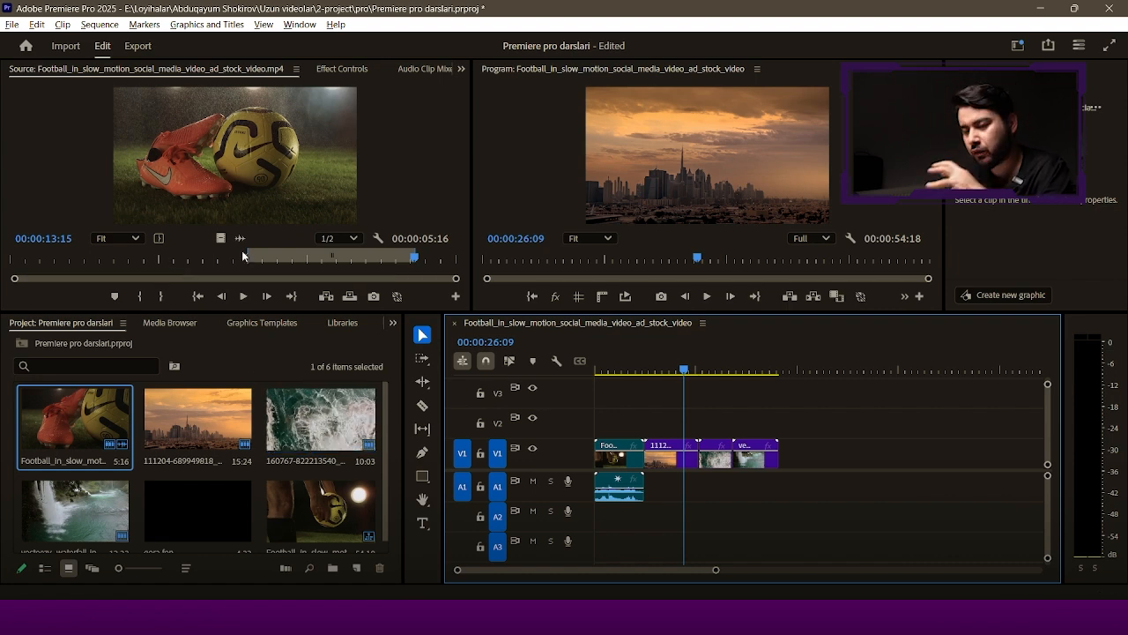
right_click(301, 260)
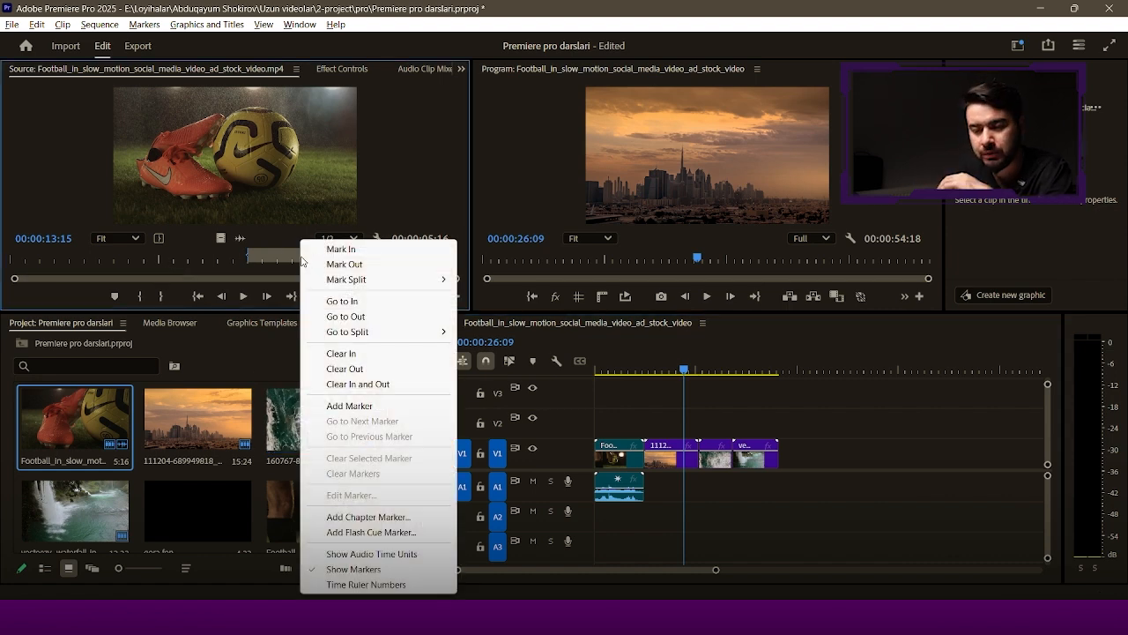
click(359, 384)
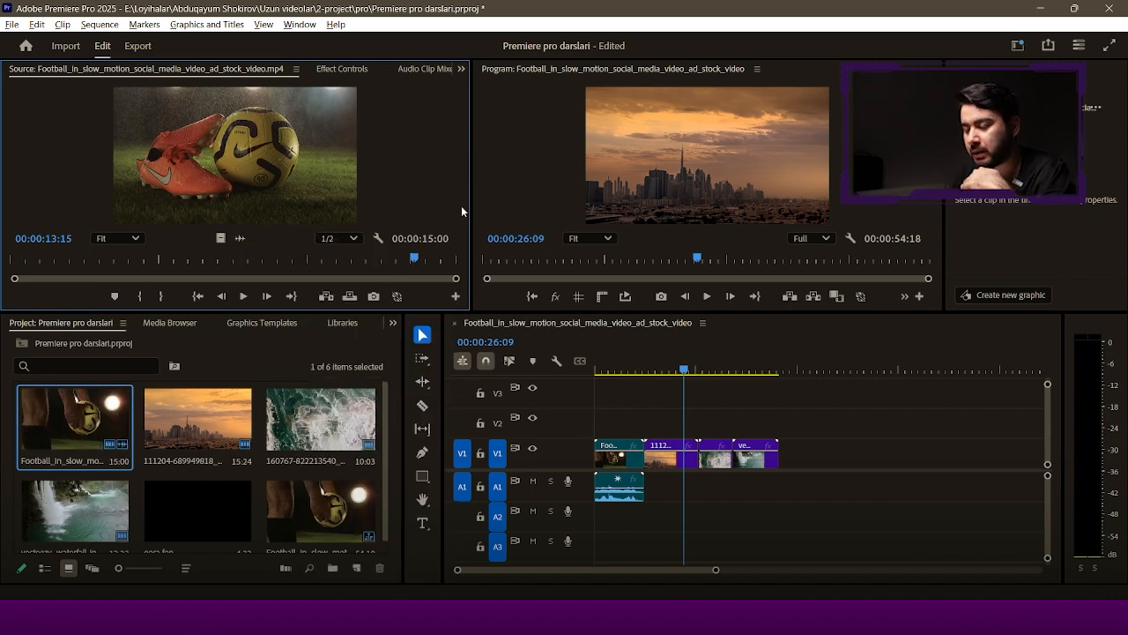
drag(666, 368, 573, 377)
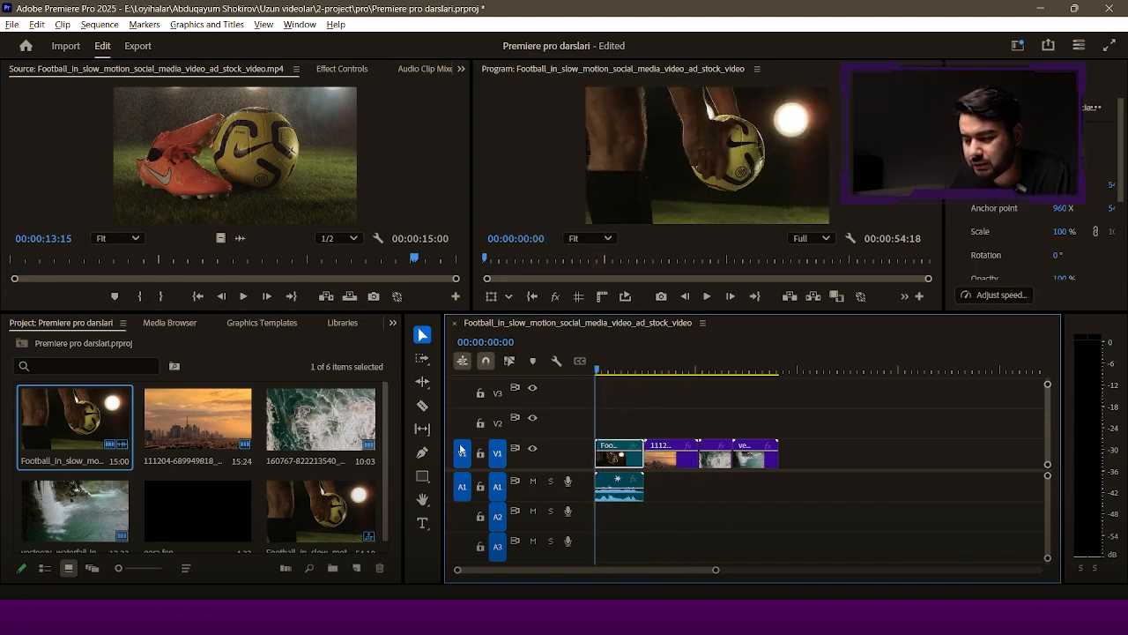
- Widen the timeline area and zoom it so all four clips on V1 fit in view
drag(442, 433, 298, 438)
drag(466, 373, 450, 402)
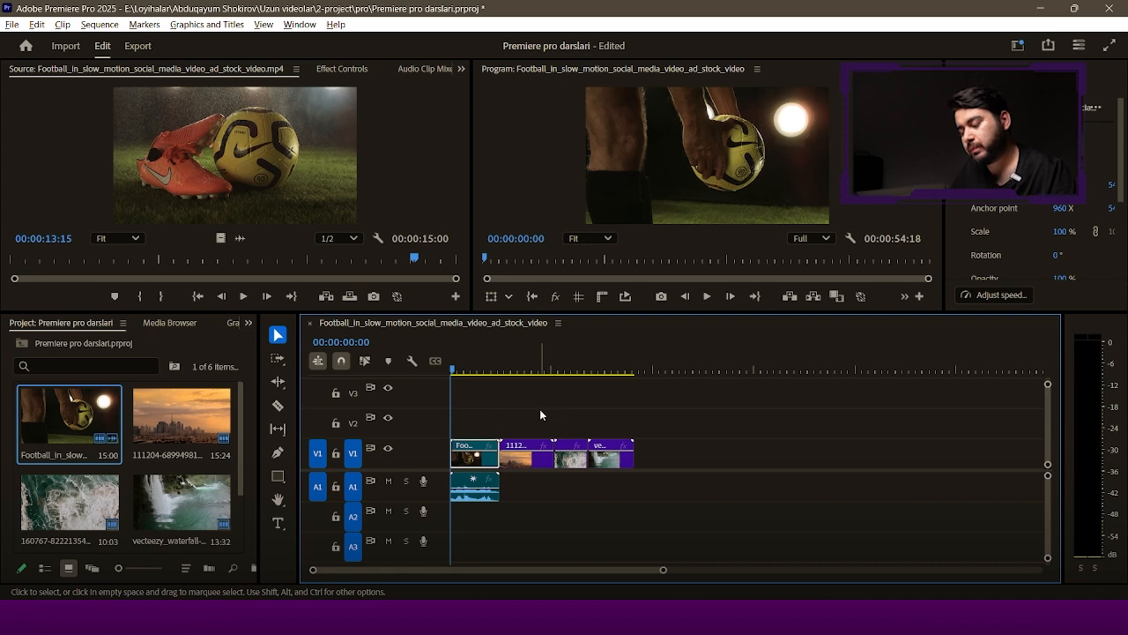
key(equal)
key(equal)
key(minus)
key(minus)
key(minus)
key(equal)
key(equal)
key(equal)
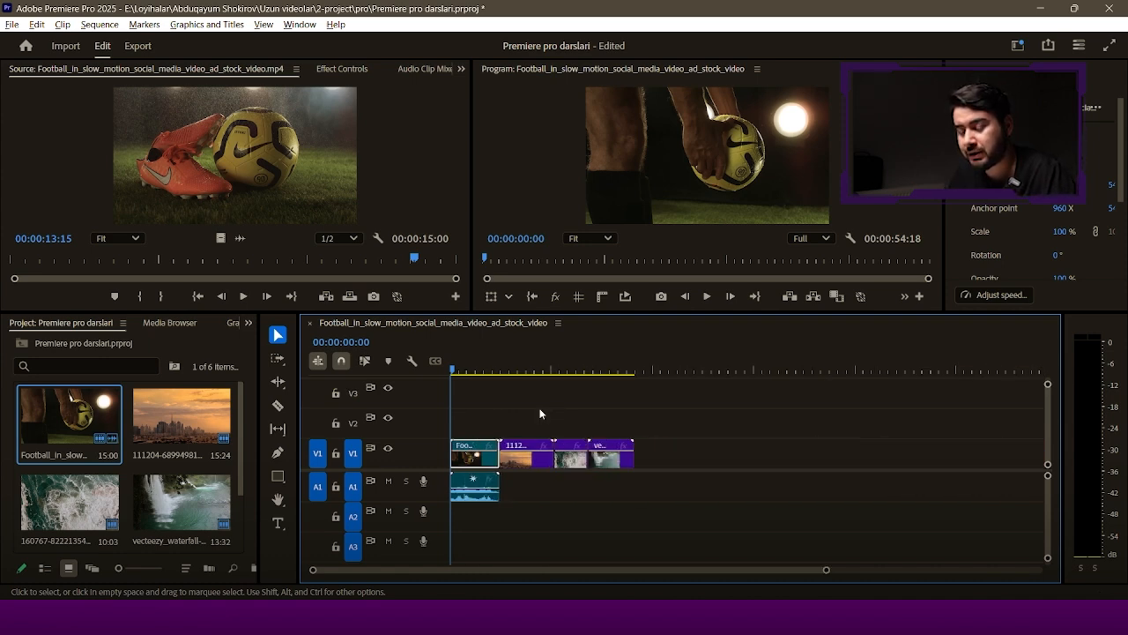
key(minus)
key(minus)
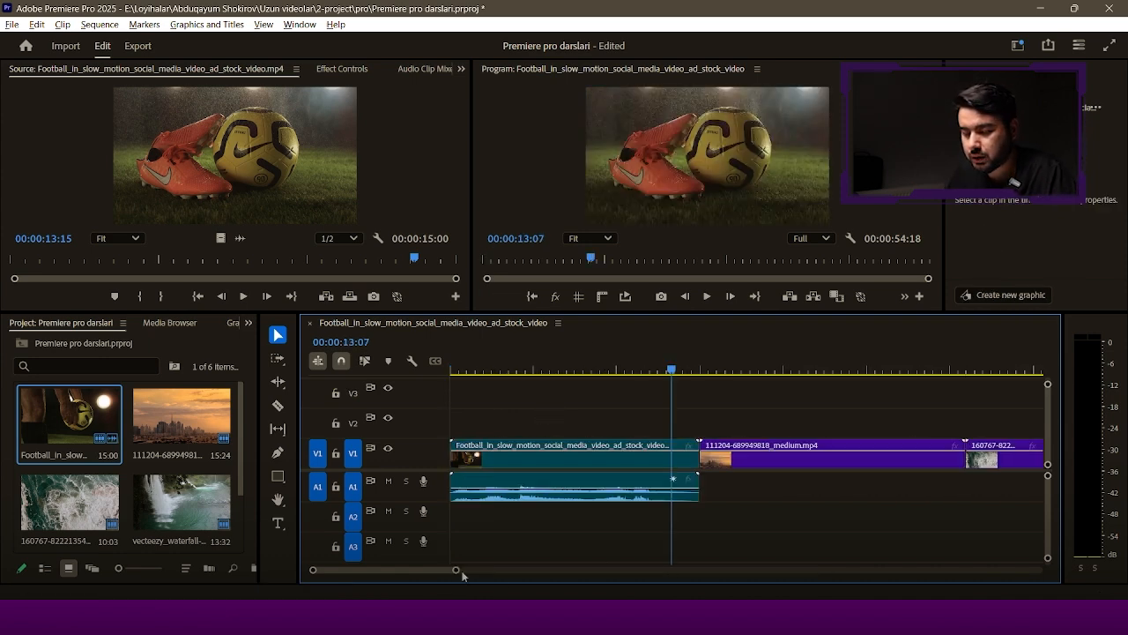
drag(465, 575, 574, 575)
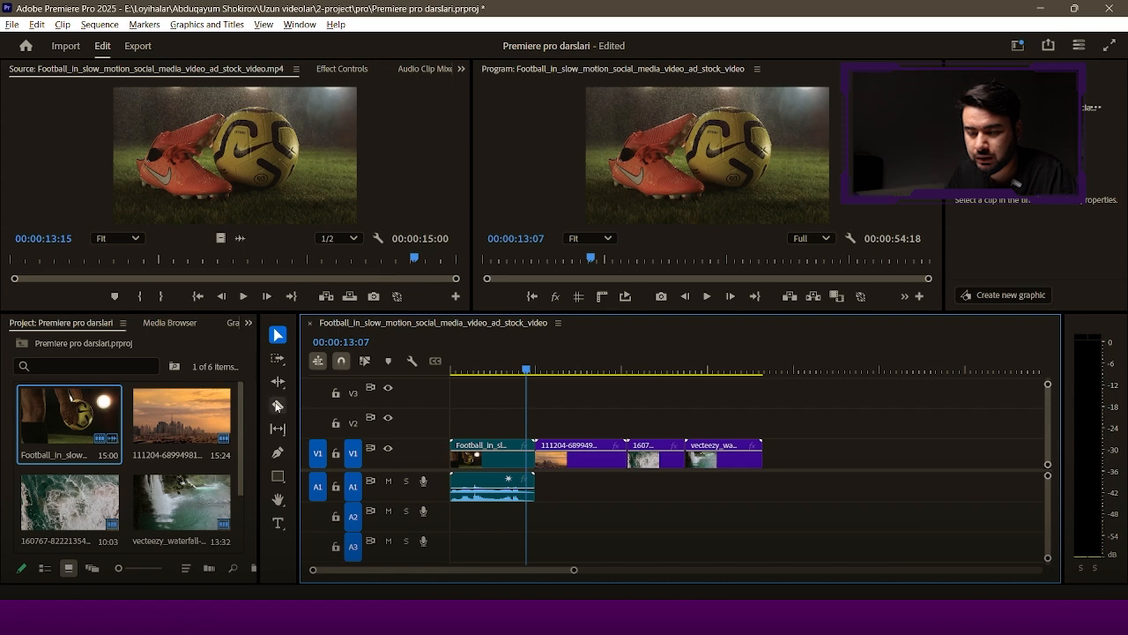
- Try splitting the football clip on V1 with the Razor tool
click(285, 410)
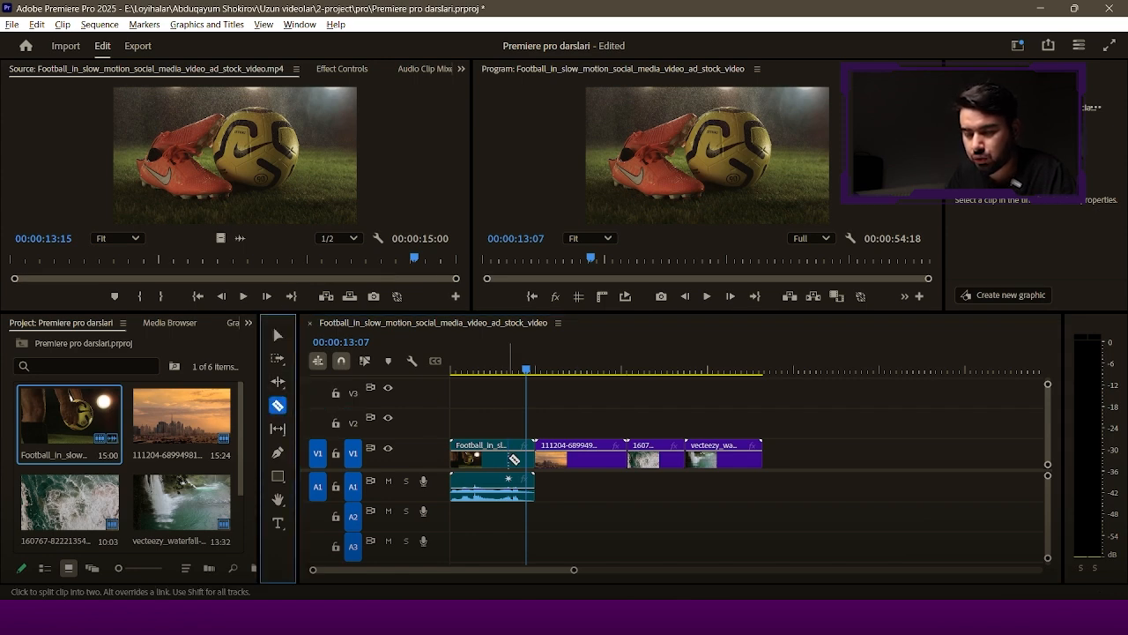
click(504, 455)
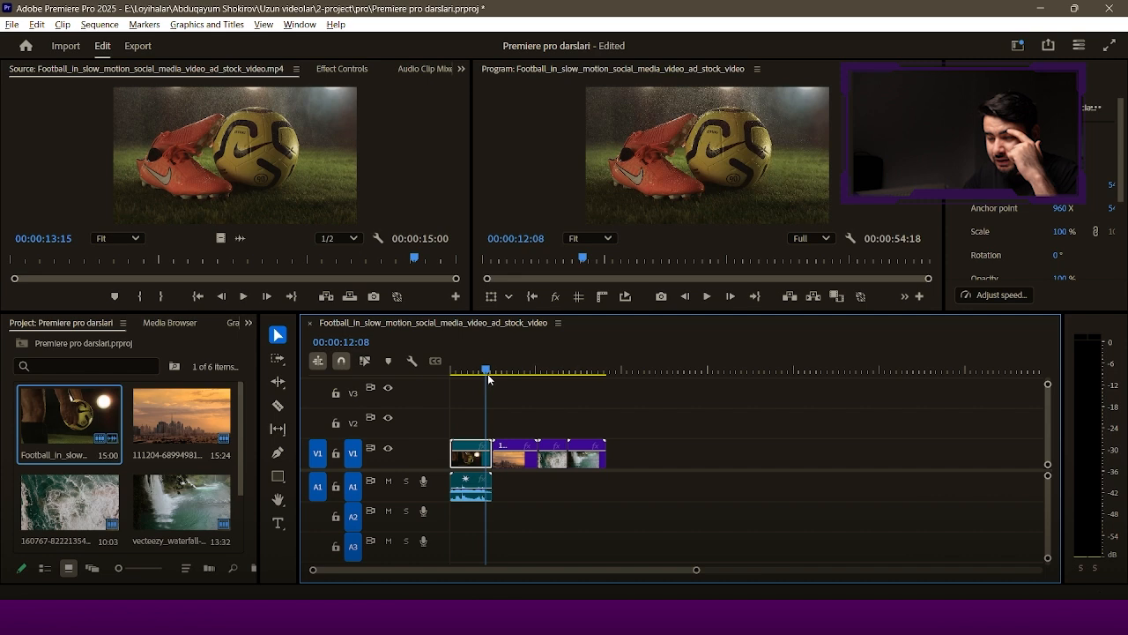
- Scrub through the sequence, zoom in on the football clip and place the playhead at 00:00:02:00
click(676, 370)
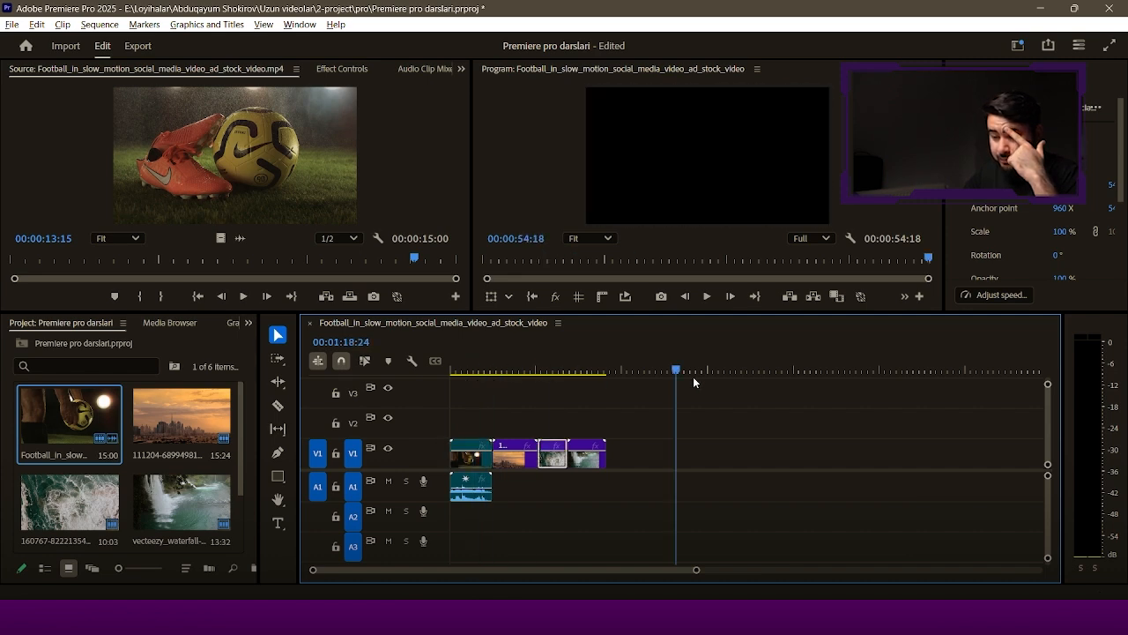
drag(676, 391, 446, 399)
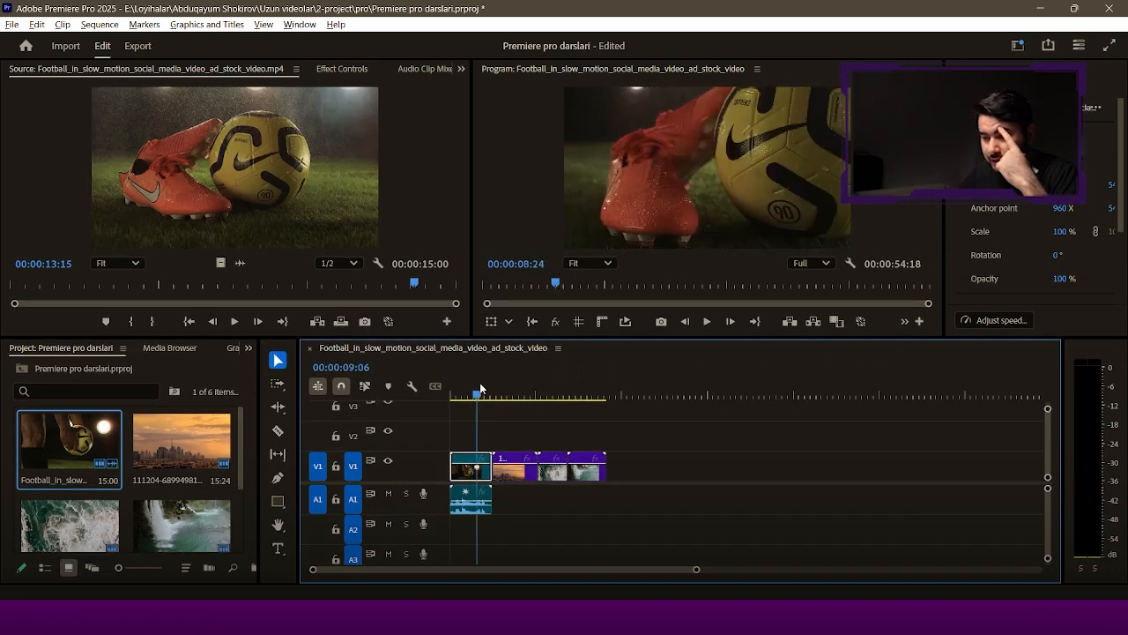
drag(478, 395, 437, 400)
key(equal)
key(equal)
key(equal)
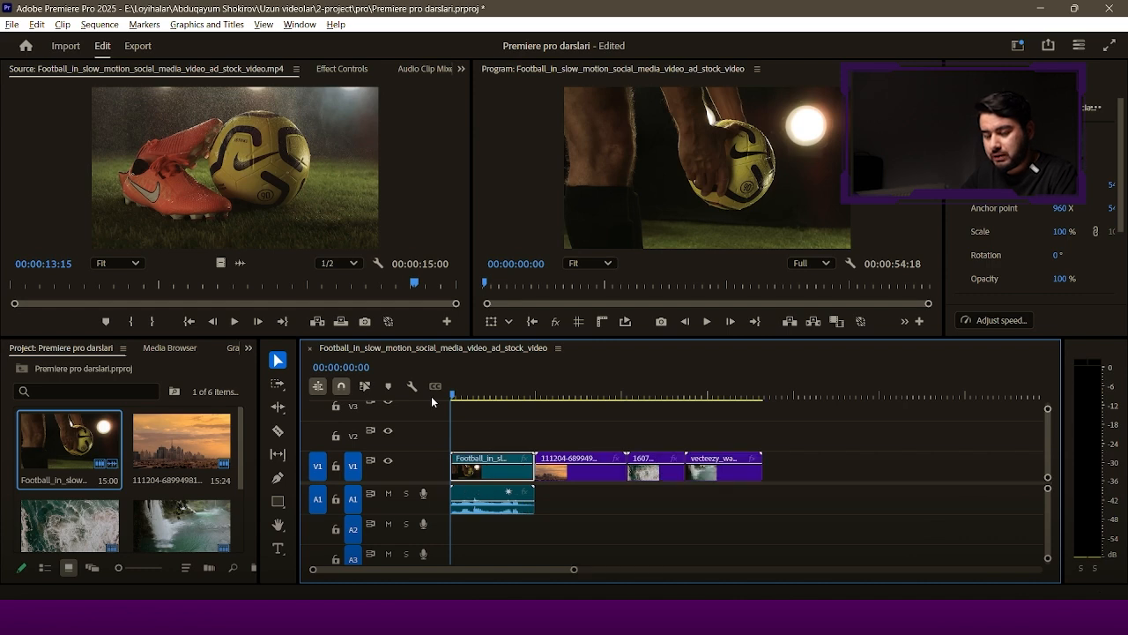
click(496, 395)
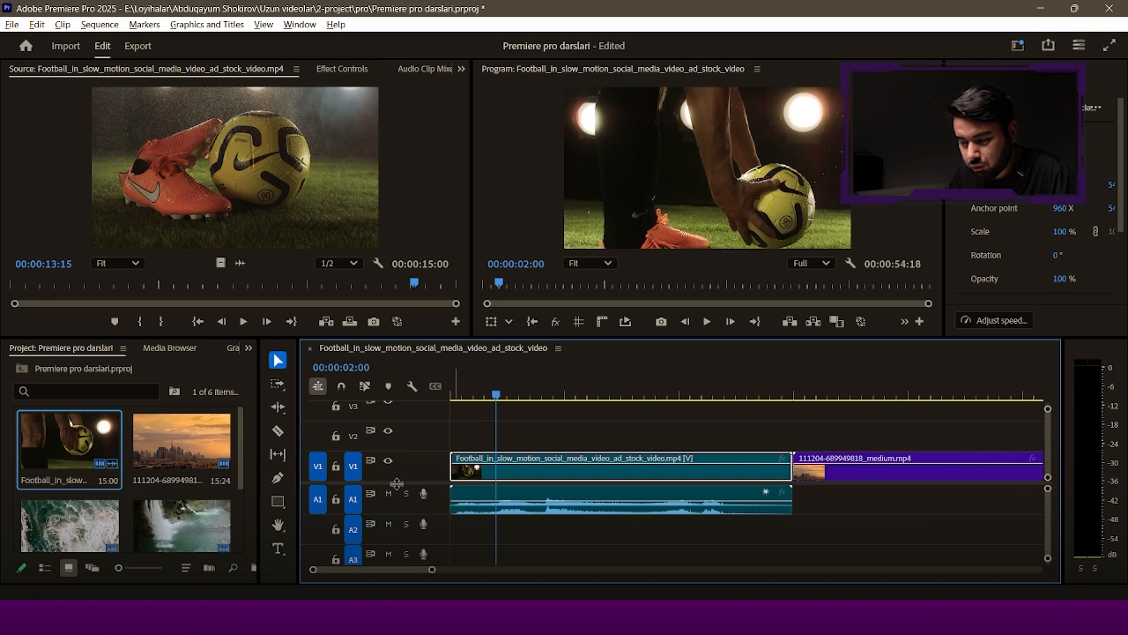
- Reduce the height of tracks V1 and A1 and scrub the football clip to 00:00:03:11
mouse_move(439, 483)
mouse_down()
mouse_move(435, 465)
mouse_move(431, 481)
mouse_up()
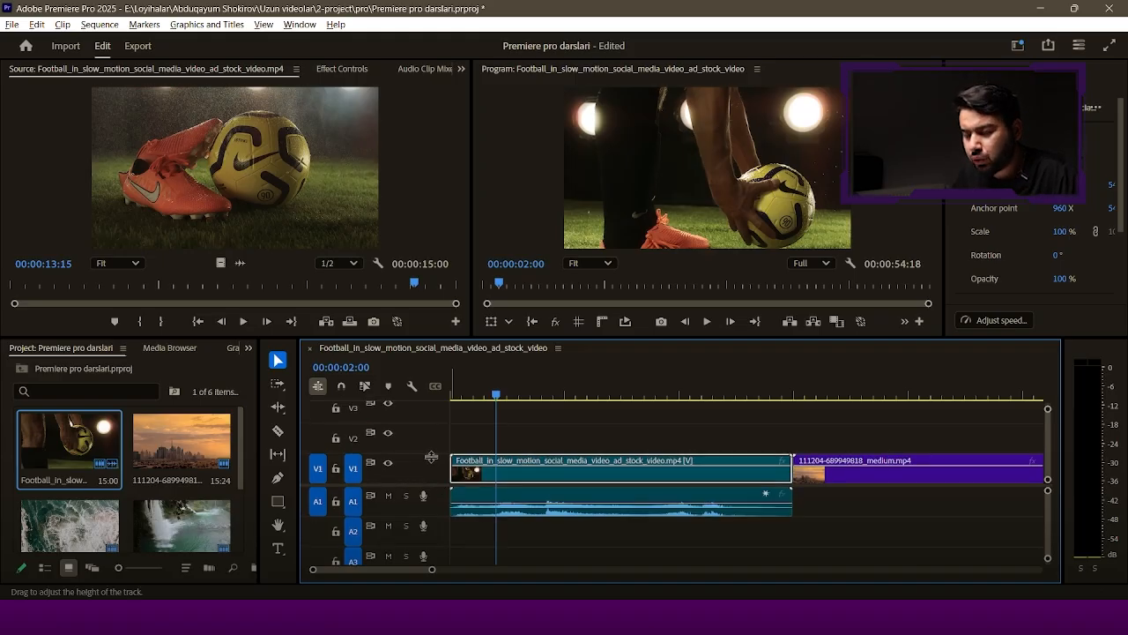
mouse_move(431, 456)
mouse_down()
mouse_move(432, 443)
mouse_move(431, 462)
mouse_up()
drag(441, 517, 441, 505)
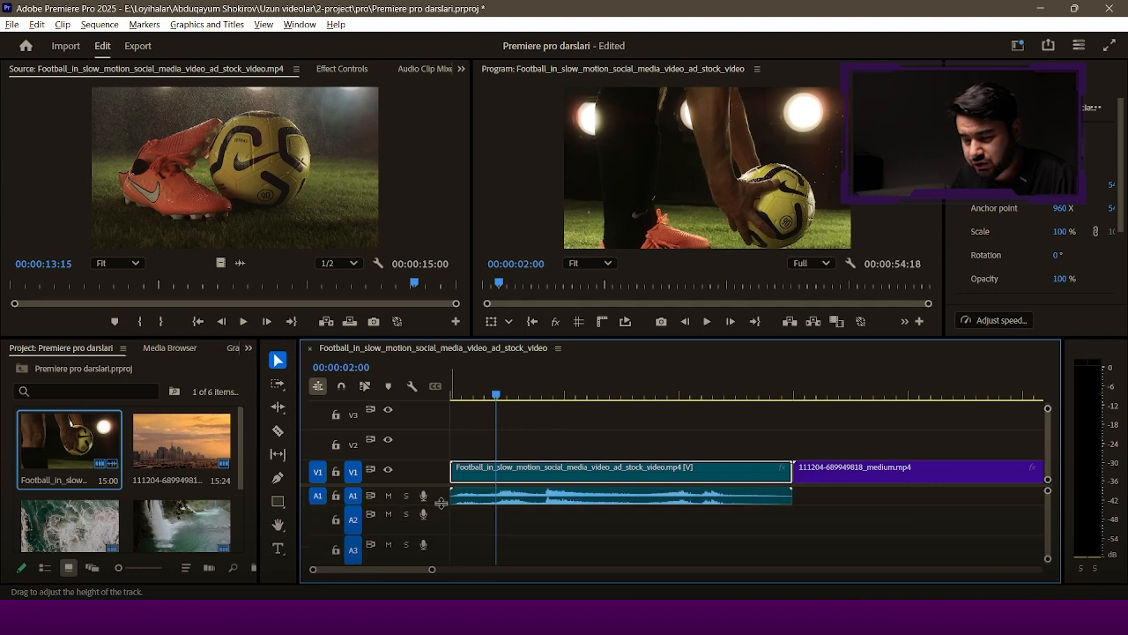
drag(493, 396, 529, 397)
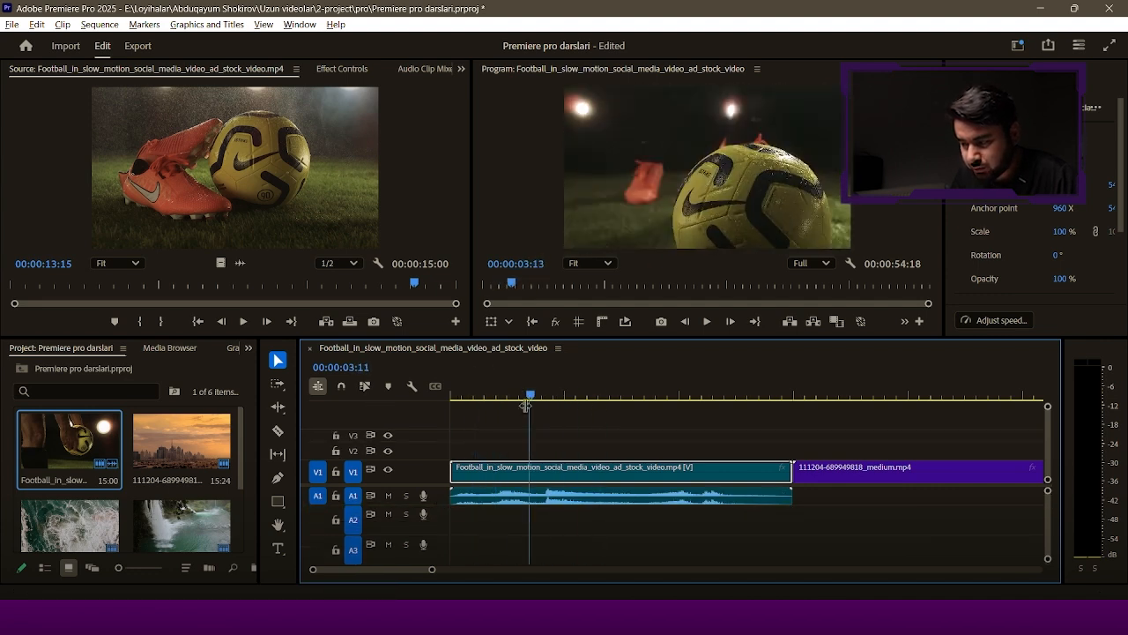
- Try hiding and showing the video of track V1, and test its track lock
click(389, 470)
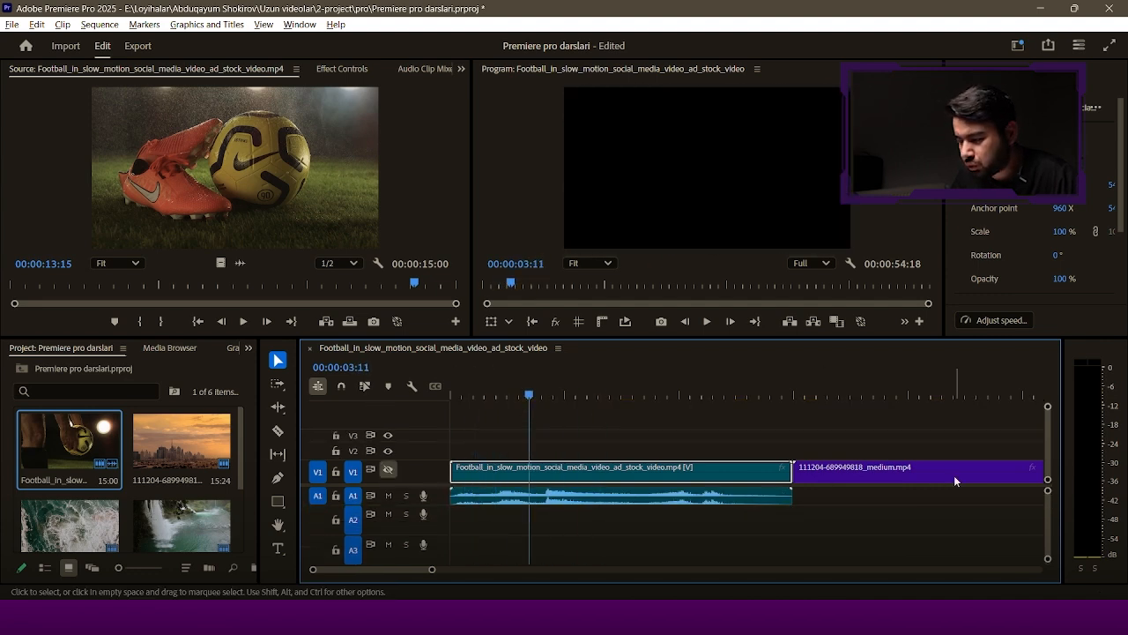
click(388, 470)
click(388, 470)
click(389, 471)
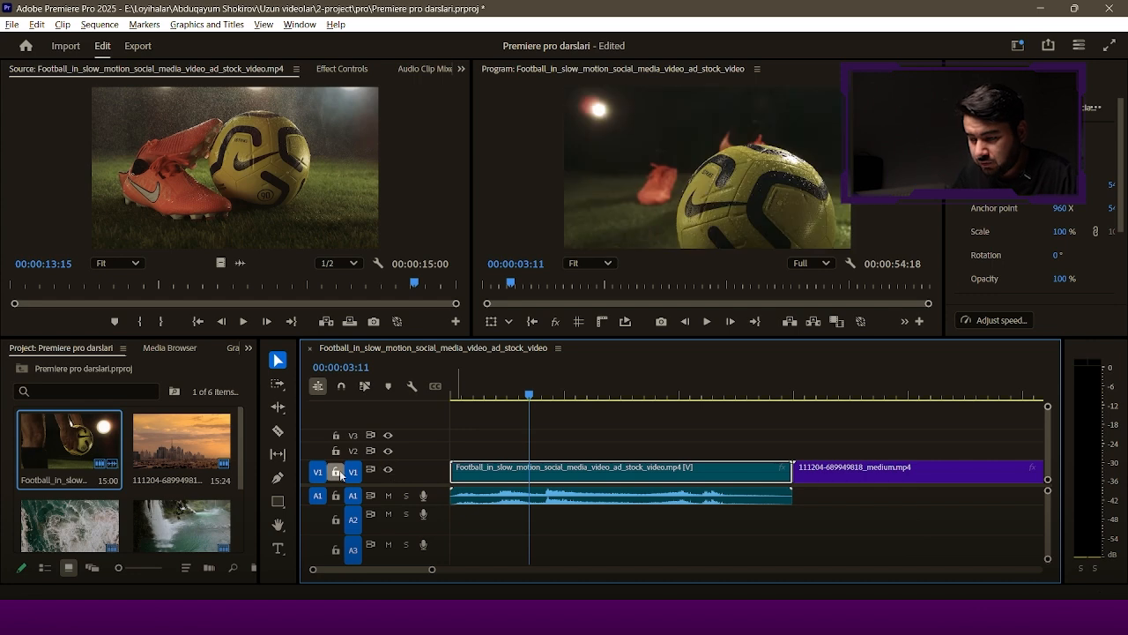
click(340, 474)
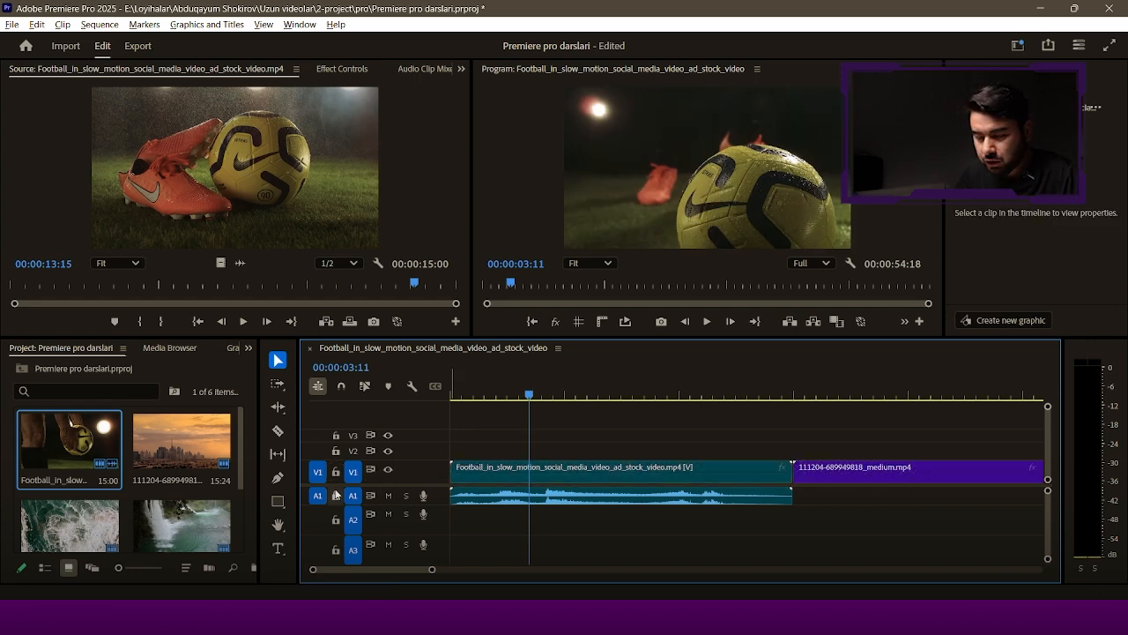
- Move the playhead to 00:00:00:21 and try the Solo and Mute switches of audio track A1
drag(496, 387, 470, 389)
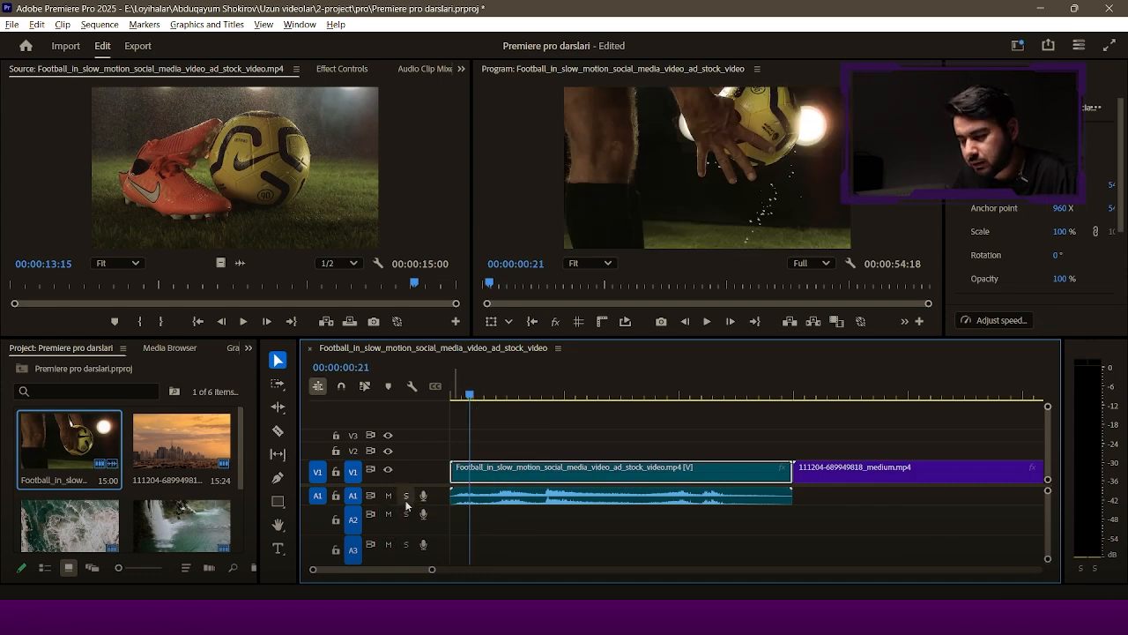
click(407, 497)
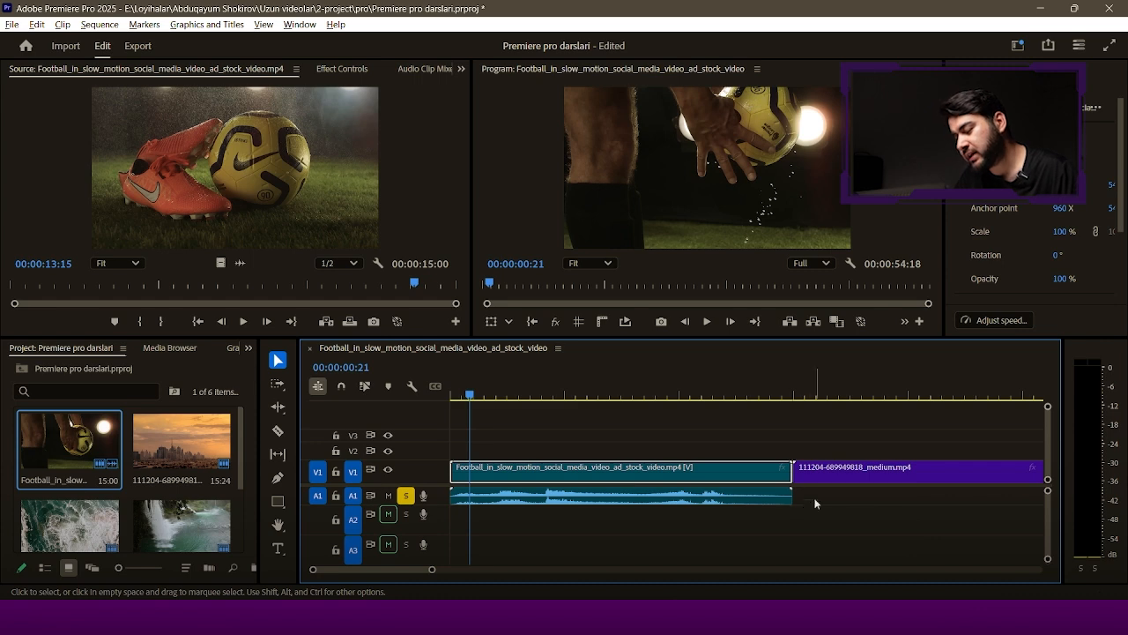
click(390, 498)
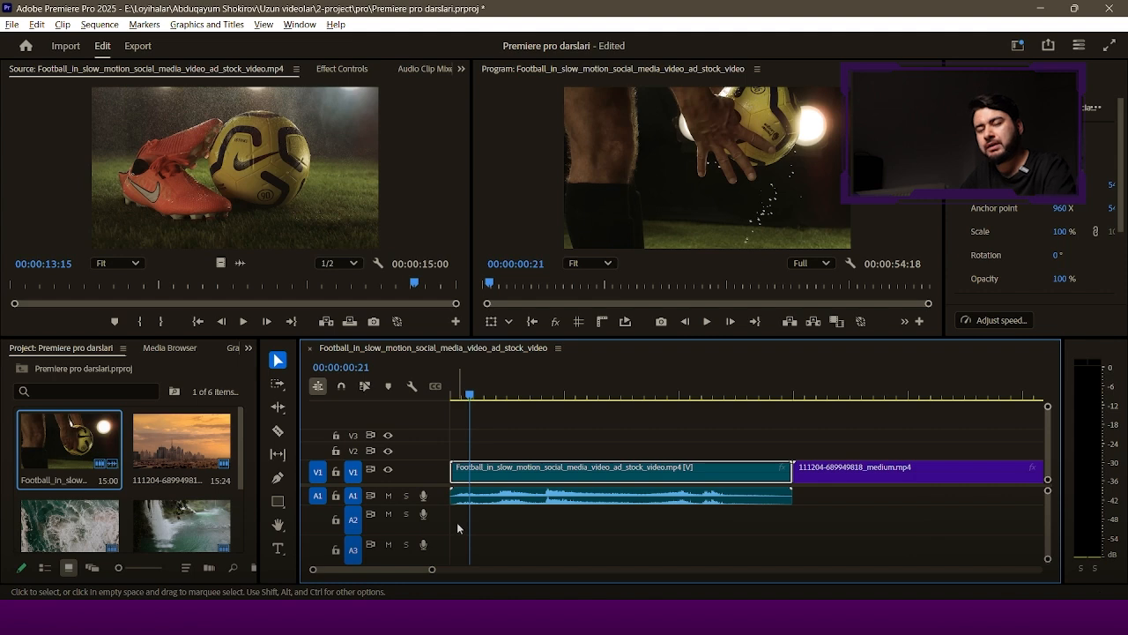
- Move the playhead to 00:00:09:02 within the football clip
click(658, 395)
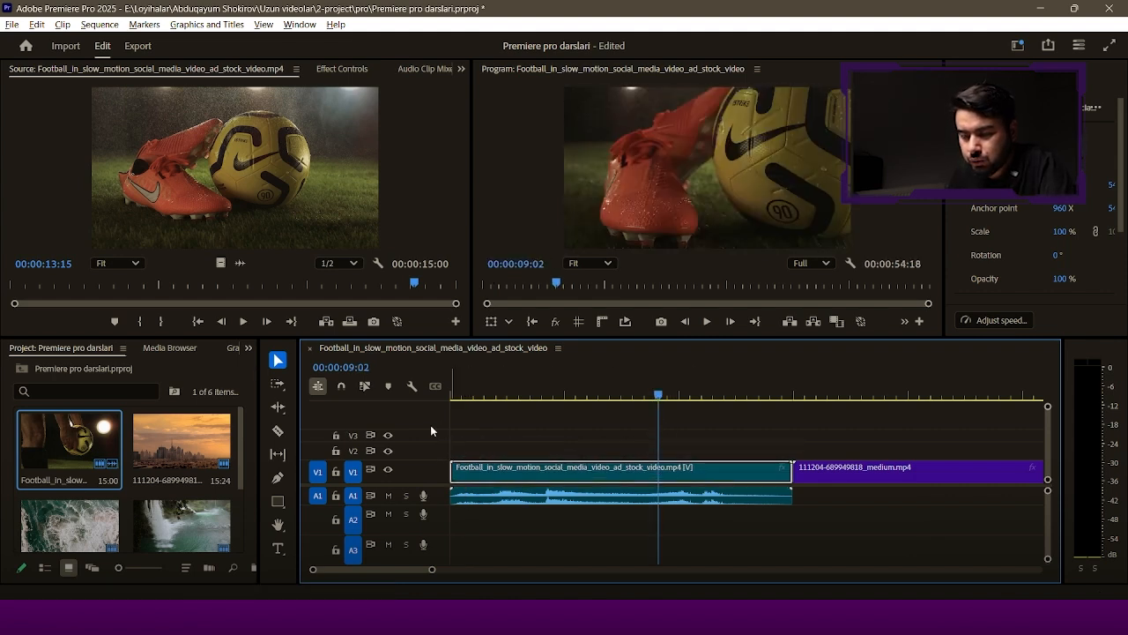
right_click(431, 430)
click(529, 506)
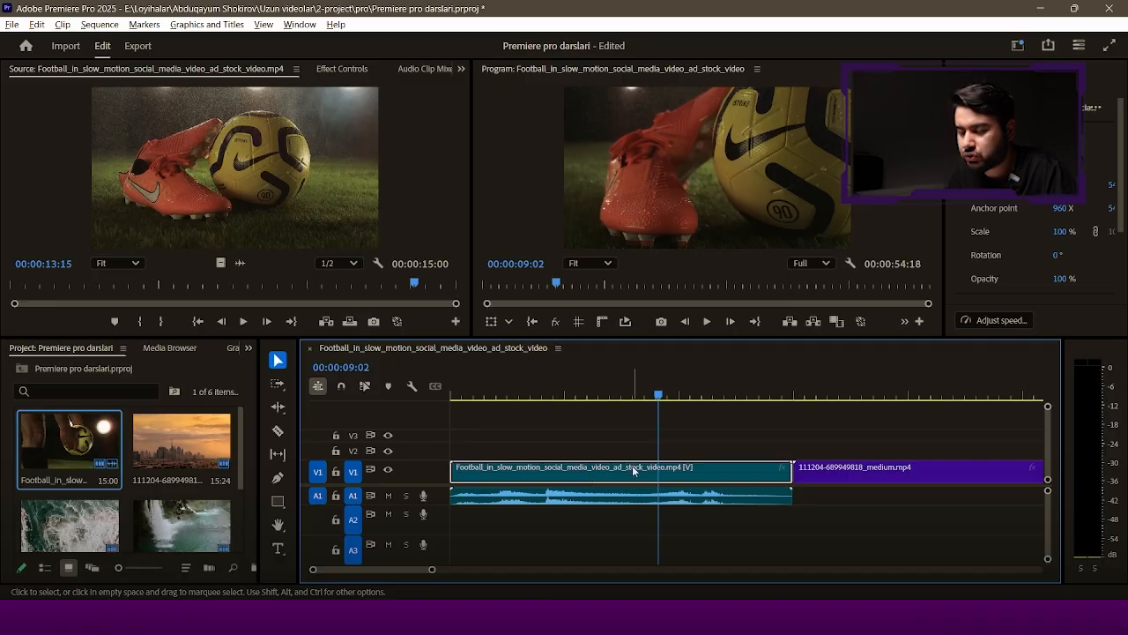
- Give the timeline more height, try moving the football clip's video up to new tracks V4 and V5, and undo the moves
drag(631, 469, 600, 434)
drag(597, 336, 594, 264)
drag(551, 385, 508, 326)
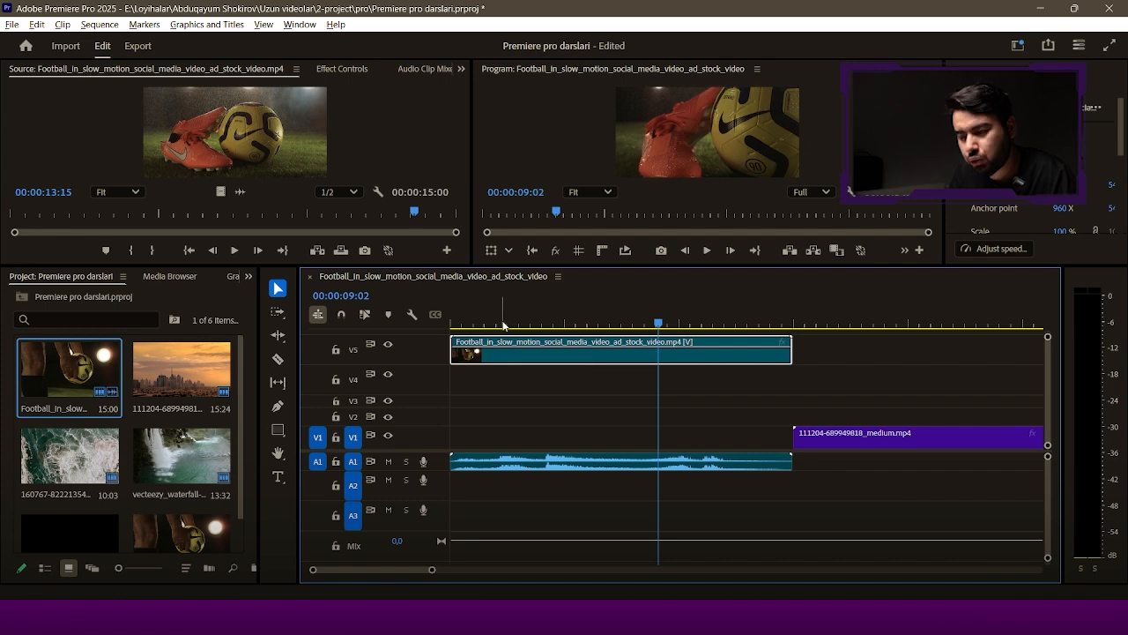
key(ctrl+z)
key(ctrl+z)
- Try moving the football clip's audio down to a new track A4 and below, and undo the moves
drag(585, 462, 587, 495)
drag(573, 486, 570, 546)
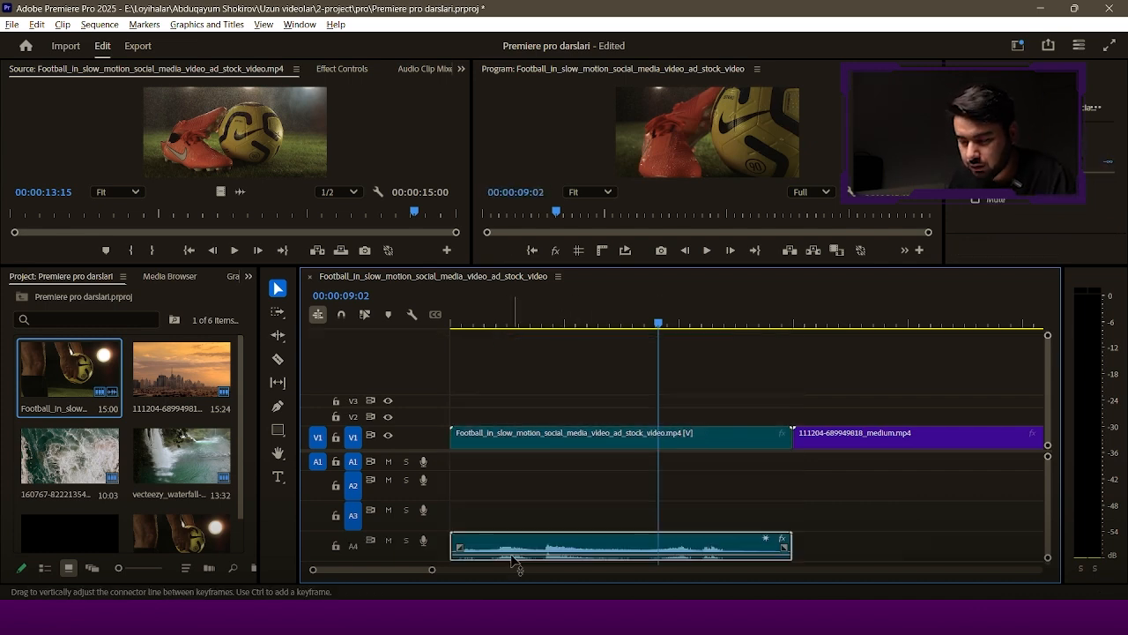
drag(635, 519, 1041, 516)
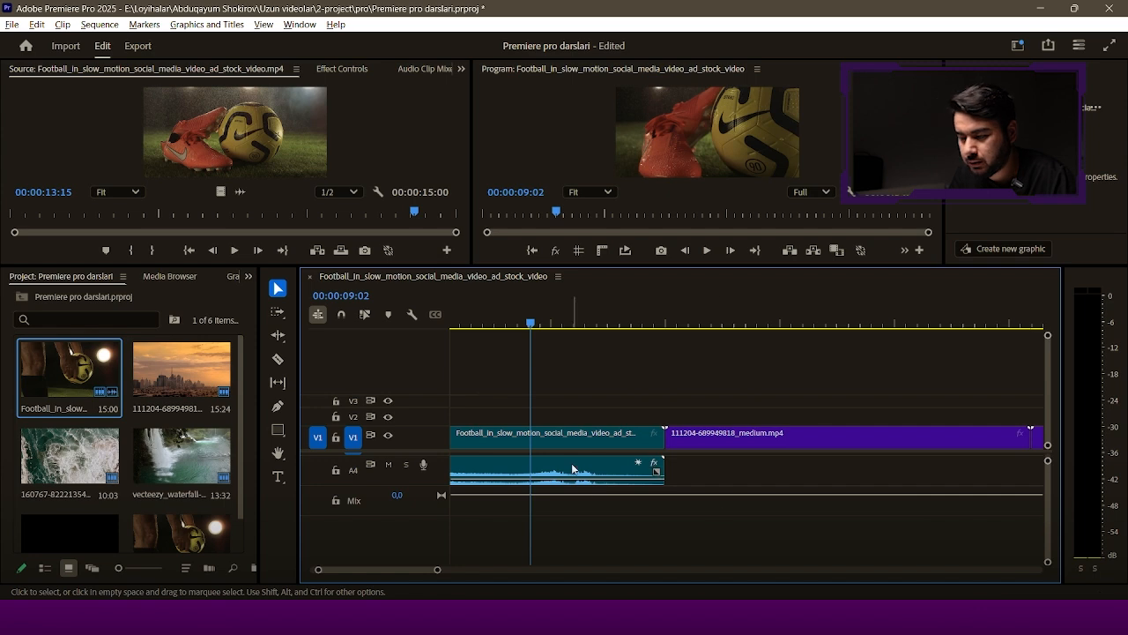
drag(574, 468, 573, 527)
scroll(564, 526, down, 1)
key(ctrl+z)
key(ctrl+z)
key(ctrl+z)
key(ctrl+z)
key(ctrl+z)
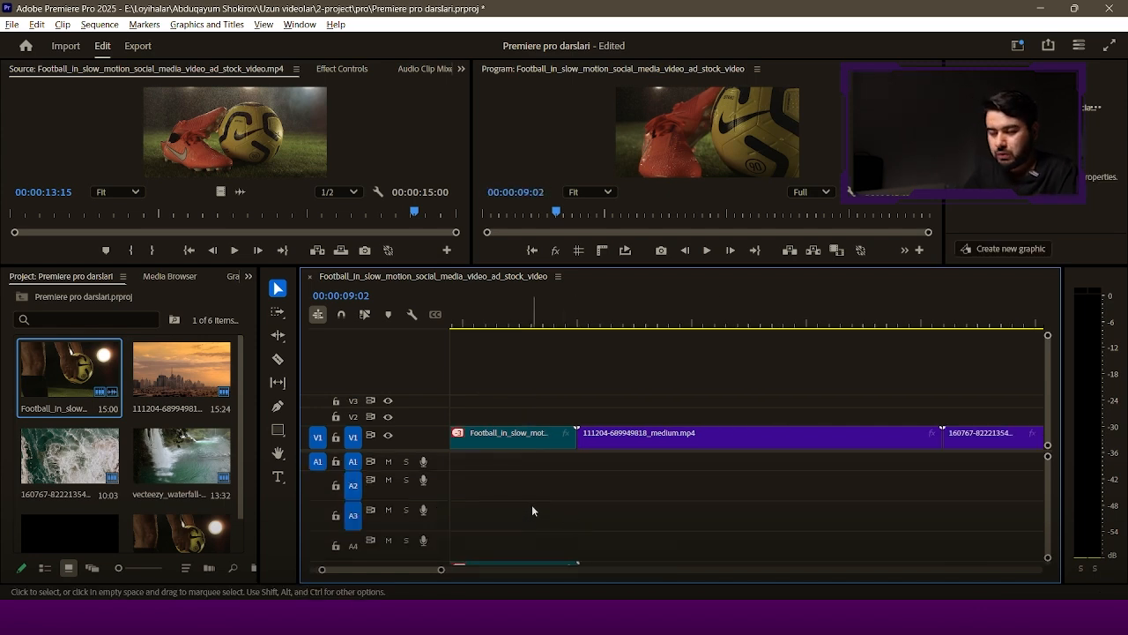
scroll(515, 468, up, 3)
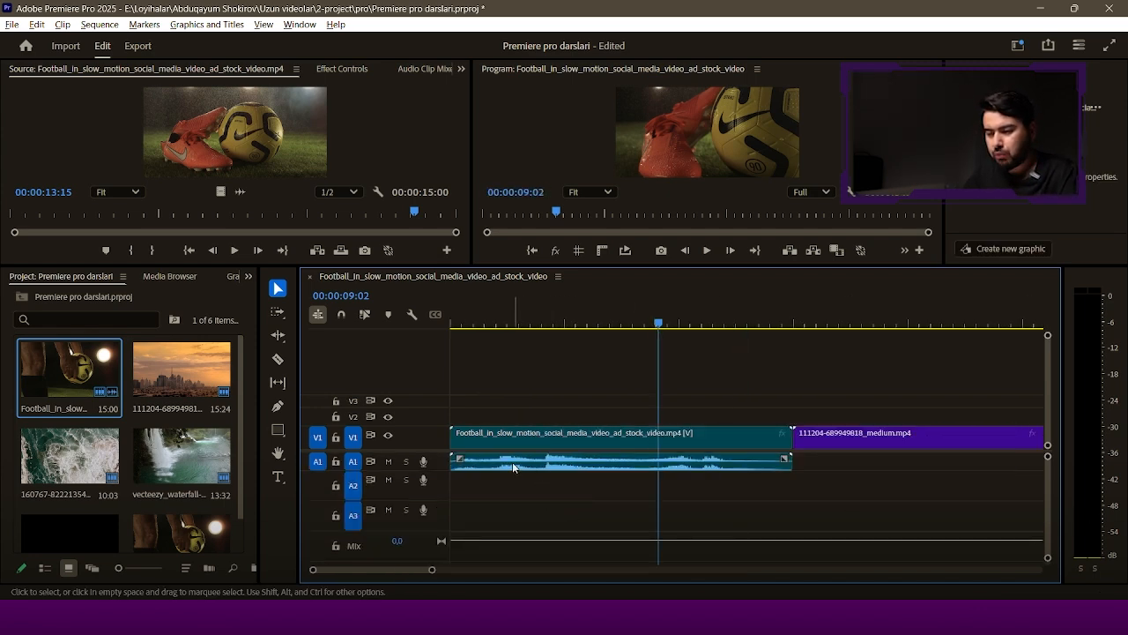
- Try shifting the football clip's audio on A1 to start at 00:00:02:04, out of sync with its video, and undo it
key(minus)
drag(514, 466, 520, 467)
key(equal)
drag(500, 397, 463, 479)
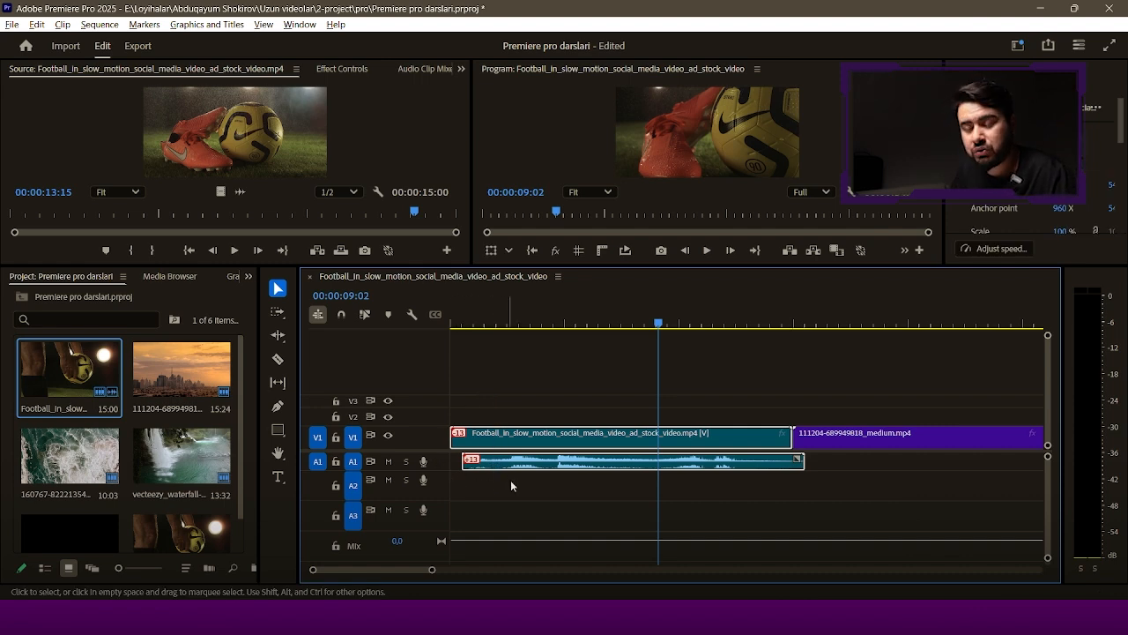
click(503, 487)
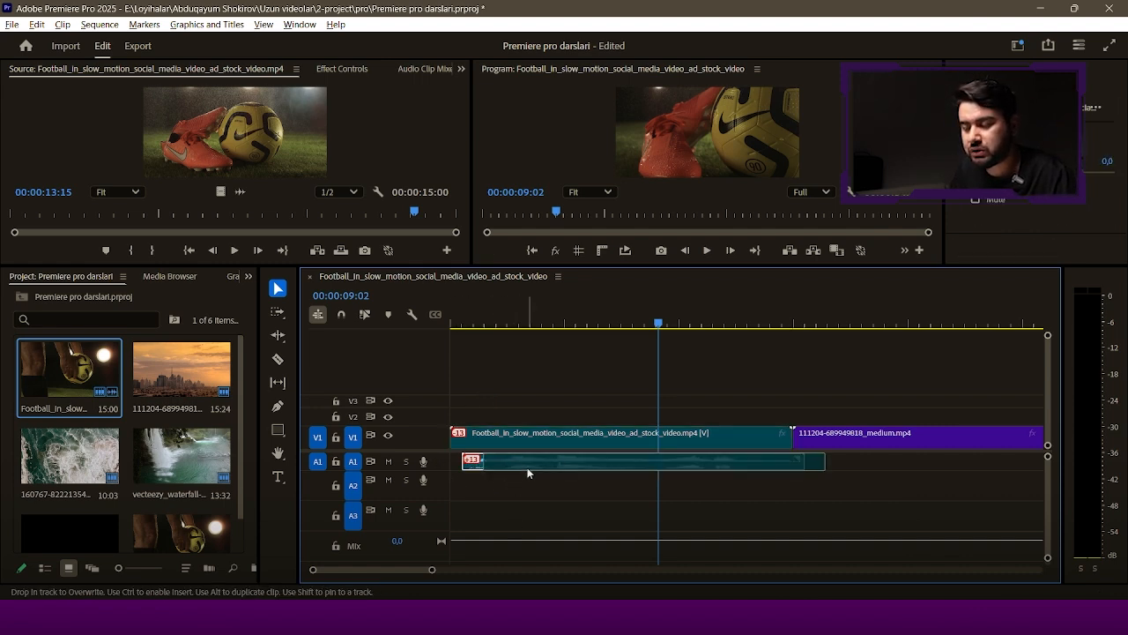
drag(527, 468, 547, 473)
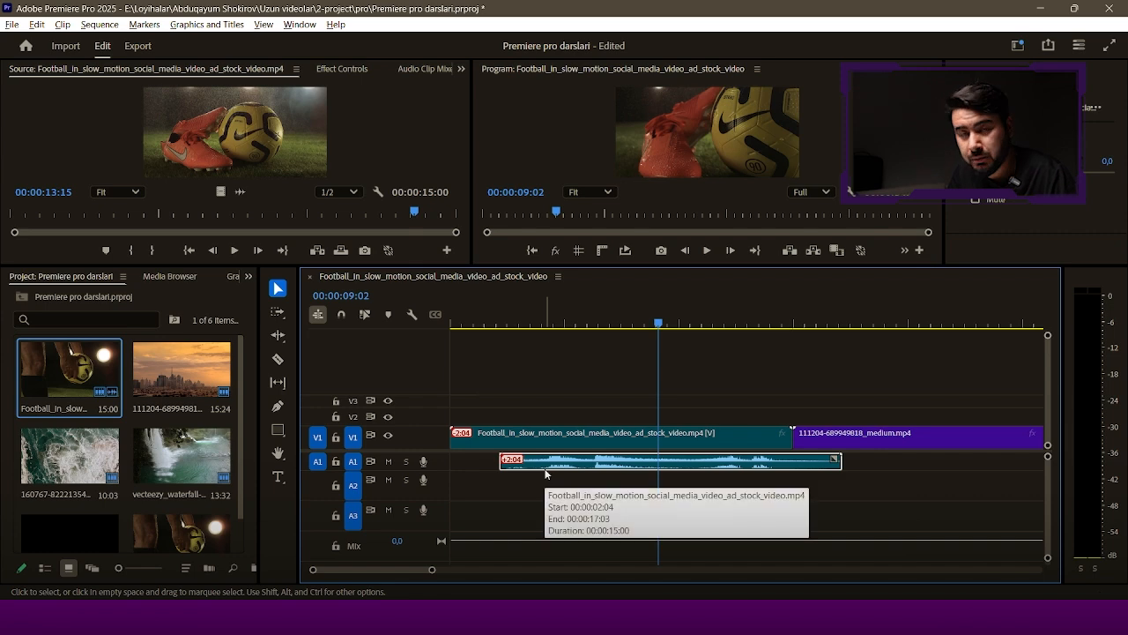
key(ctrl+z)
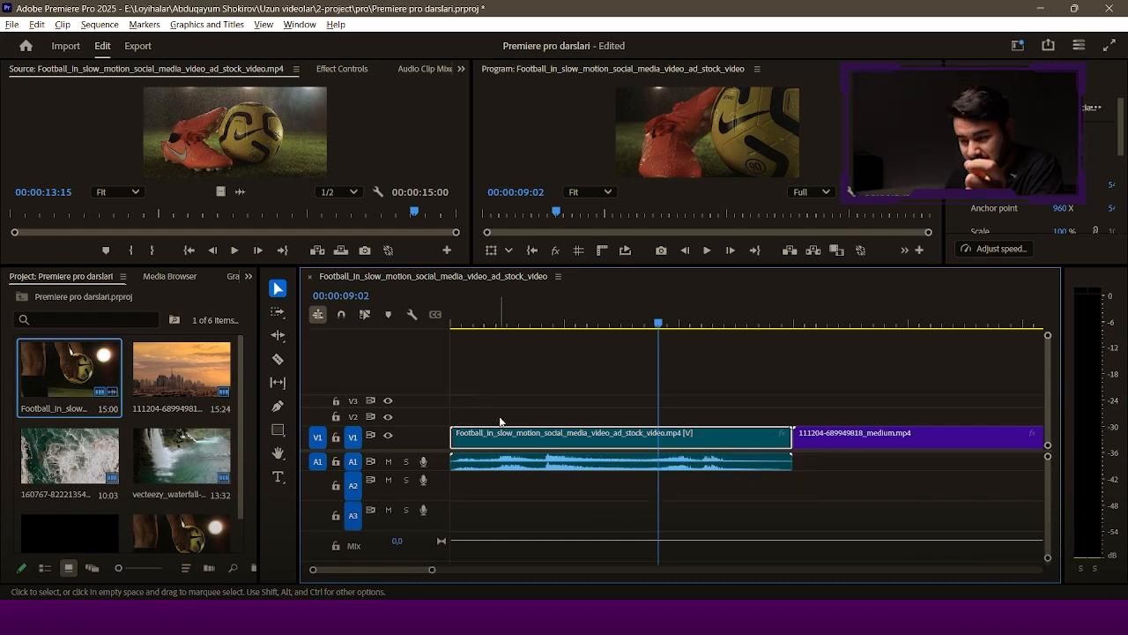
- Toggle Linked Selection for the sequence and deselect the football clip
click(364, 314)
click(517, 494)
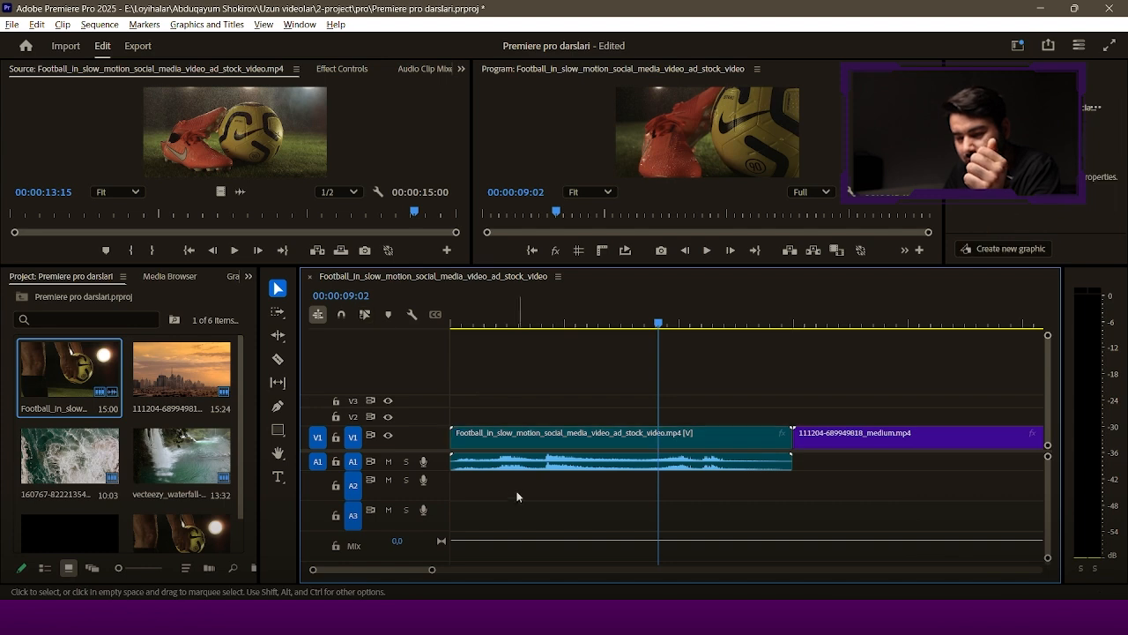
- Try moving only the football clip's audio to A2, offset by 3:01 from its video, and return it to A1 in sync
click(497, 464)
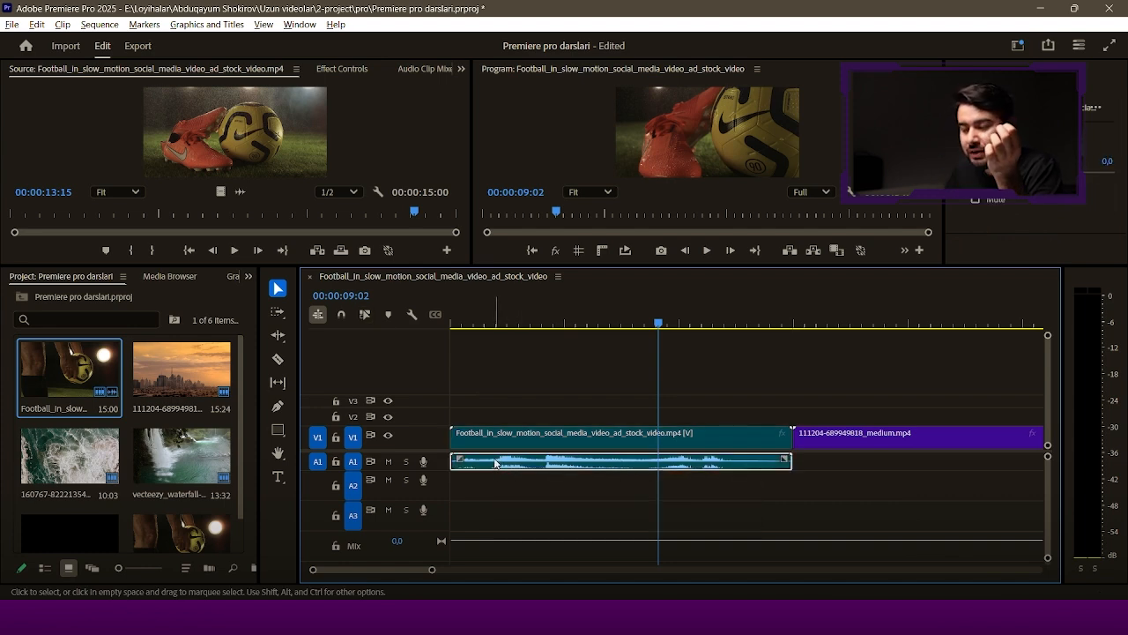
drag(497, 464, 561, 476)
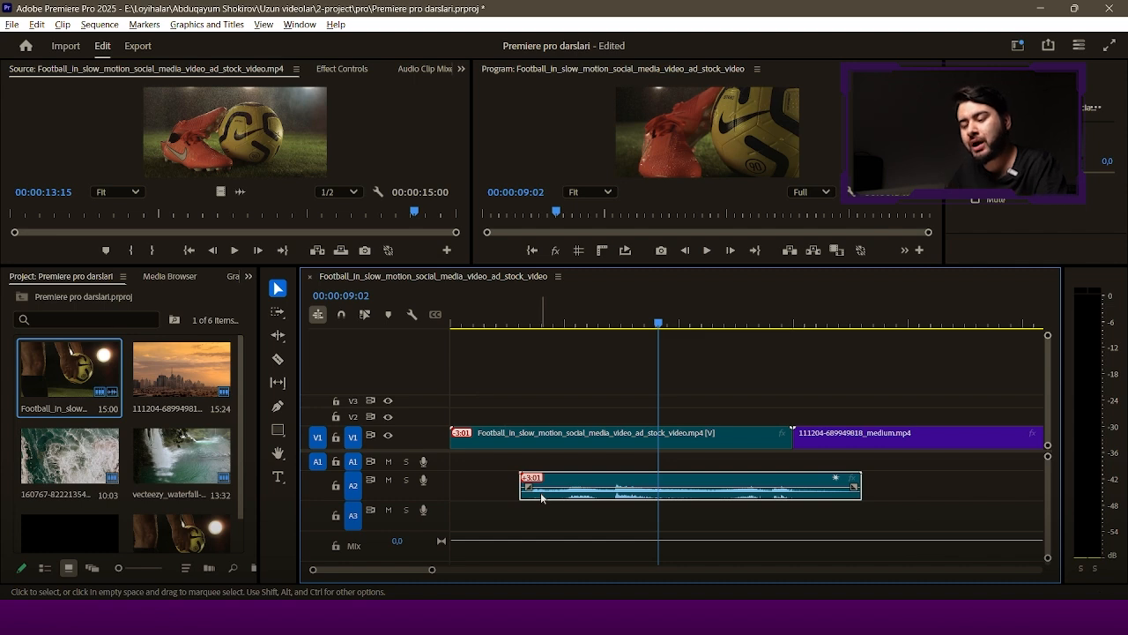
drag(545, 498, 491, 459)
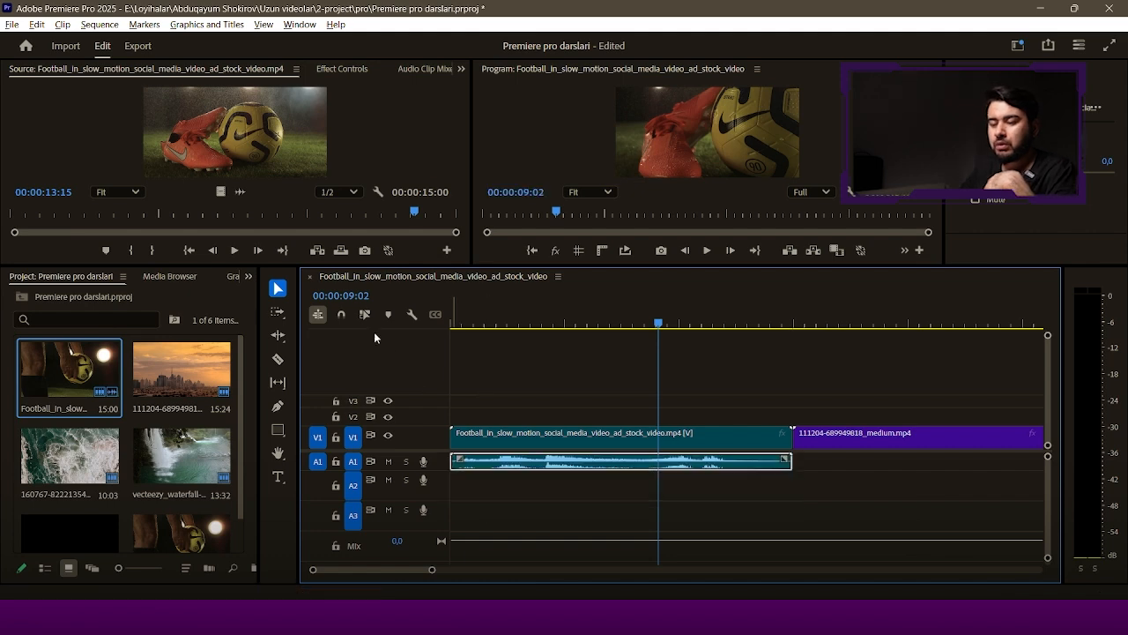
- Turn Linked Selection on, try shifting the football clip's video and audio together along the timeline, and undo the move
click(608, 438)
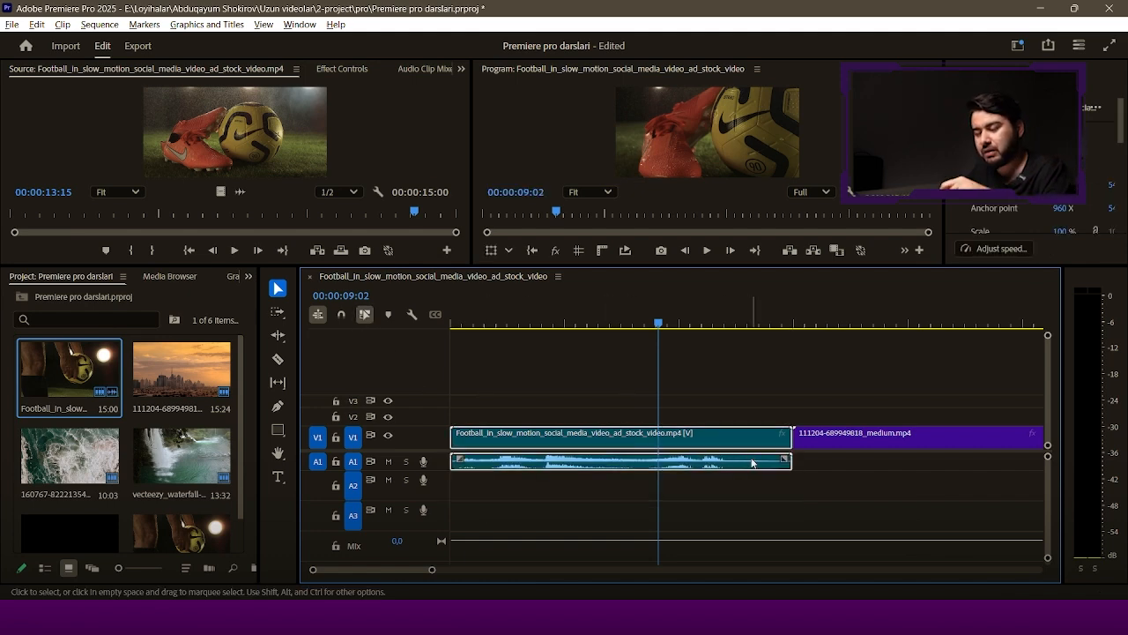
drag(737, 447, 765, 450)
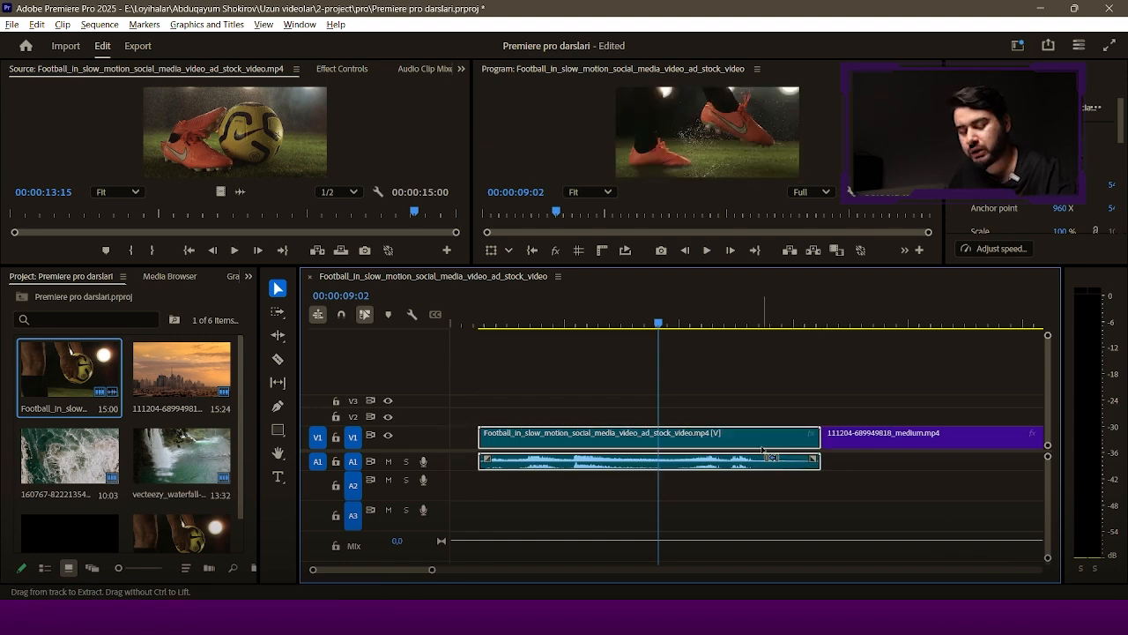
key(ctrl+z)
- Add markers to the selected football clip at 00:00:03:13 and 00:00:05:17
drag(617, 334, 530, 335)
click(394, 321)
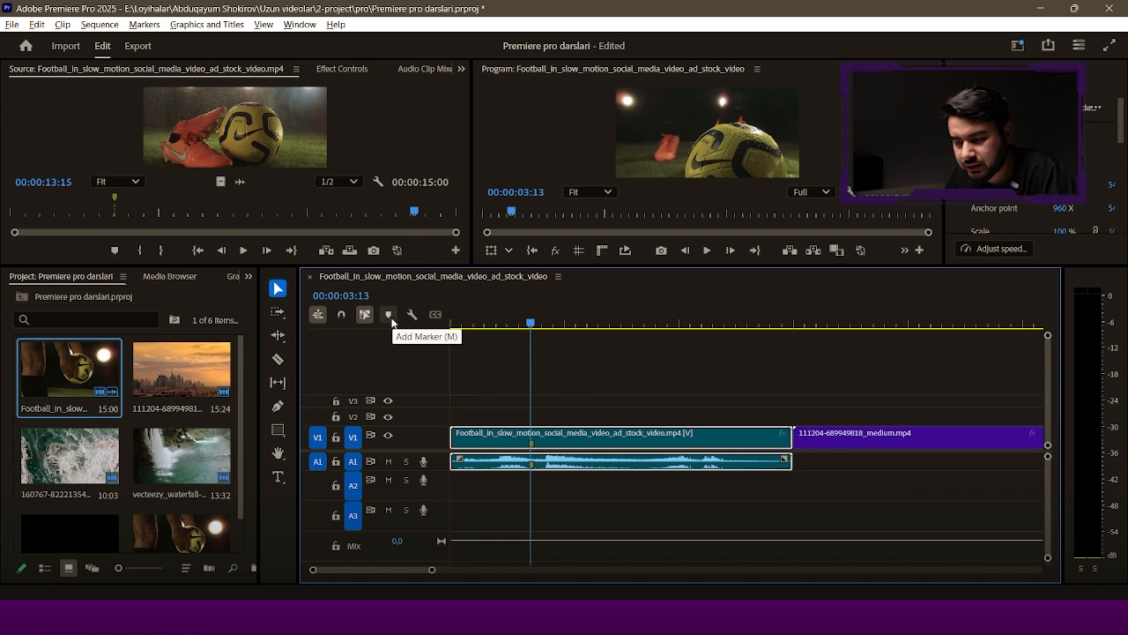
drag(575, 327, 581, 329)
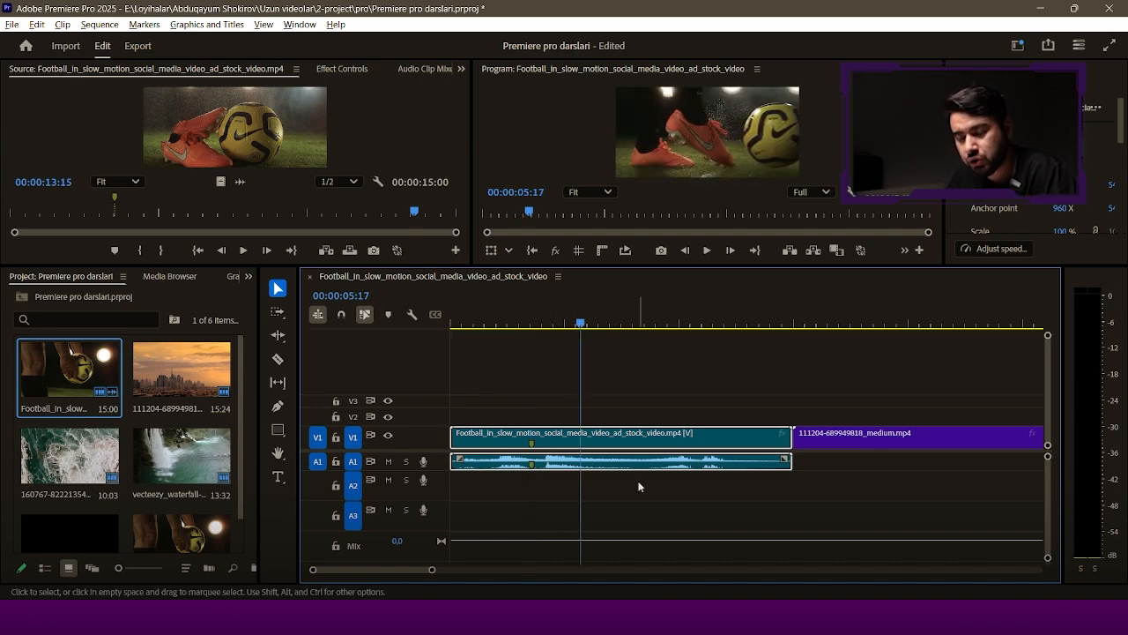
click(640, 487)
click(625, 437)
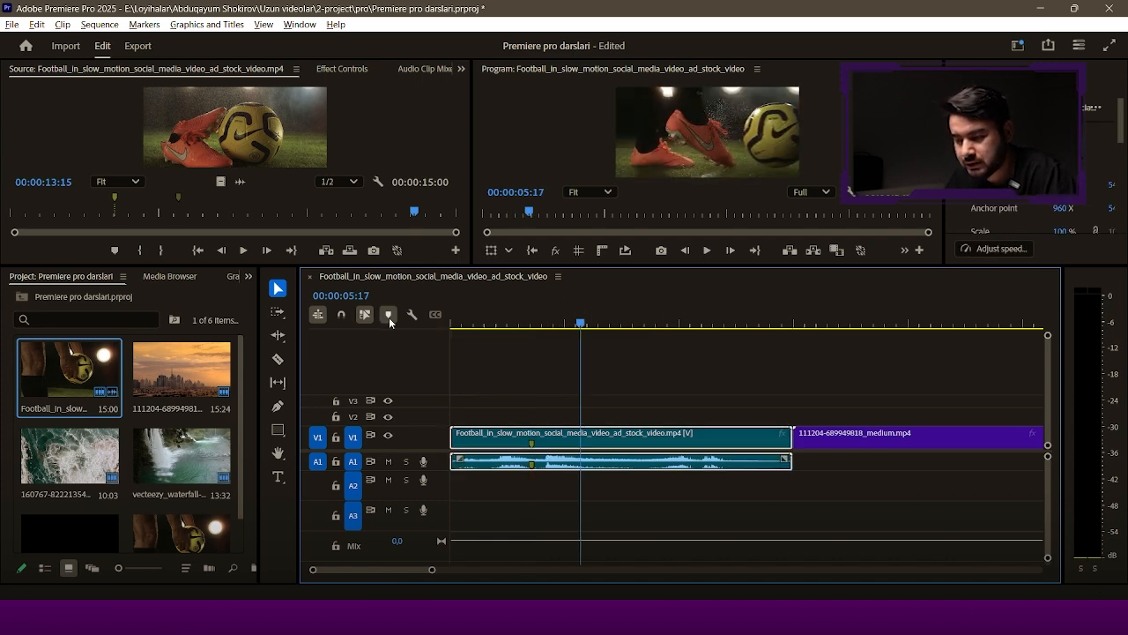
click(389, 315)
- Add a marker to the sequence at 00:00:08:11 with no clip selected, and undo all three markers
click(727, 380)
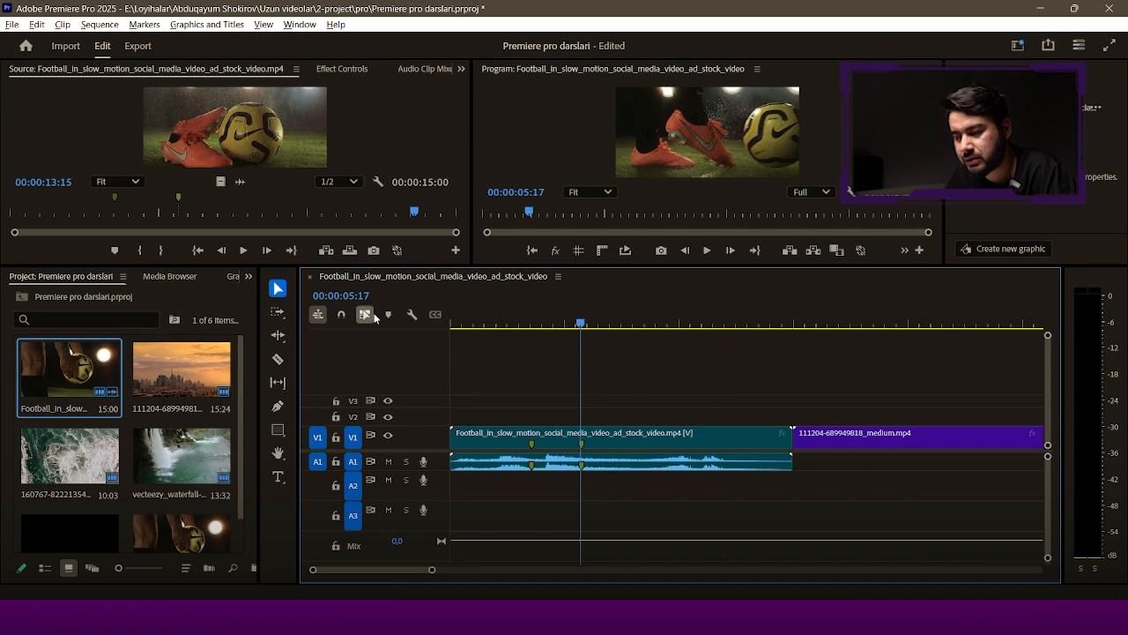
drag(651, 324, 644, 324)
click(563, 369)
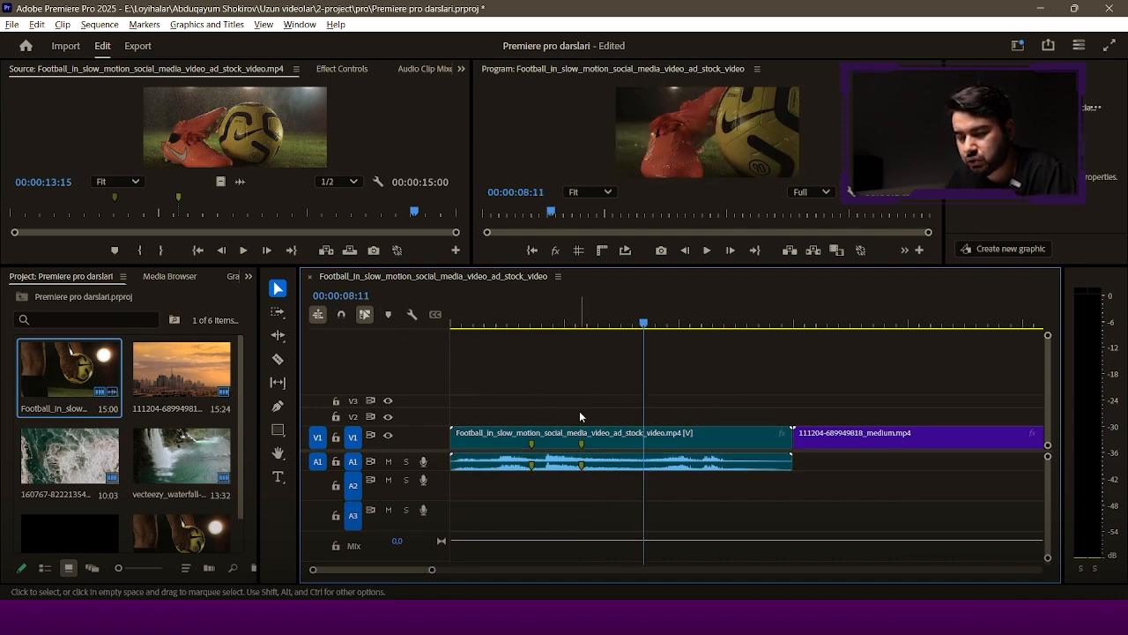
click(389, 315)
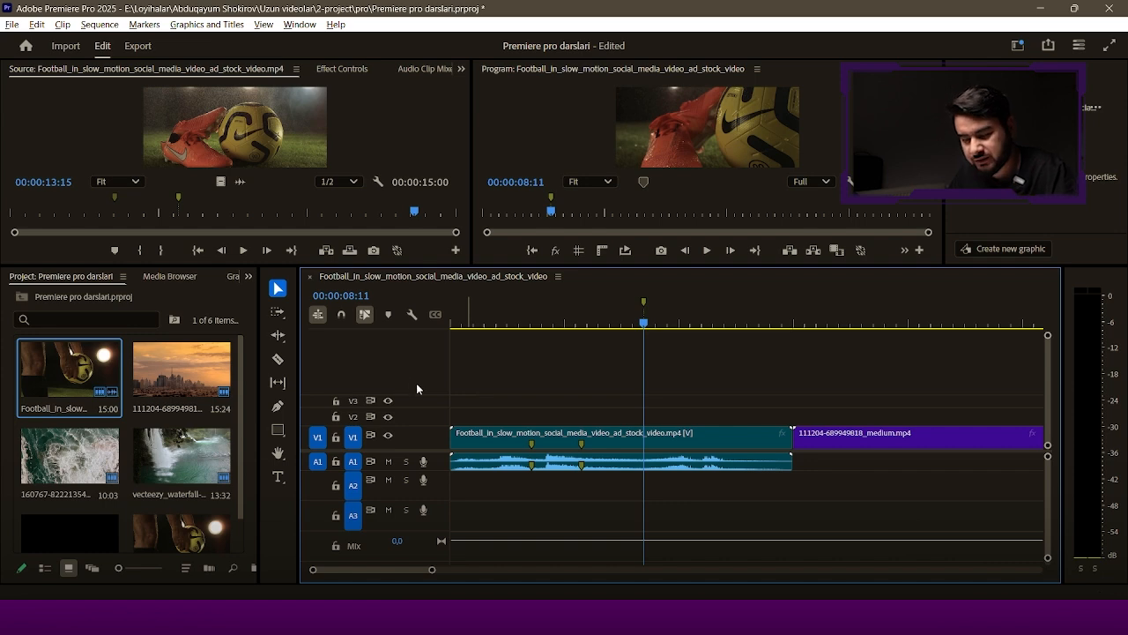
key(ctrl+z)
key(ctrl+z)
key(ctrl+z)
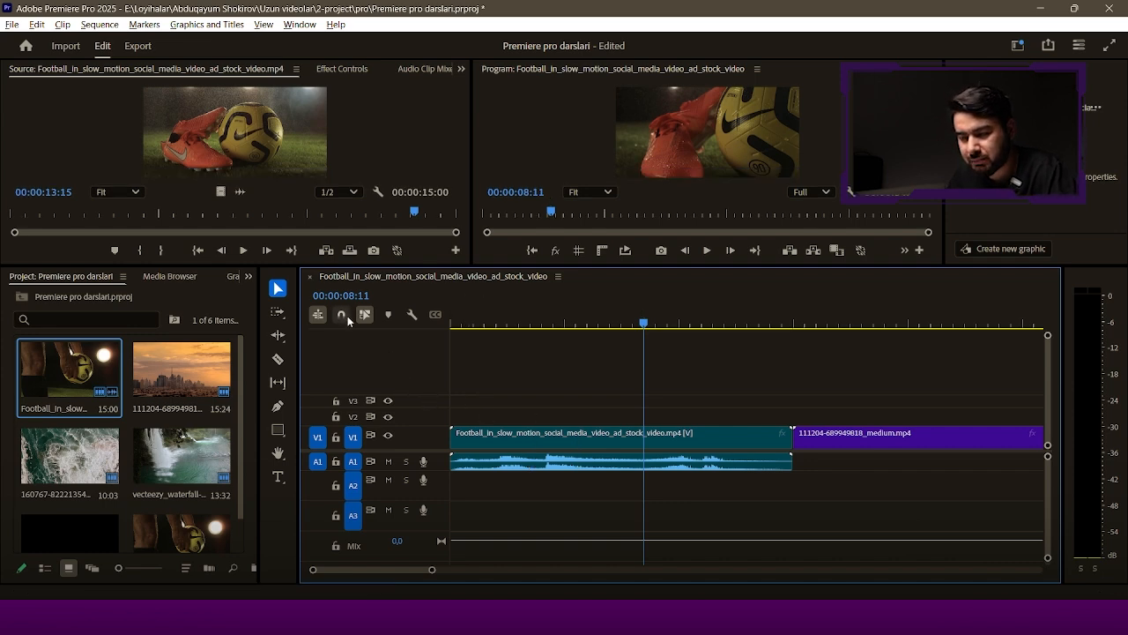
- Turn Snap on and move the three clips following the football clip on V1 2:11 later, leaving a gap
drag(681, 324, 737, 360)
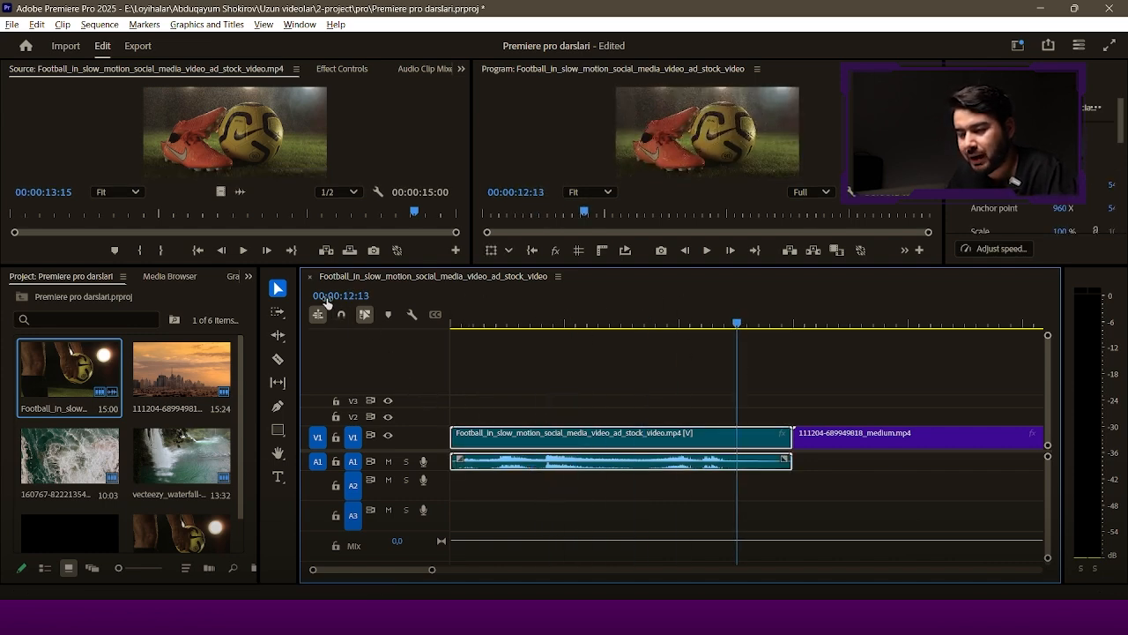
click(343, 315)
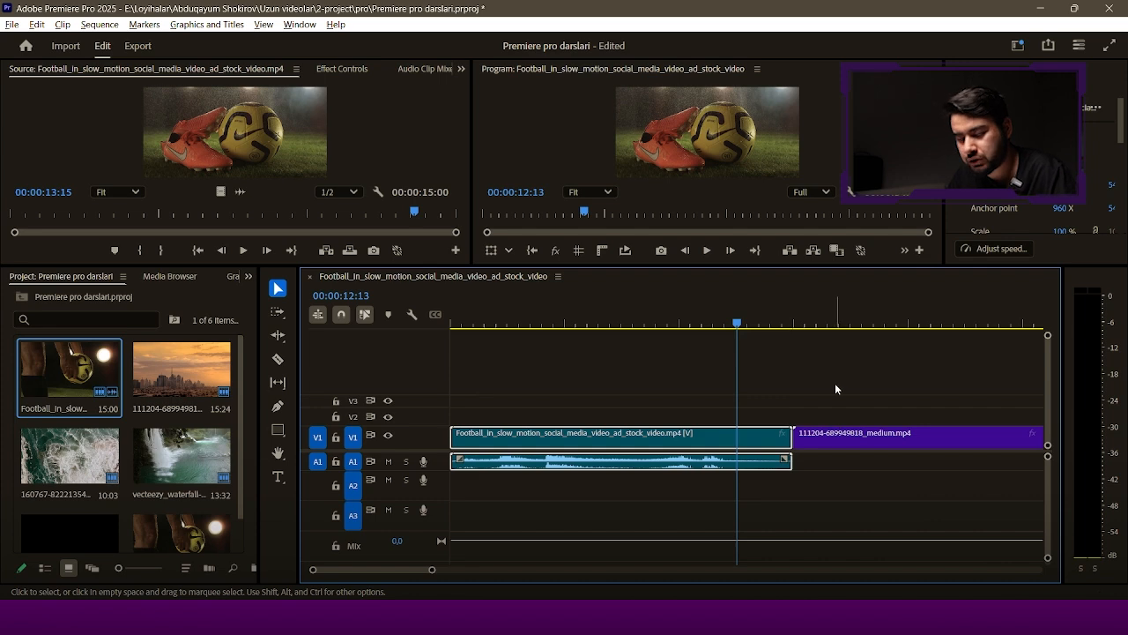
key(minus)
key(minus)
drag(862, 397, 485, 446)
key(minus)
key(minus)
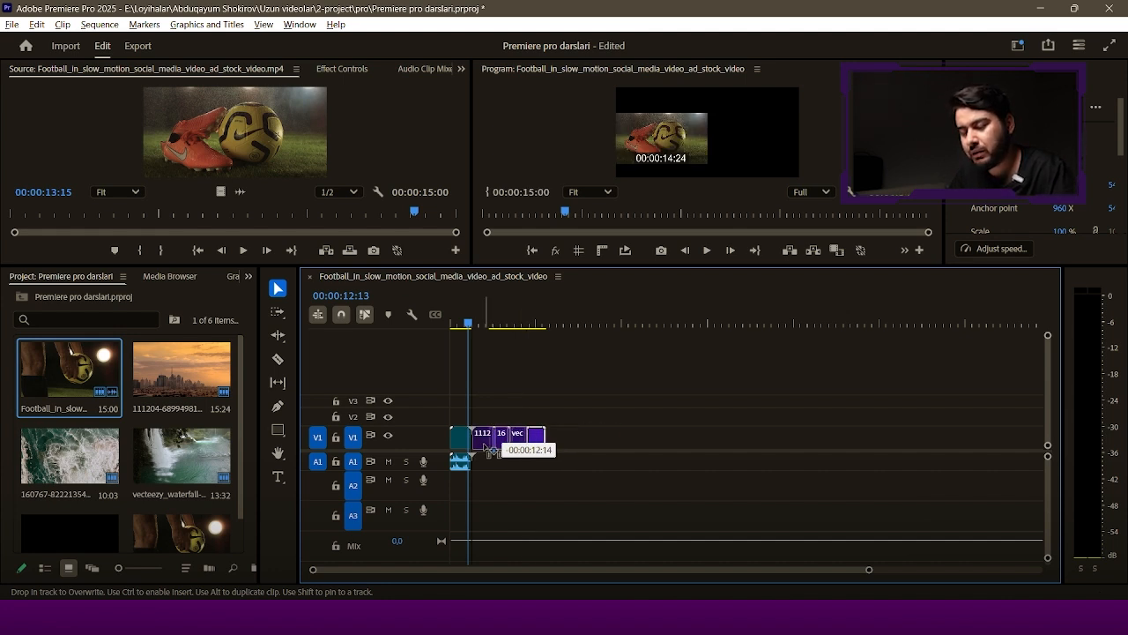
drag(486, 446, 490, 448)
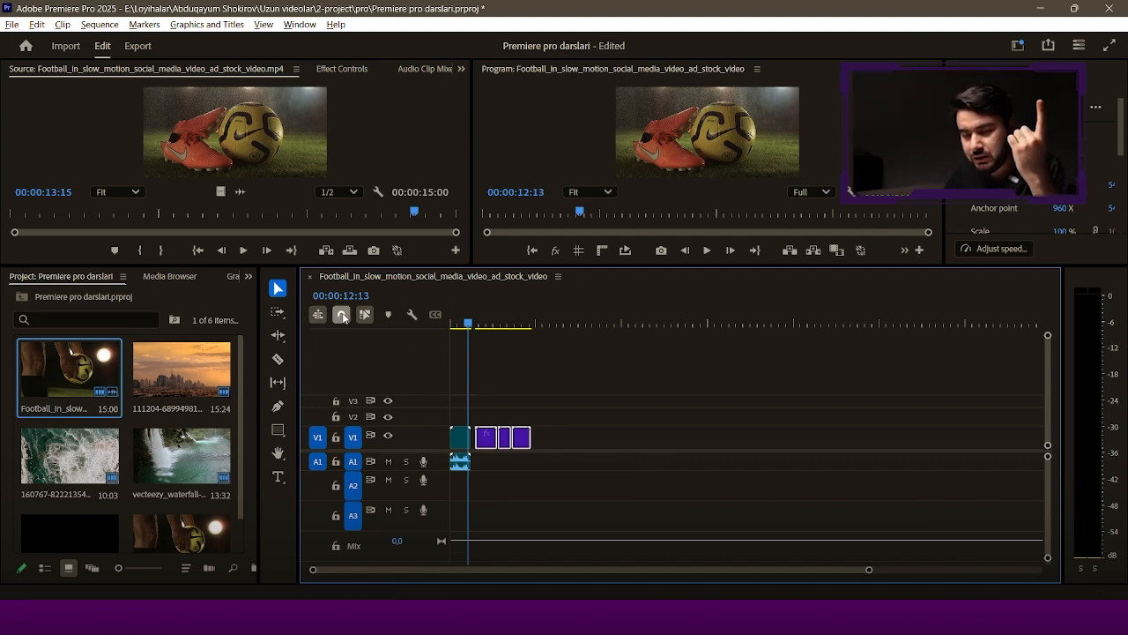
- With Snap off, try moving the three clips back over the football clip's end to start at 00:00:11:20, and undo it
drag(491, 437, 479, 441)
click(507, 398)
key(equal)
key(equal)
key(equal)
key(equal)
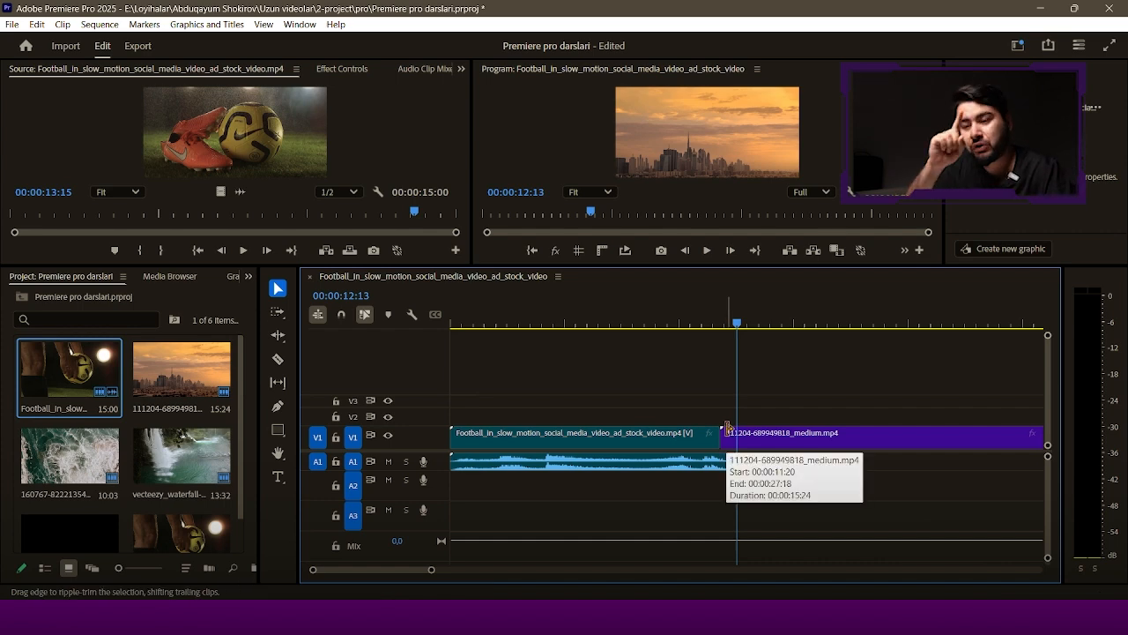
key(ctrl+z)
- Turn Snap on and move the three clips back so they snap against the end of the football clip
click(341, 314)
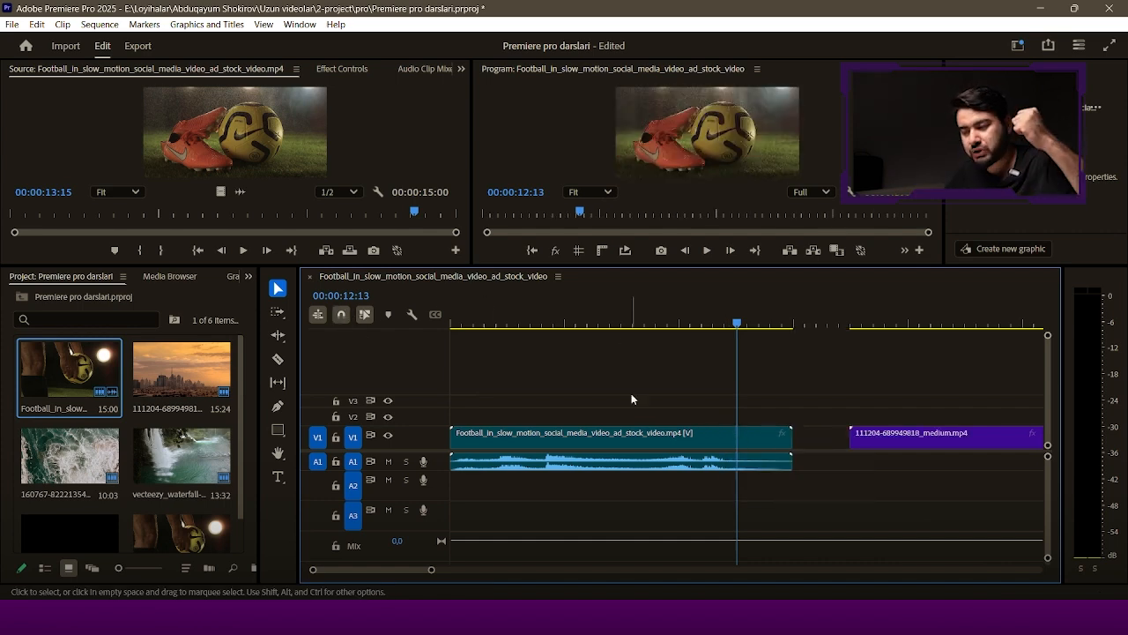
key(minus)
key(minus)
drag(897, 388, 636, 444)
key(equal)
key(equal)
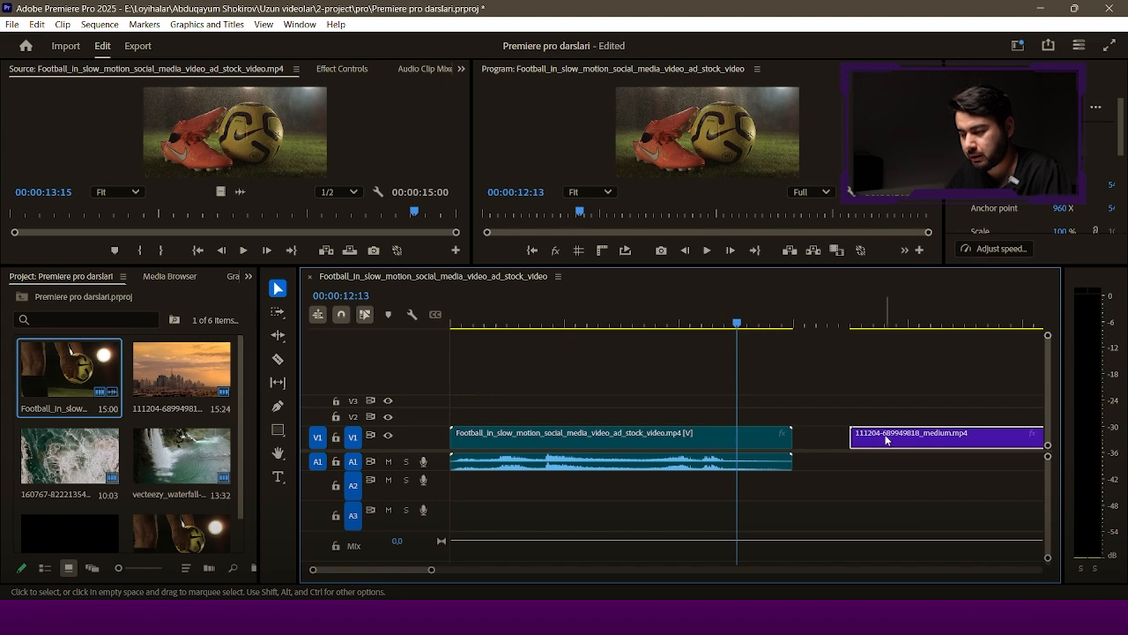
drag(887, 440, 859, 435)
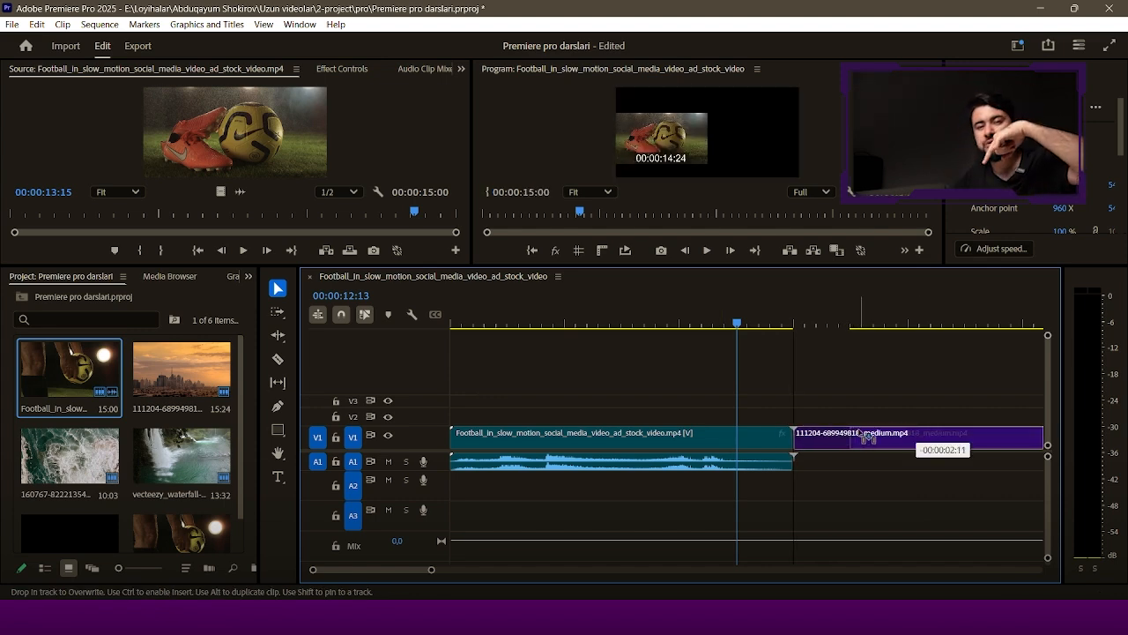
drag(868, 437, 869, 436)
key(minus)
key(minus)
key(minus)
key(equal)
key(equal)
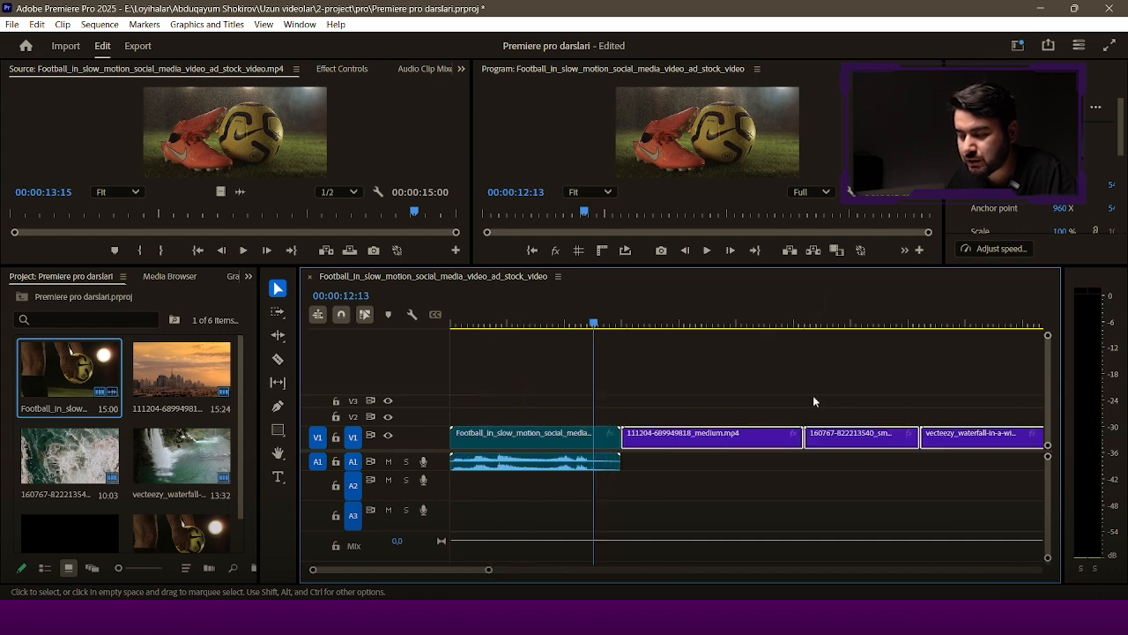
- Give the Source and Program monitors more height above the timeline
drag(710, 266, 700, 355)
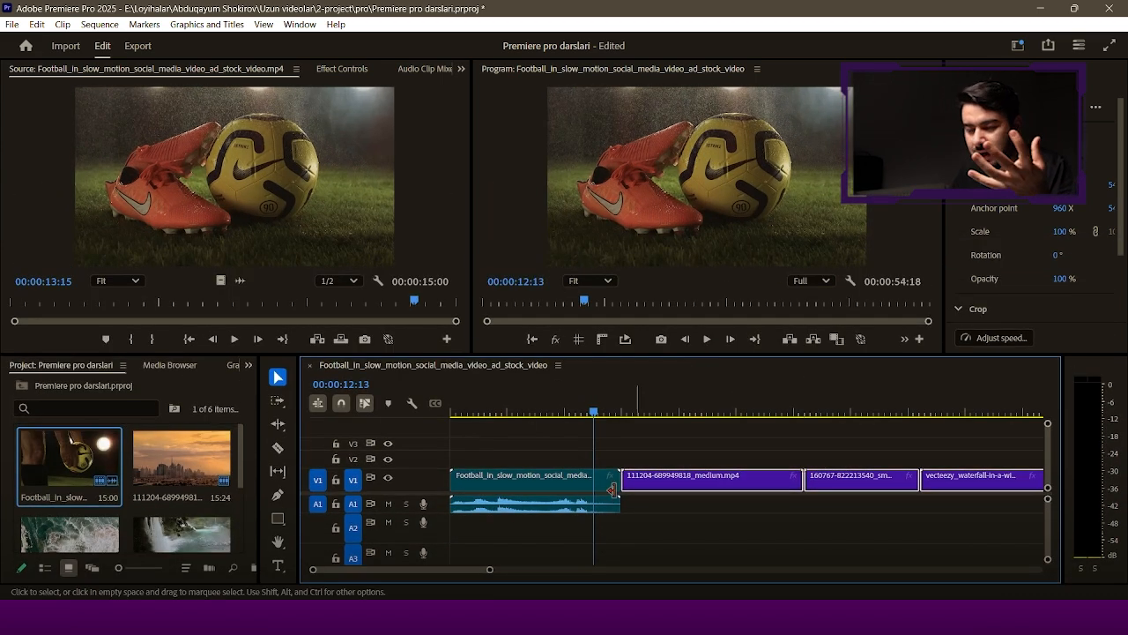
drag(370, 354, 368, 315)
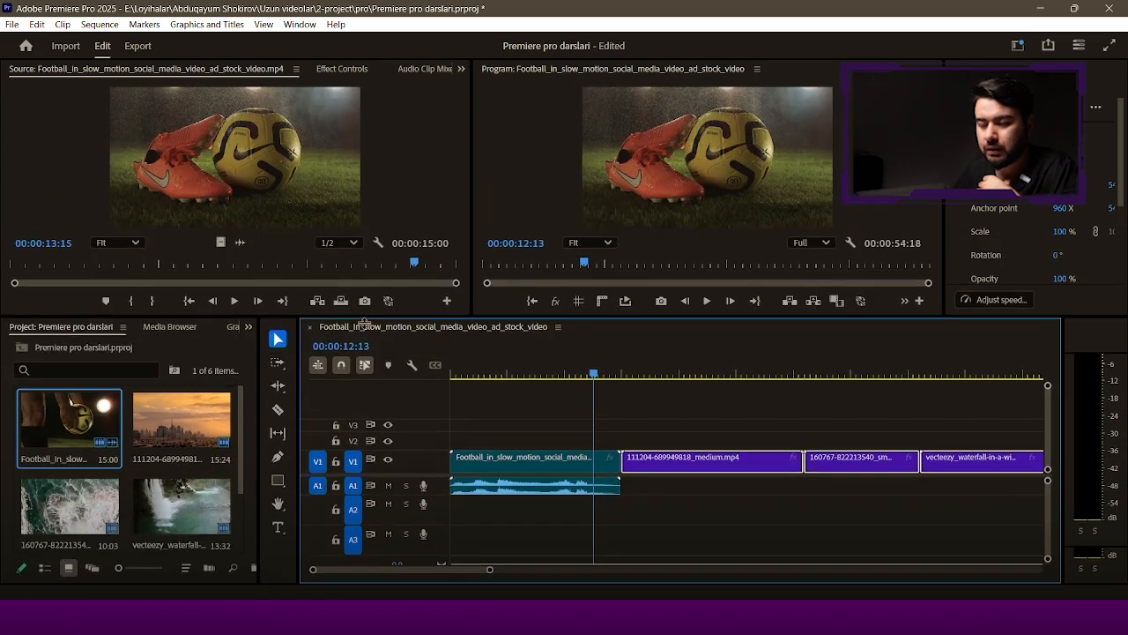
- Try the Track Select Forward tool by selecting the waterfall clip at the end of V1, and return to the Selection tool
click(278, 361)
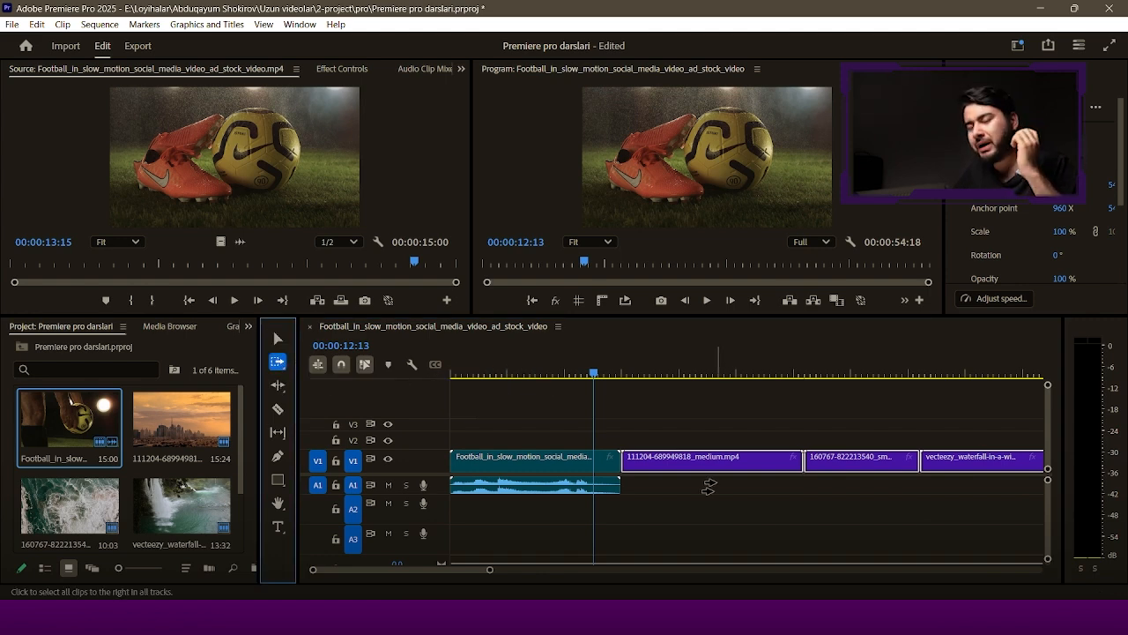
key(minus)
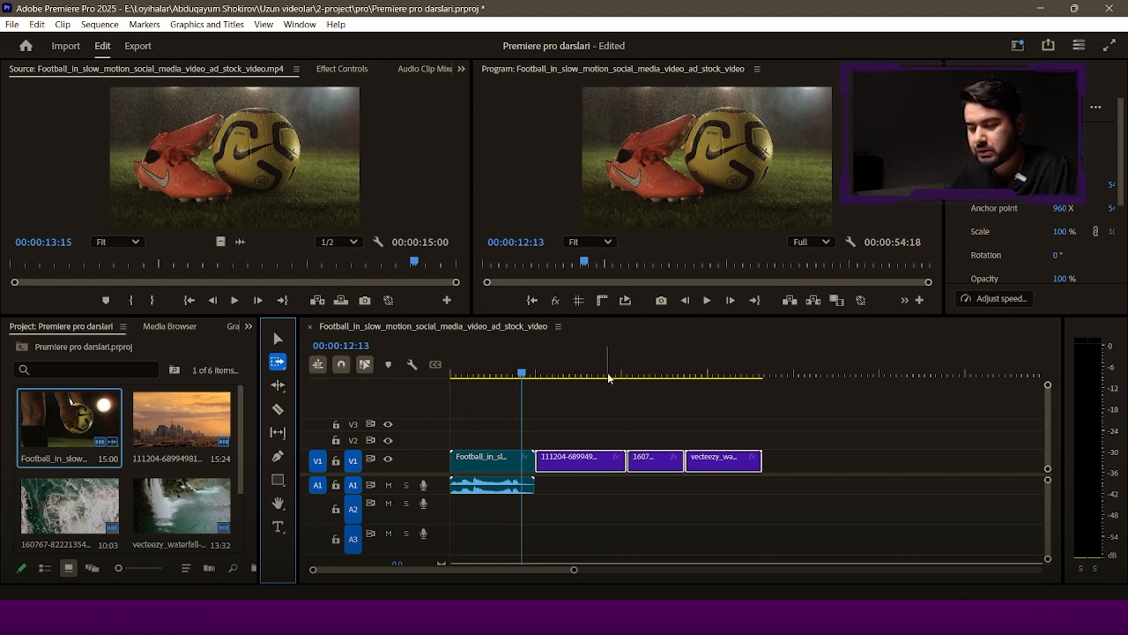
key(v)
key(a)
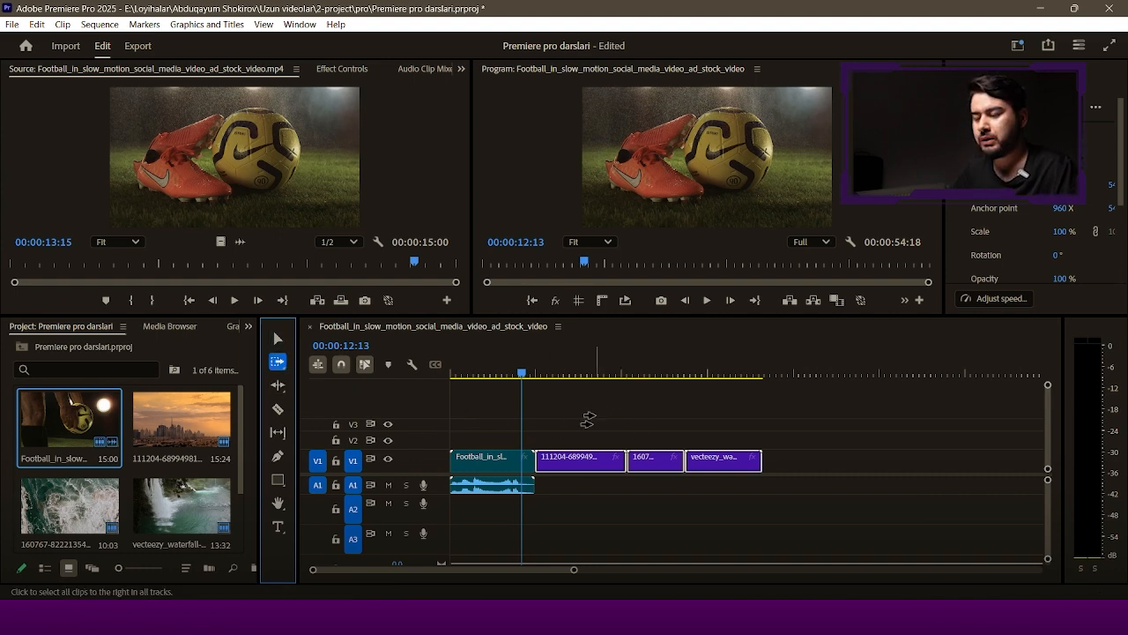
click(617, 414)
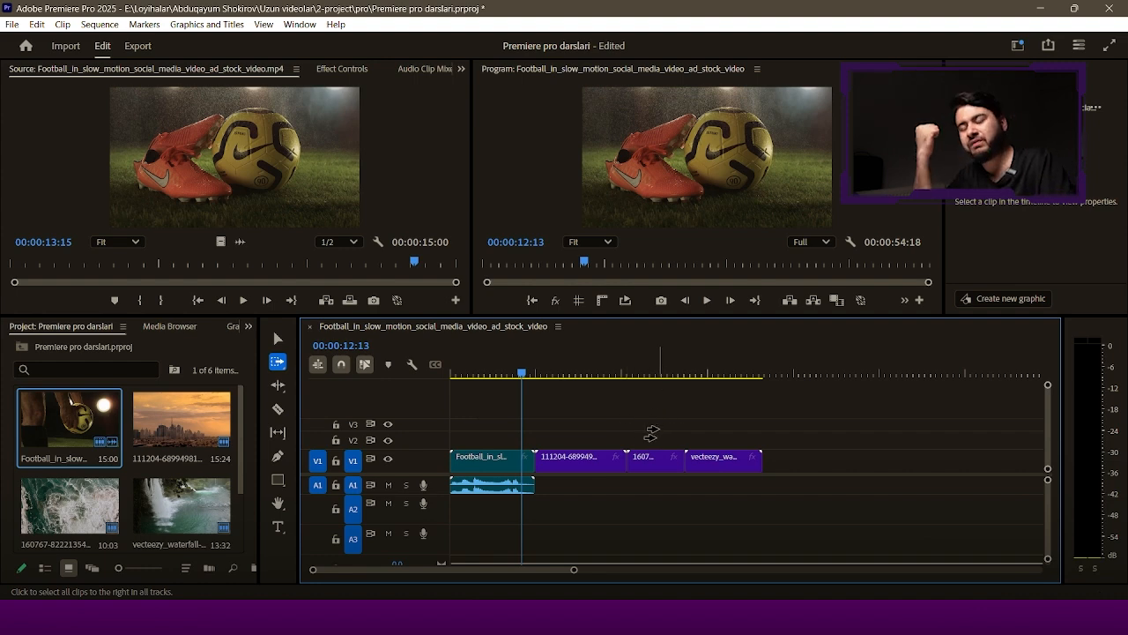
click(705, 462)
key(v)
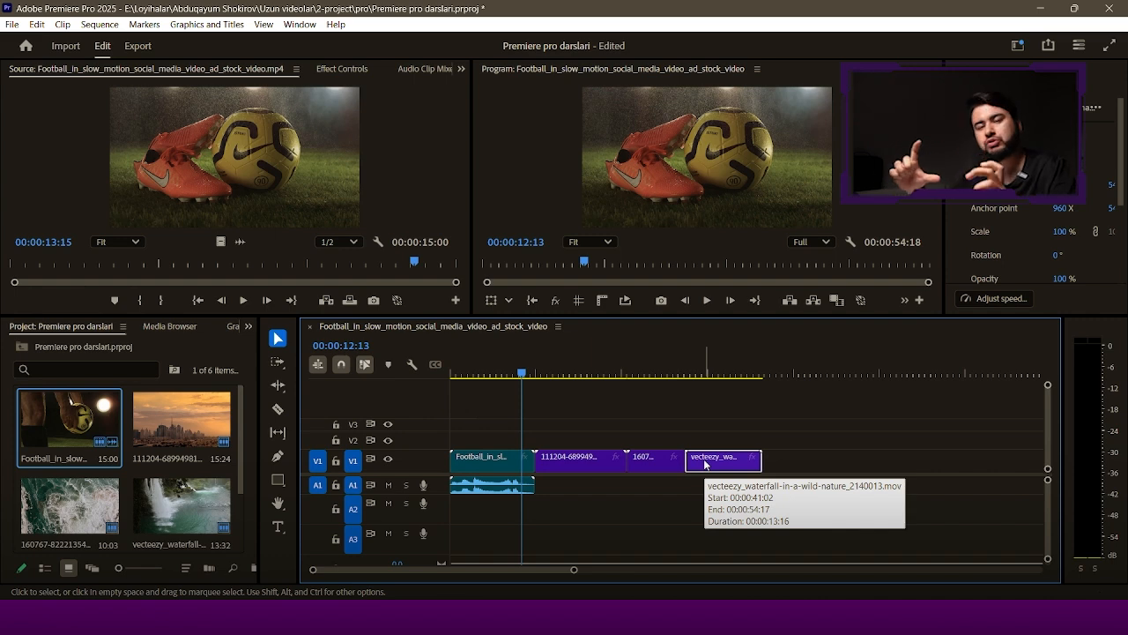
- Try the Razor and Pen tools, pan the Program monitor image with the Hand tool, and reset its zoom to Fit
click(279, 409)
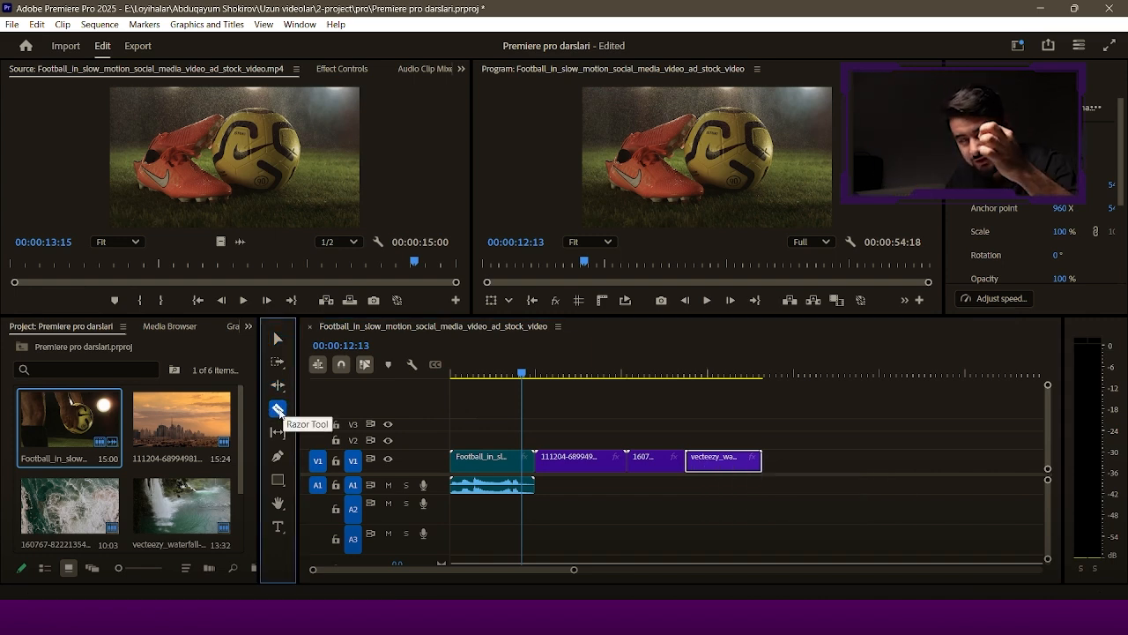
click(279, 456)
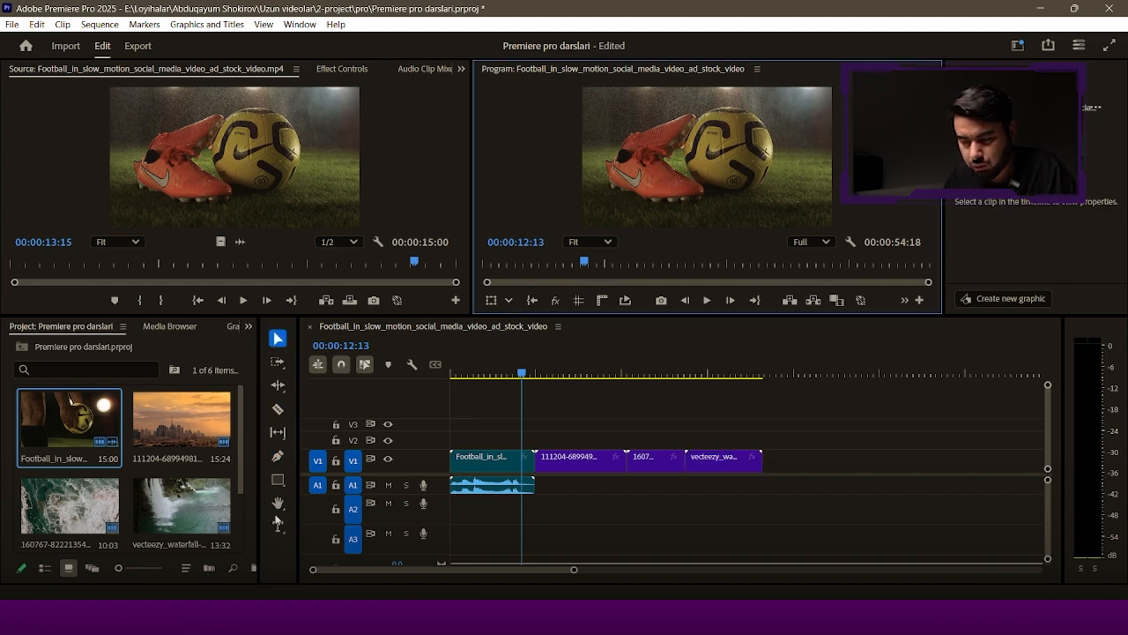
click(279, 503)
drag(705, 208, 687, 190)
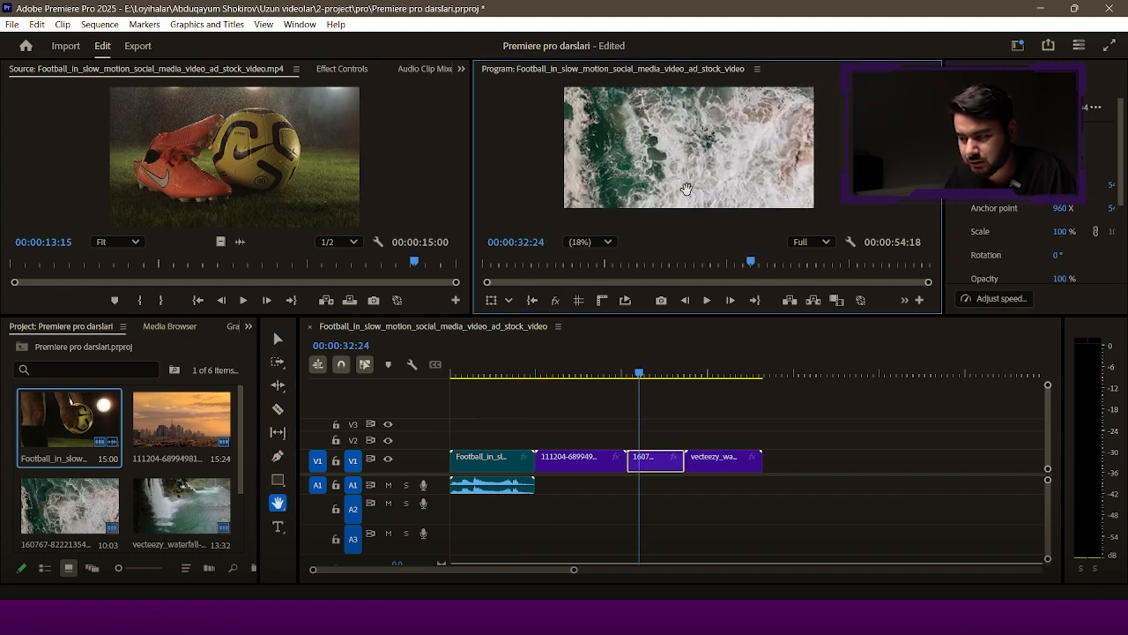
click(588, 241)
click(591, 269)
- Try placing text over the ocean clip at 00:00:32:24 with the Type tool, and delete the text graphic from V2
click(278, 526)
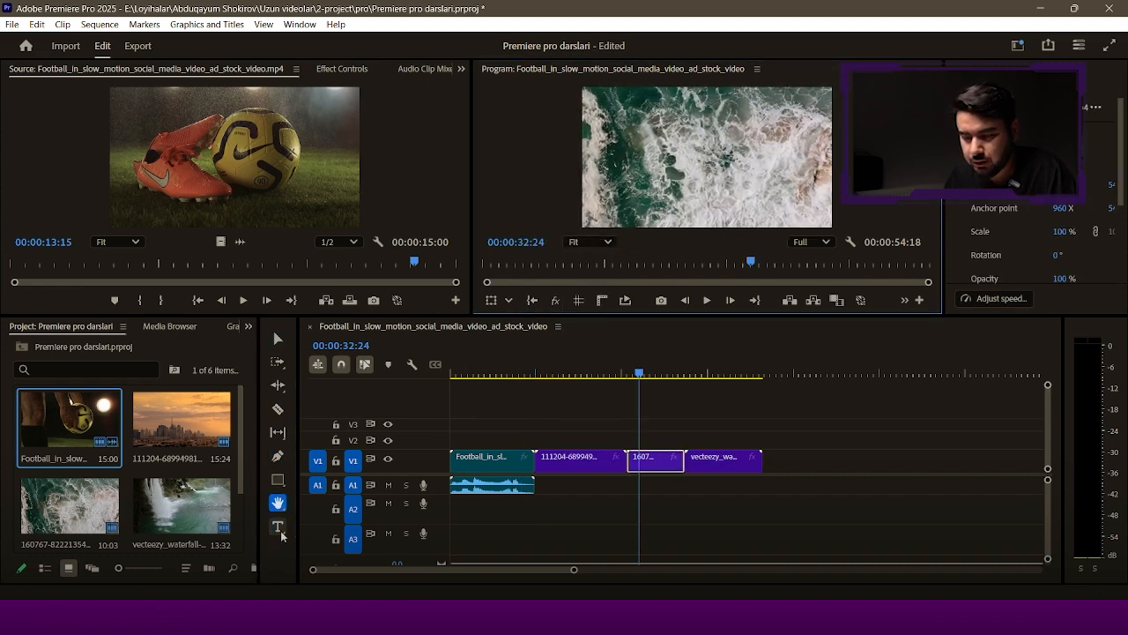
click(608, 172)
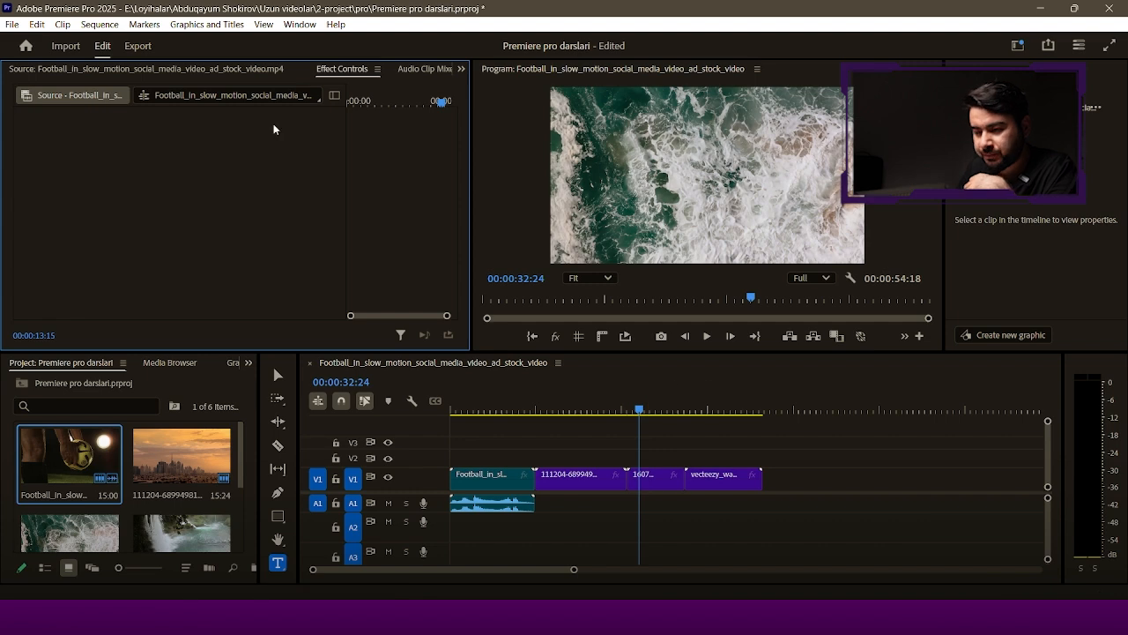
click(155, 93)
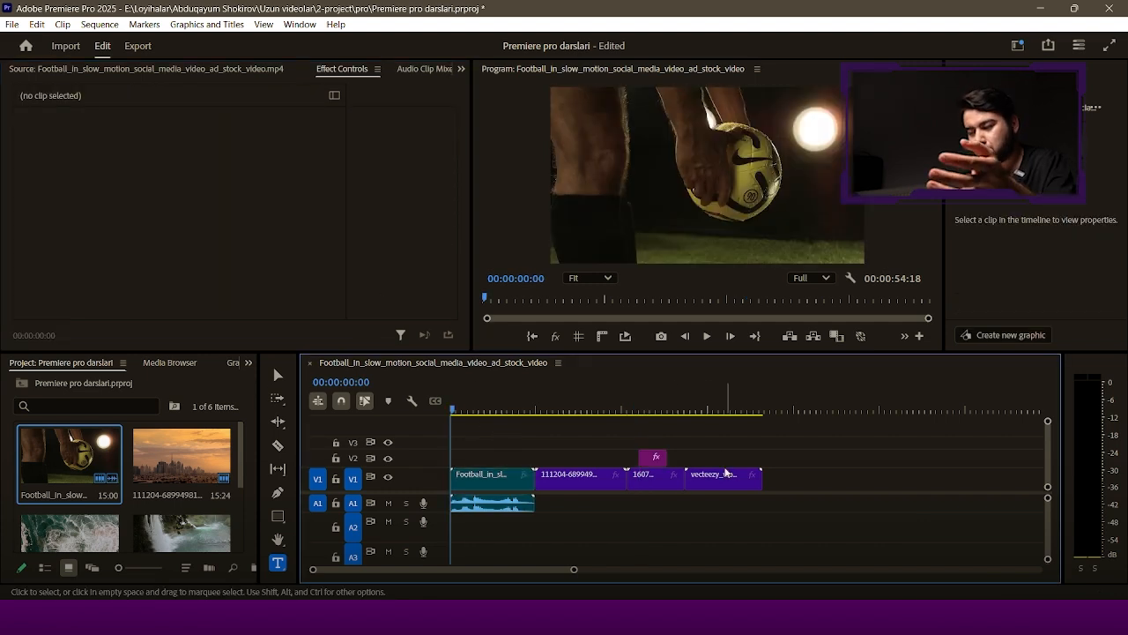
drag(713, 449, 606, 462)
key(Delete)
key(equal)
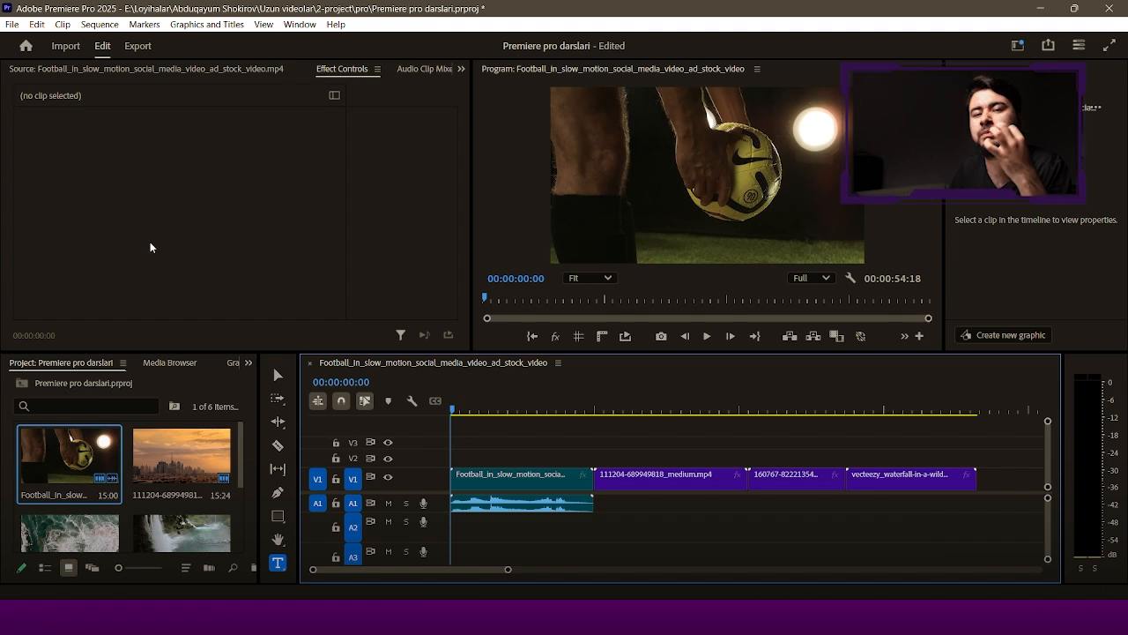
click(670, 480)
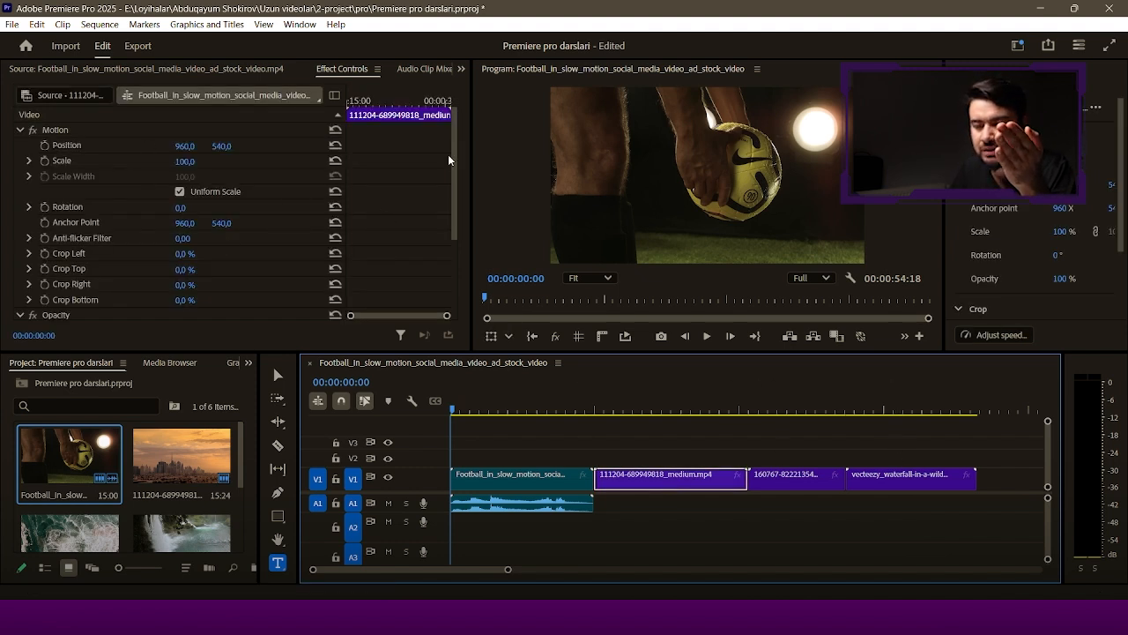
drag(453, 158, 439, 128)
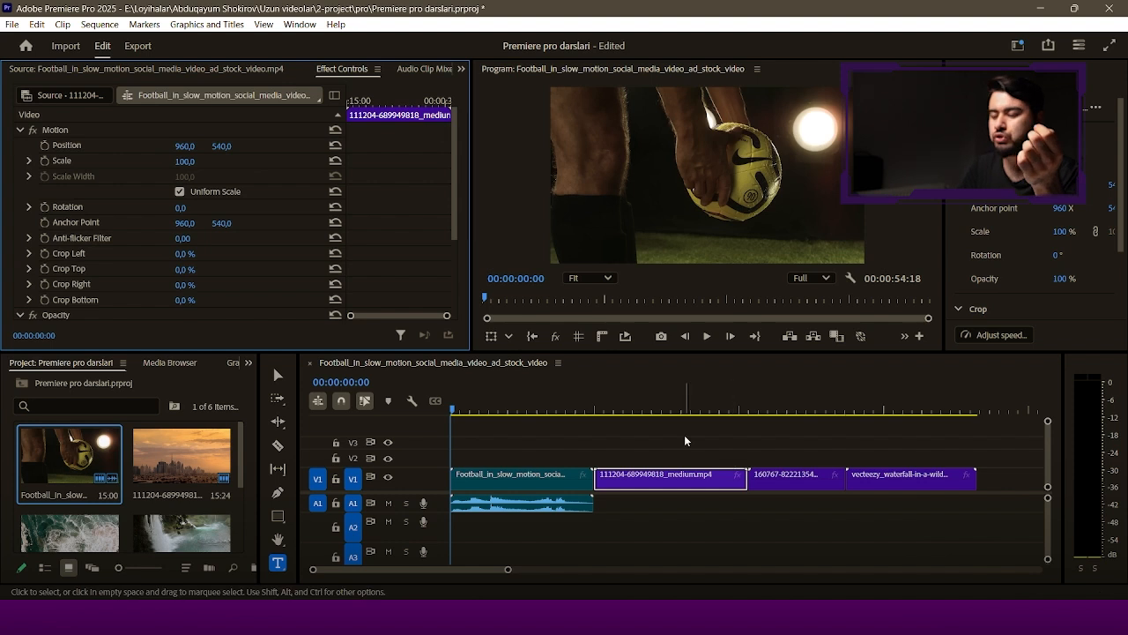
click(643, 515)
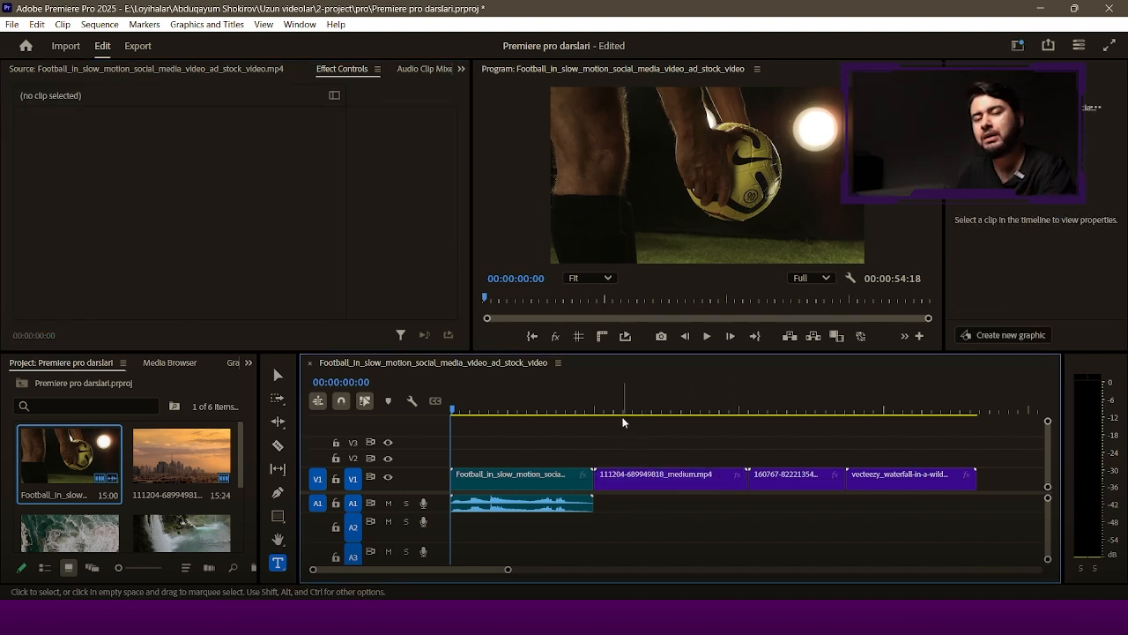
click(644, 477)
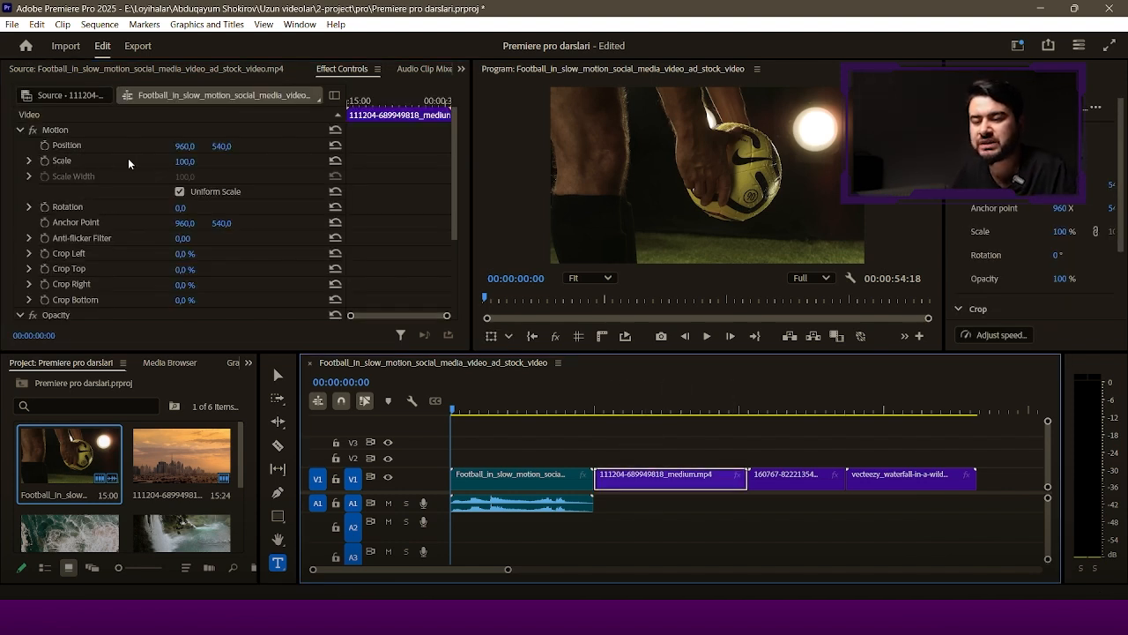
drag(183, 162, 224, 163)
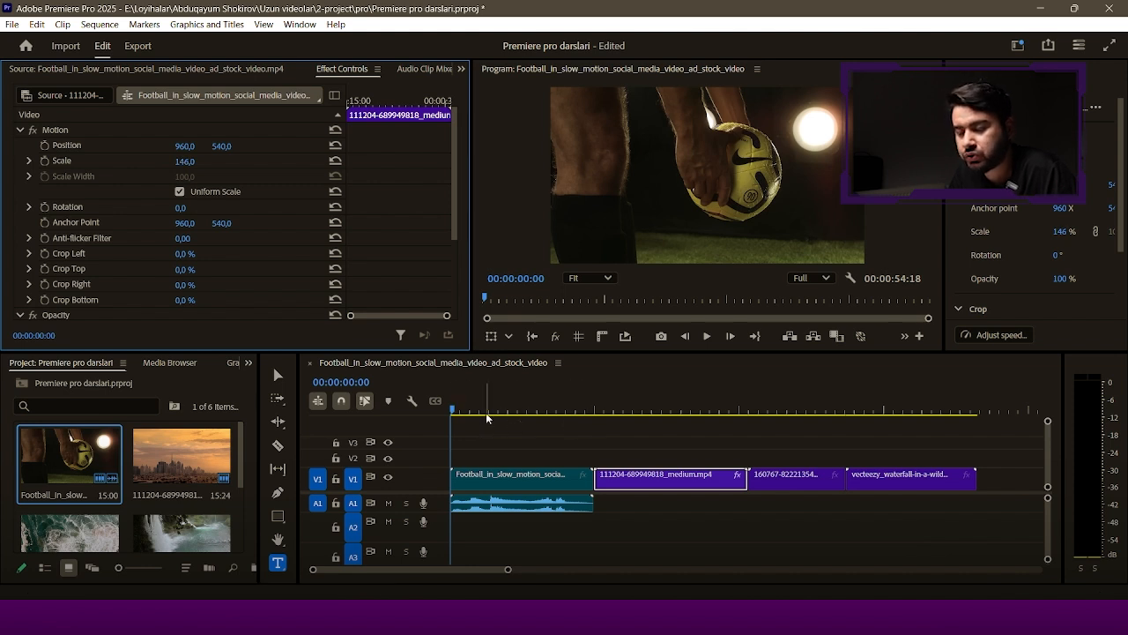
click(639, 406)
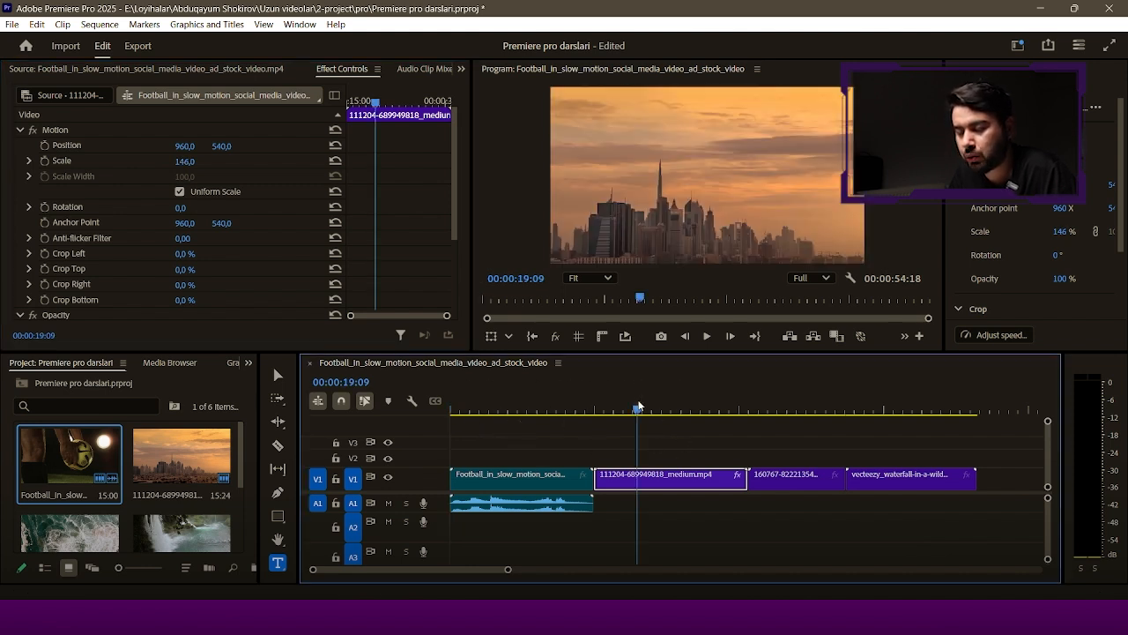
- Try other Scale and Position values on the city skyline clip and reset both parameters to their defaults
drag(195, 163, 339, 148)
click(334, 162)
click(336, 147)
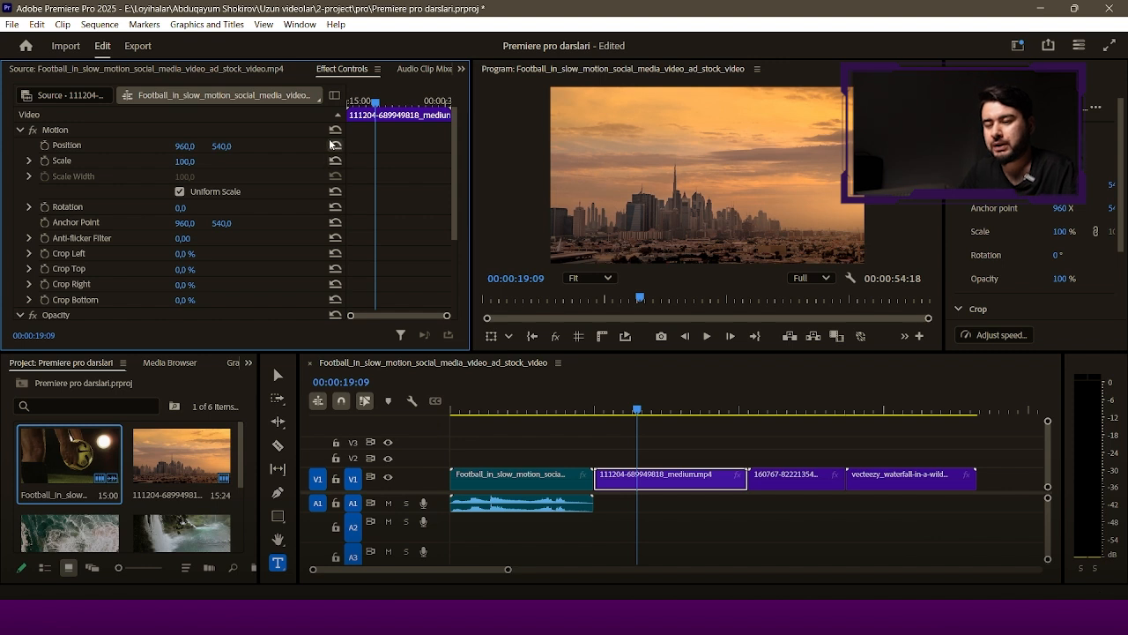
- Widen the Properties panel, try different Transform values on the city clip there, and reset its Transform settings
drag(944, 207, 844, 208)
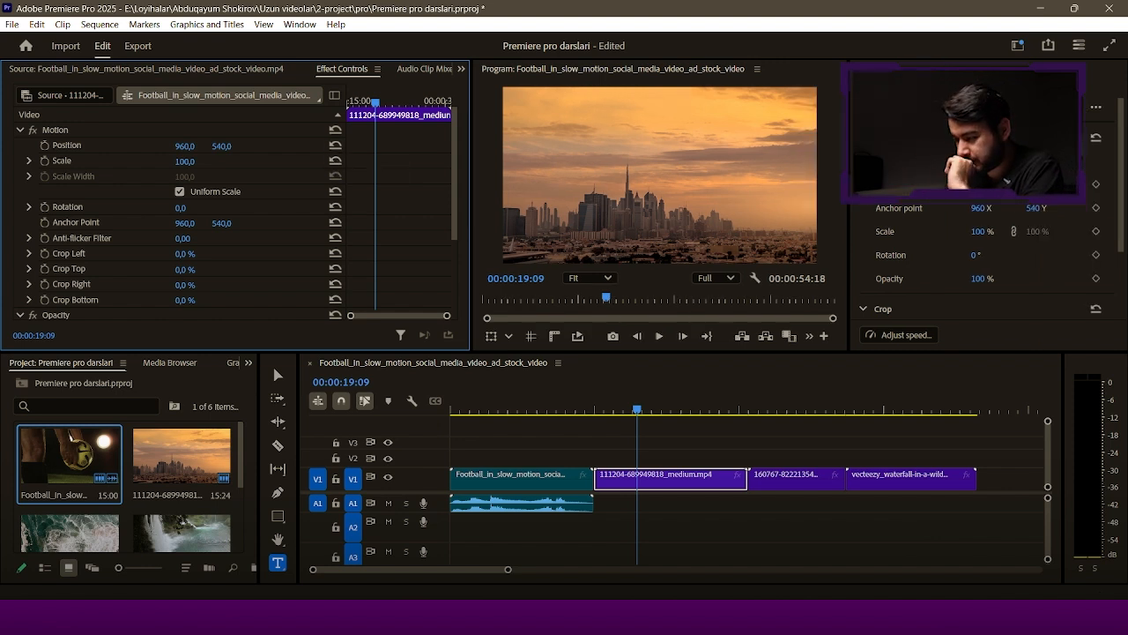
drag(976, 209, 976, 253)
drag(978, 255, 1088, 185)
click(1096, 136)
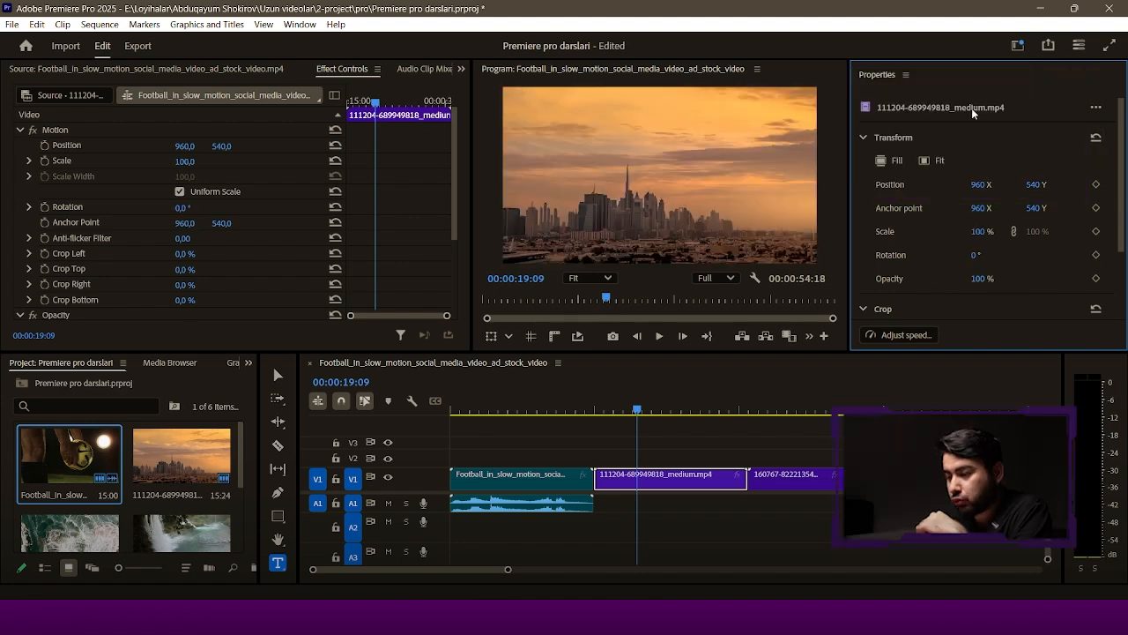
- Collapse the Transform properties and try cropping the edges of the city clip with the Crop properties
click(863, 138)
click(864, 167)
click(864, 167)
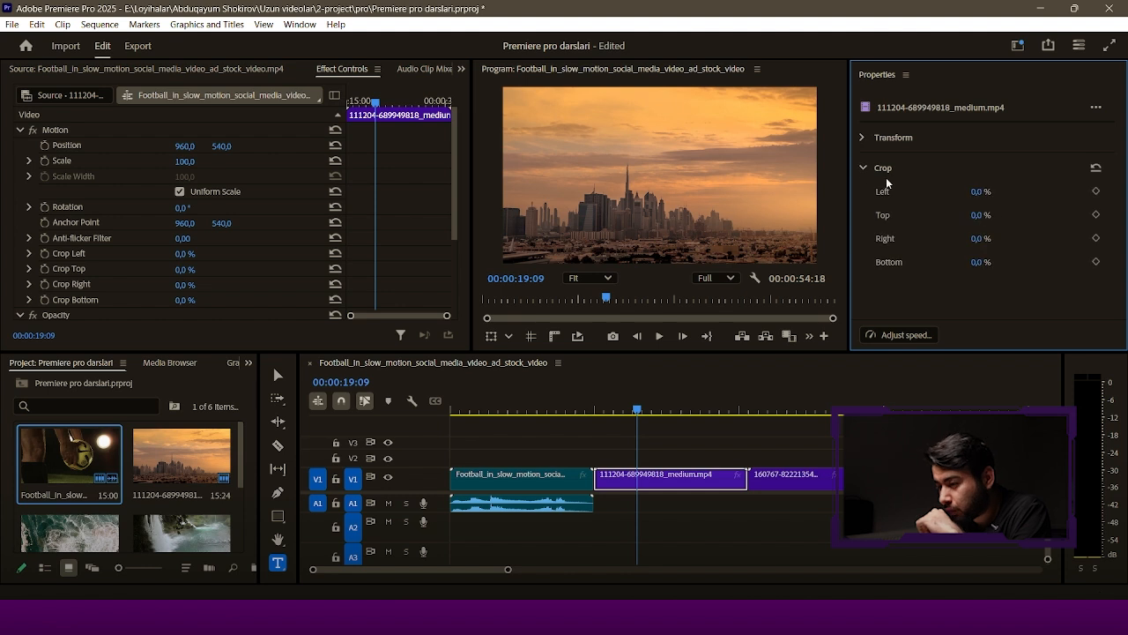
drag(979, 191, 970, 222)
mouse_move(977, 262)
mouse_down()
mouse_move(992, 263)
mouse_move(965, 264)
mouse_up()
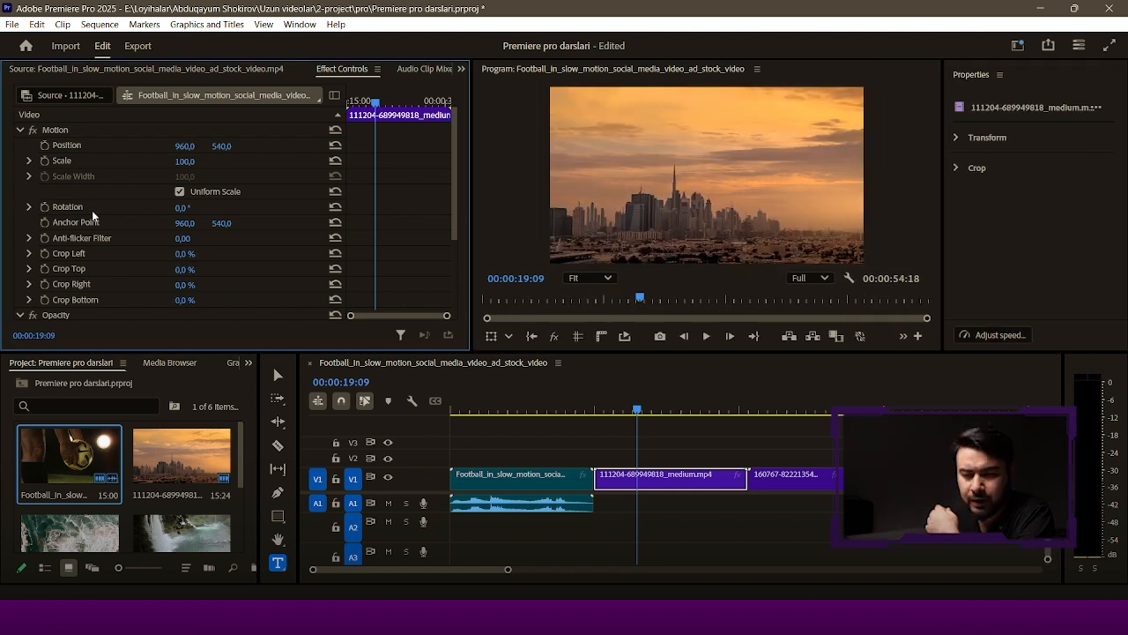
- Try the city clip's Rotation, Crop Top, Anchor Point and Anti-flicker Filter values in Effect Controls
click(68, 209)
mouse_move(187, 212)
mouse_down()
mouse_move(212, 212)
mouse_move(201, 212)
mouse_up()
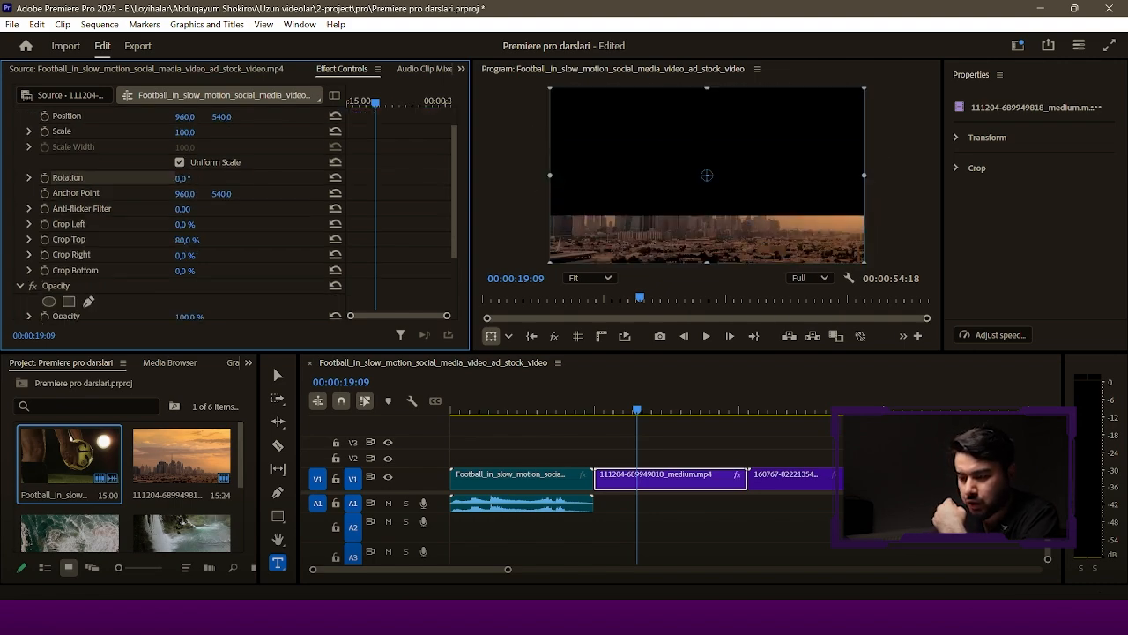
drag(187, 240, 183, 244)
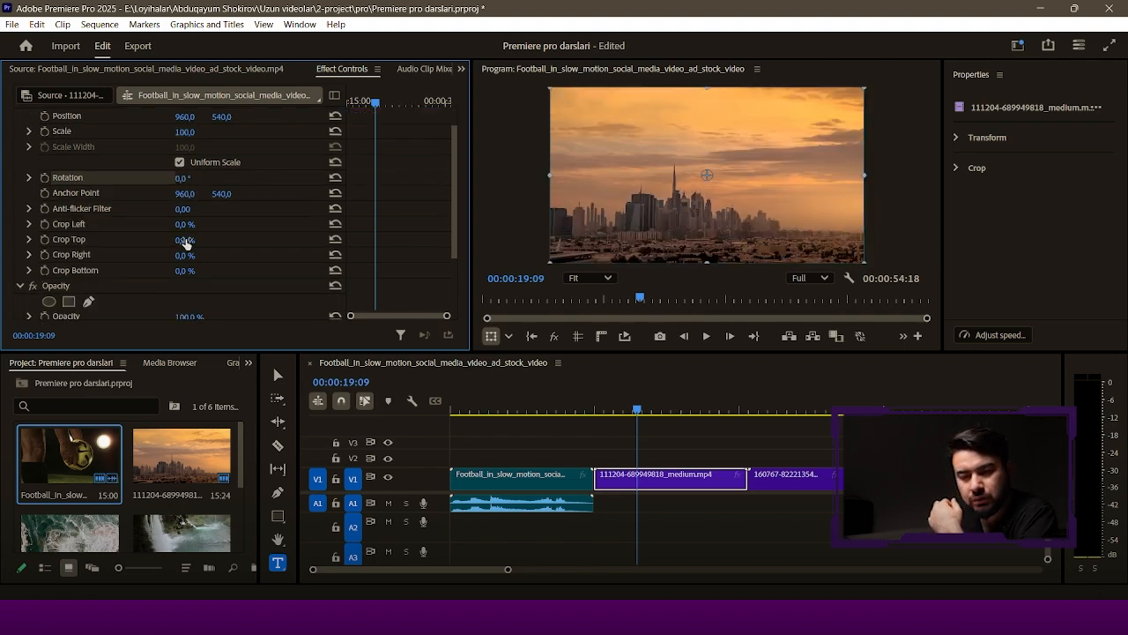
scroll(153, 246, up, 2)
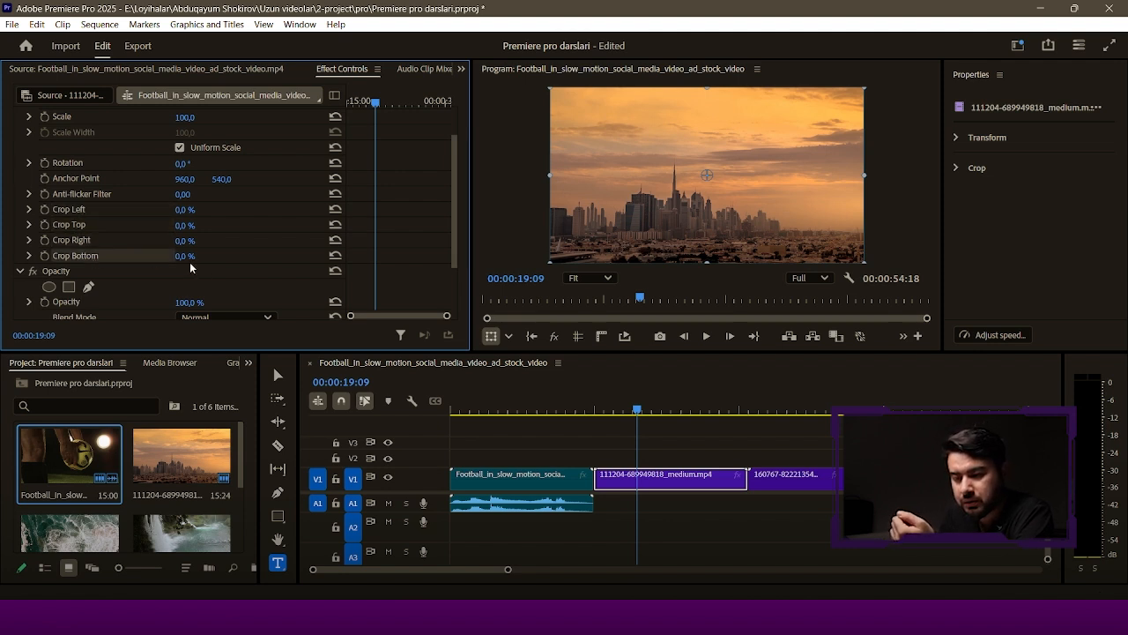
drag(194, 241, 245, 225)
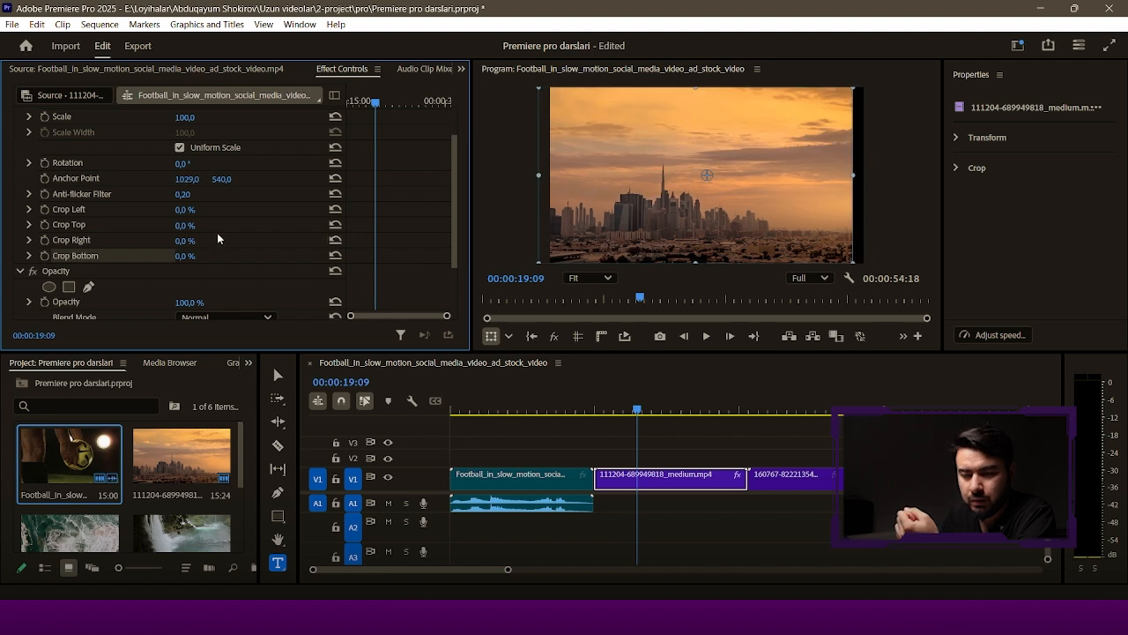
- Try lowering the city clip's Opacity to 0% and masking the clip with a rectangular opacity mask
scroll(79, 198, down, 2)
click(70, 212)
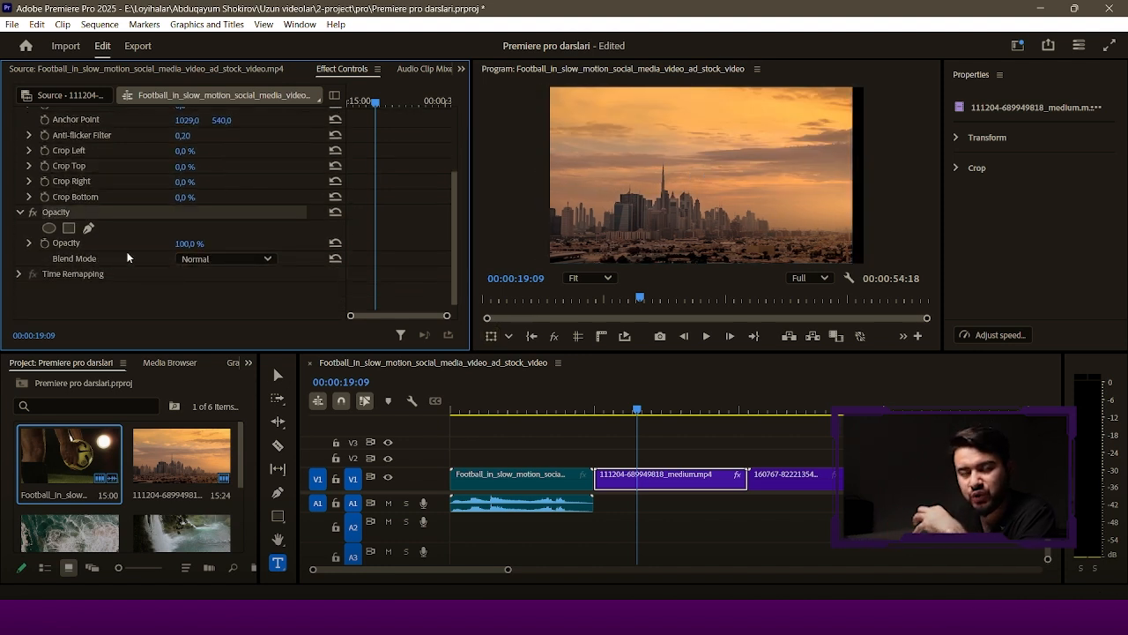
click(70, 243)
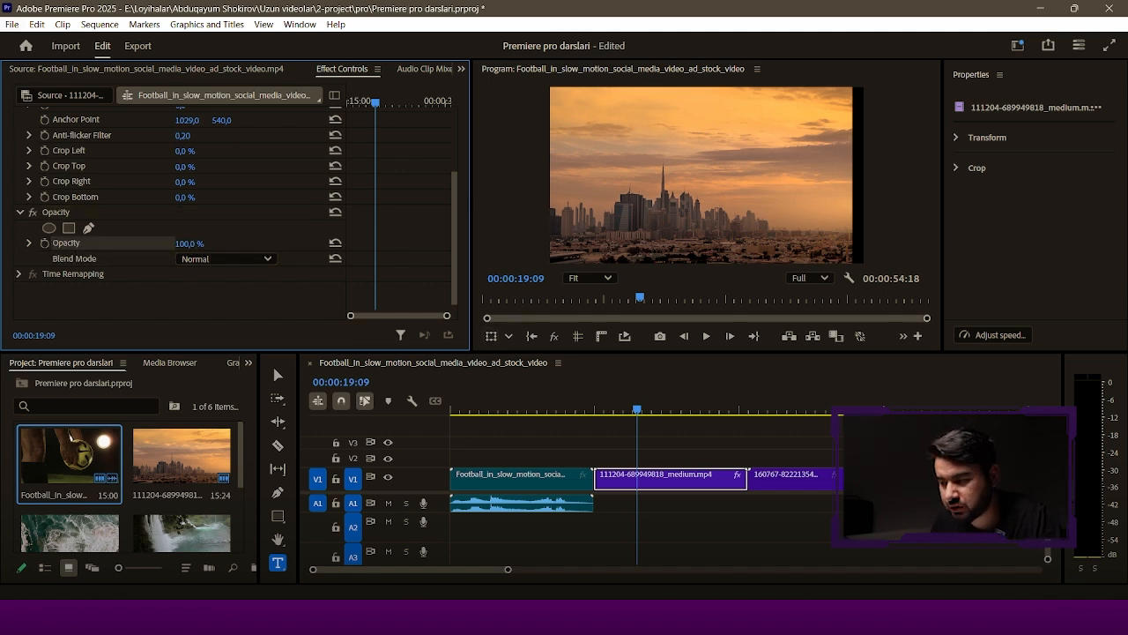
mouse_move(187, 234)
mouse_down()
mouse_move(127, 233)
mouse_move(198, 234)
mouse_up()
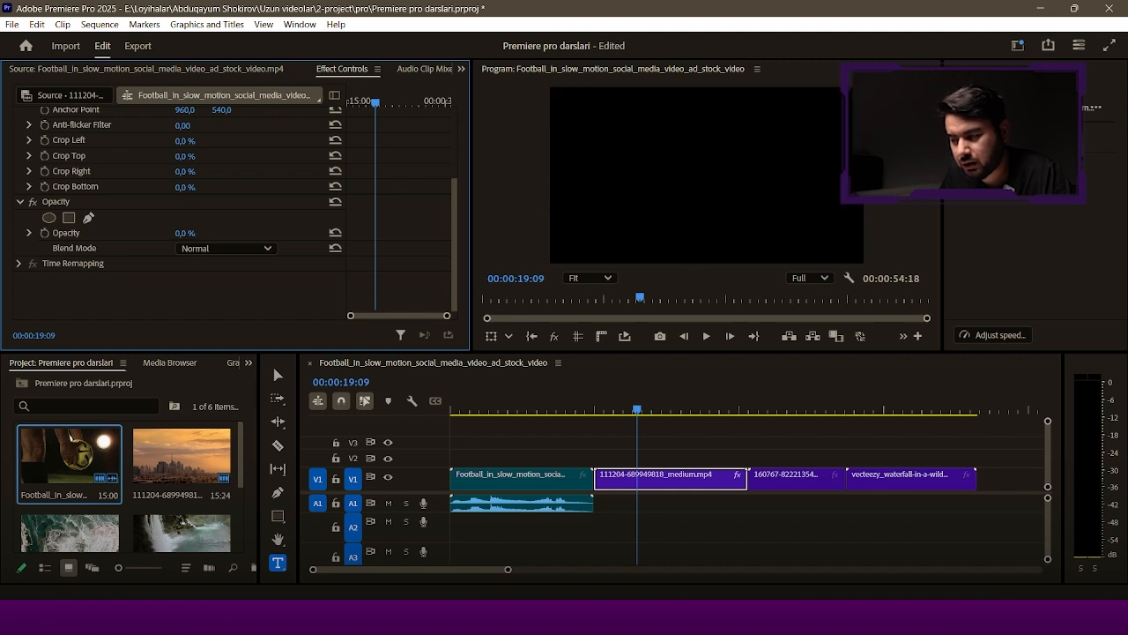
click(216, 249)
click(198, 222)
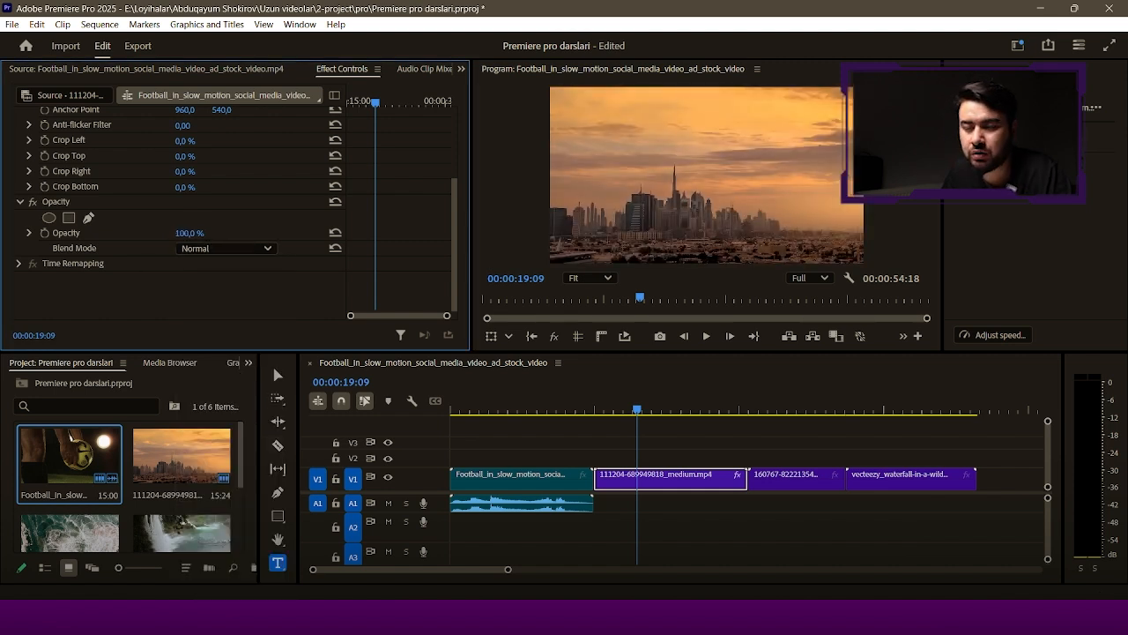
click(69, 218)
drag(747, 202, 661, 201)
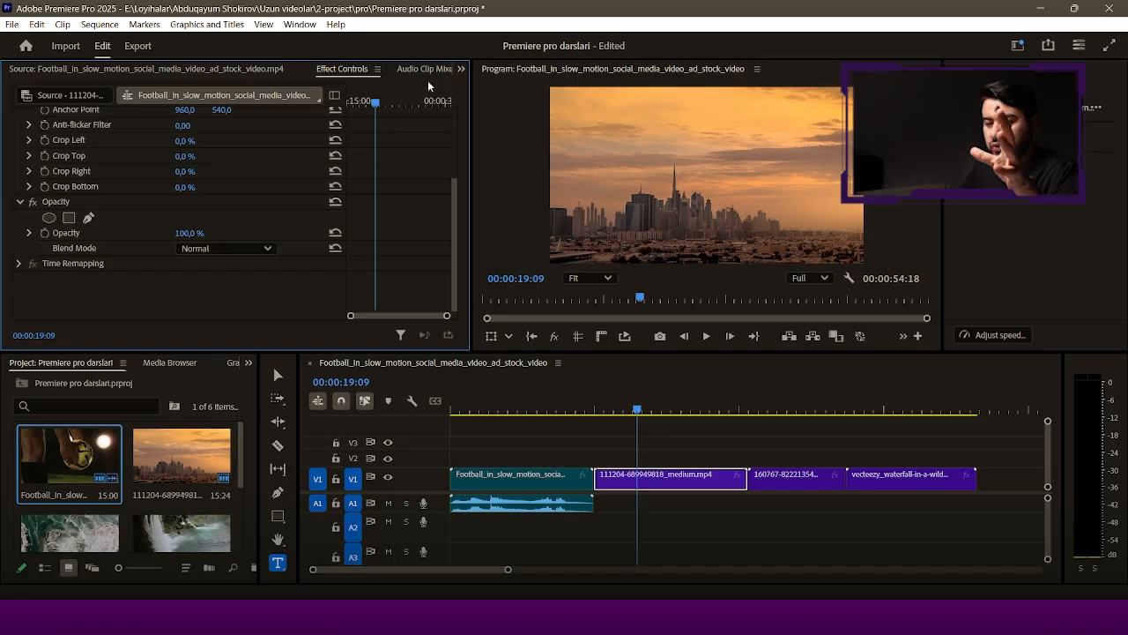
- Examine the Audio Clip Mixer alongside the sequence's audio tracks, and view the Metadata of the city clip
click(425, 70)
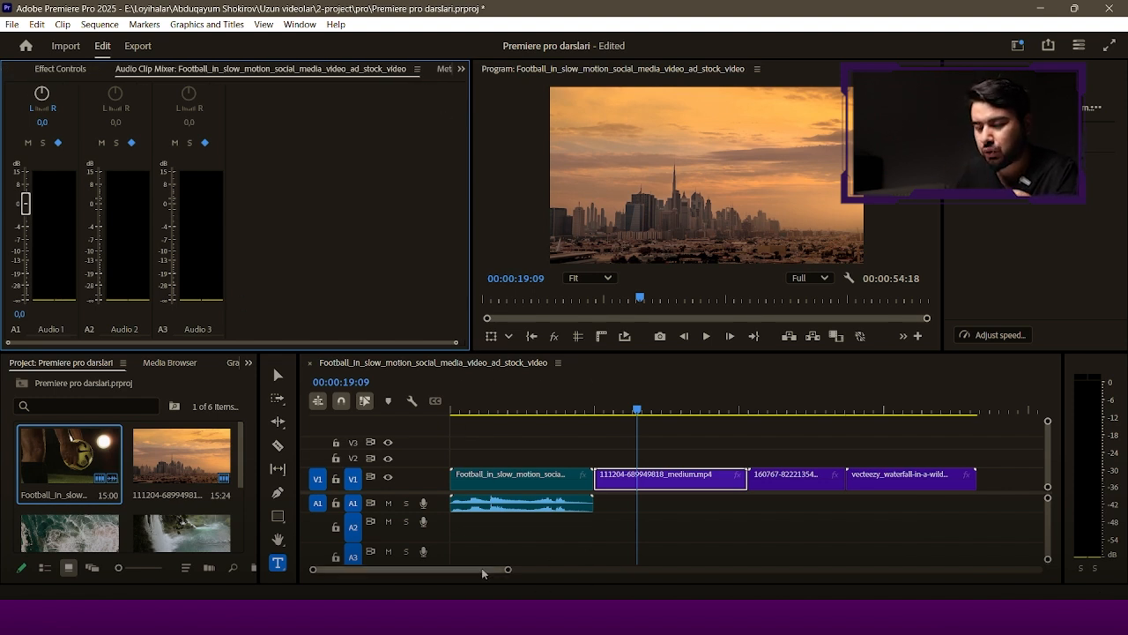
click(438, 522)
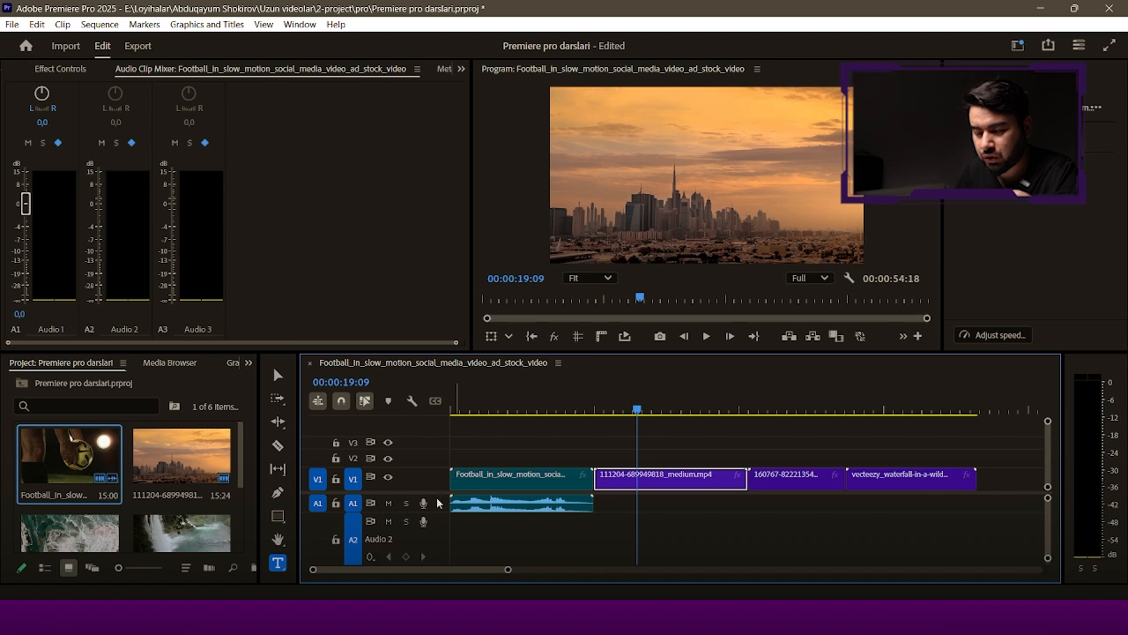
scroll(438, 496, down, 2)
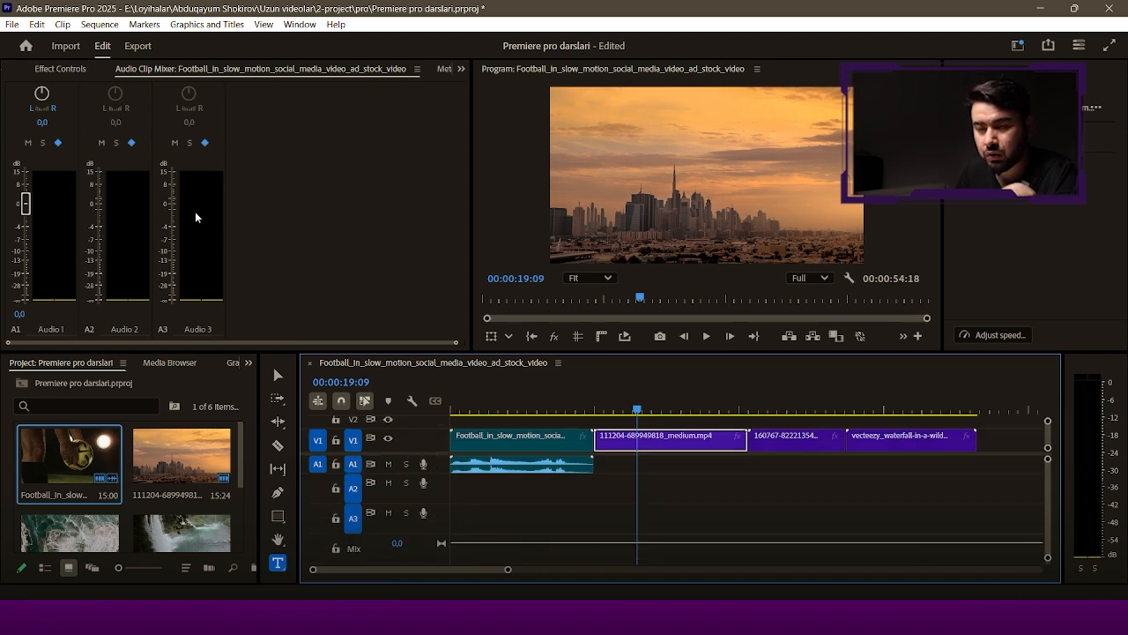
scroll(419, 447, up, 1)
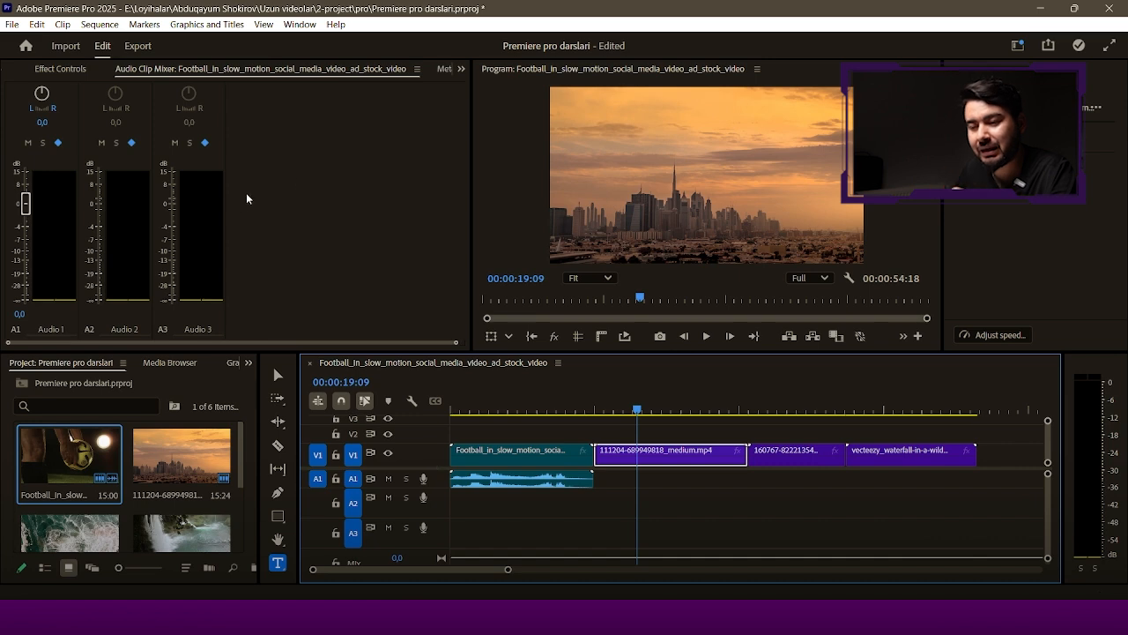
click(461, 68)
click(520, 93)
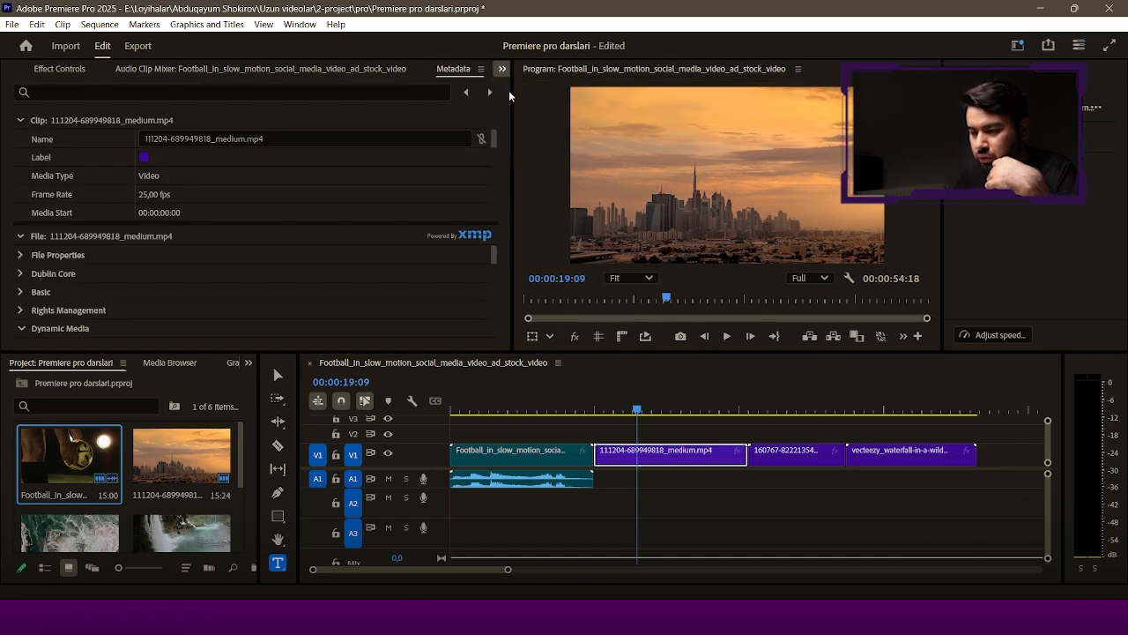
- Give the timeline area more height and widen the Project panel group with the Media Browser showing
drag(338, 351, 338, 276)
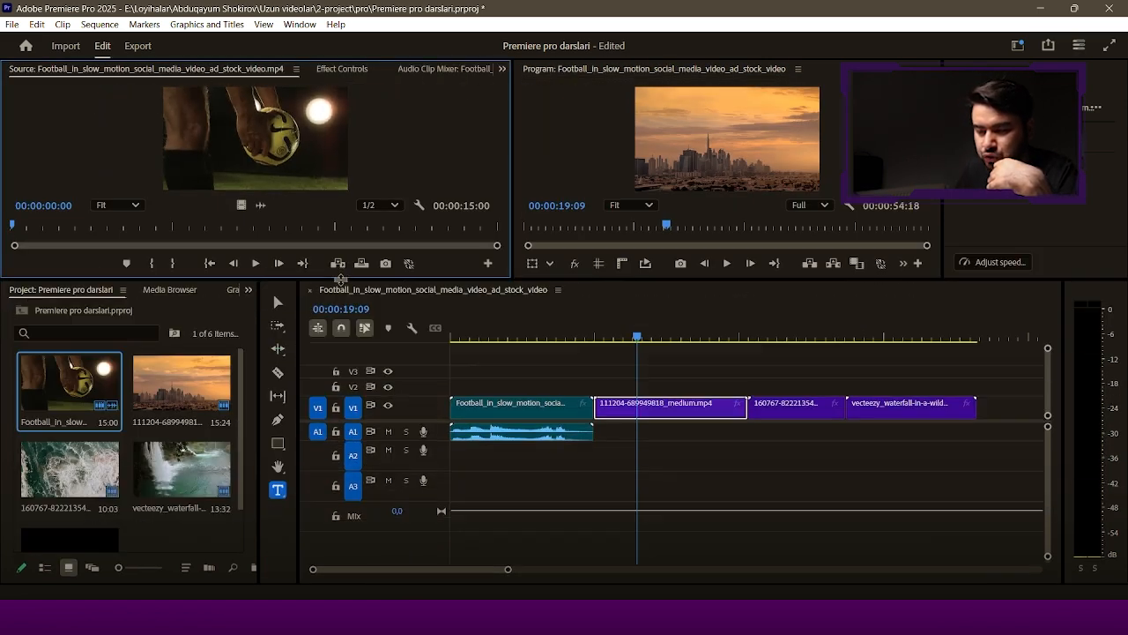
click(172, 291)
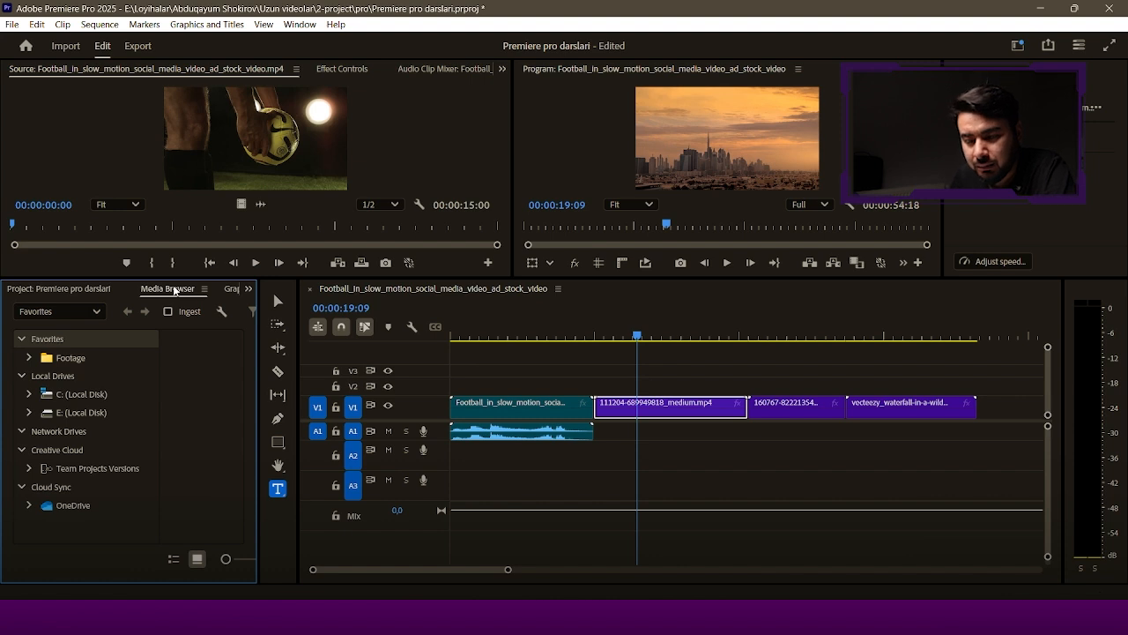
drag(258, 300, 358, 303)
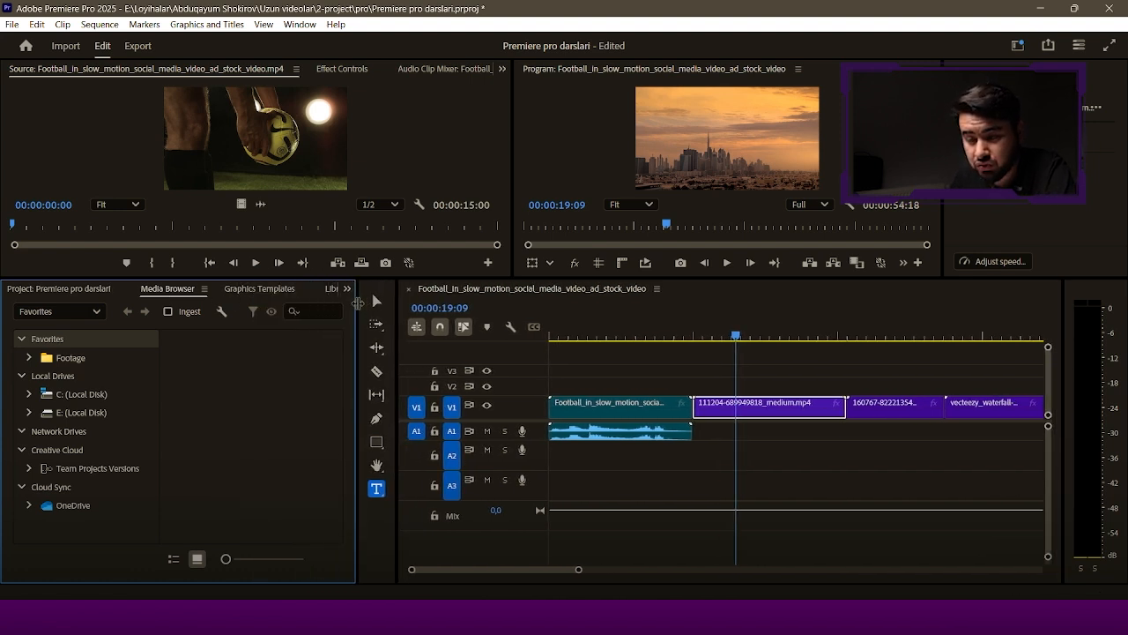
- Add the boxed "Your Title Here" template from Graphics Templates to V3 at the start of the sequence
click(254, 290)
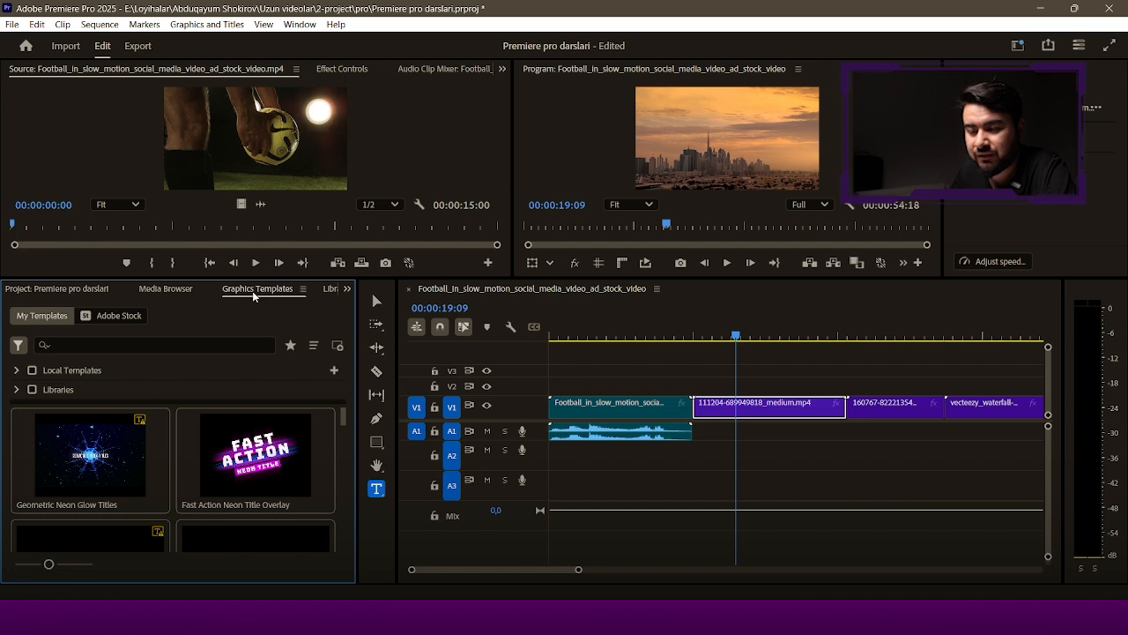
drag(344, 421, 359, 393)
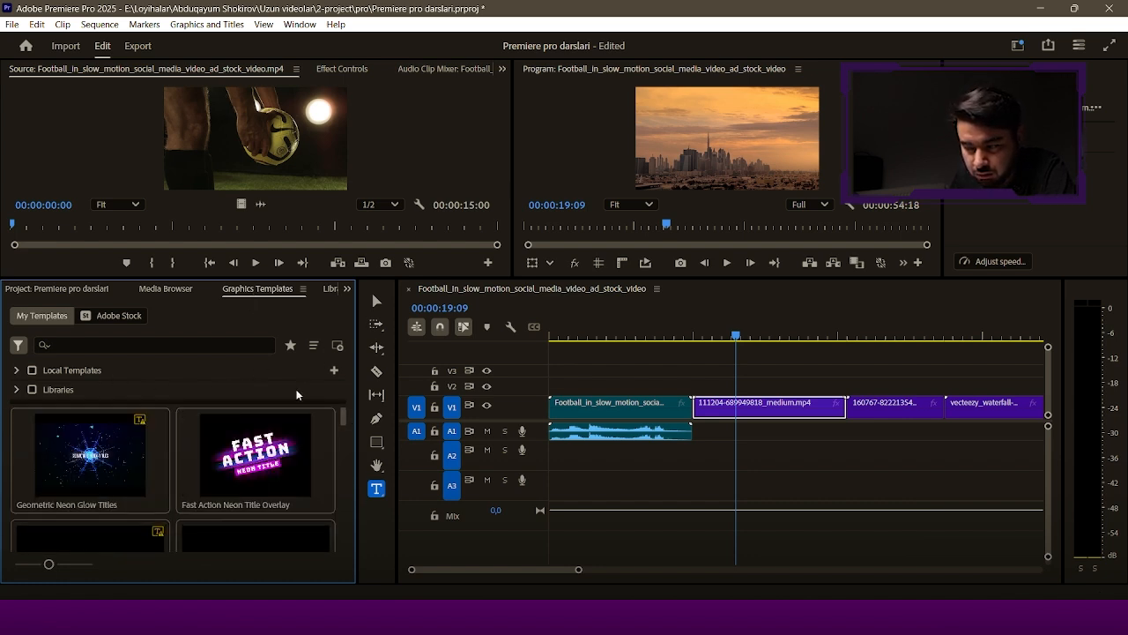
drag(356, 424, 333, 436)
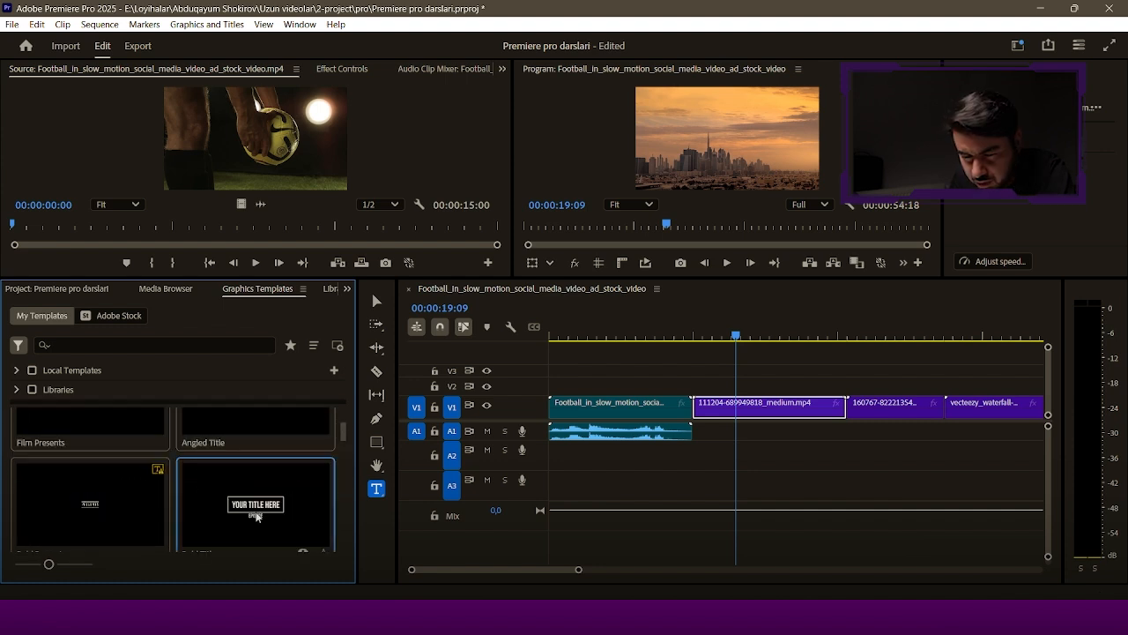
drag(223, 512, 556, 380)
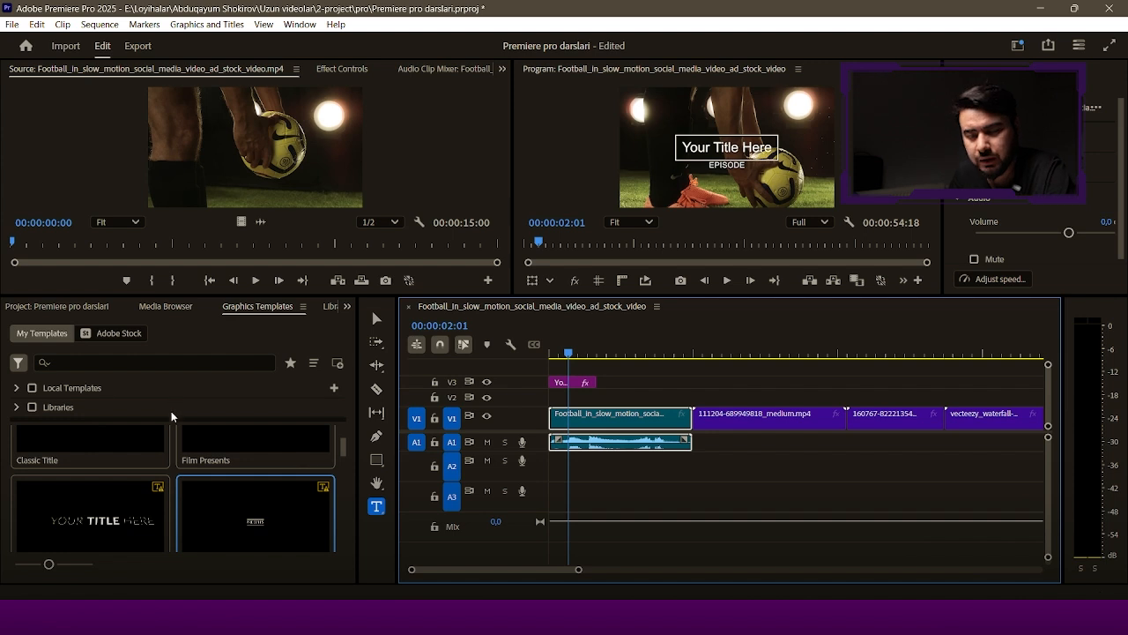
- View the Adobe Stock graphics templates, return to My Templates, and open the Libraries panel
scroll(173, 451, up, 2)
click(114, 335)
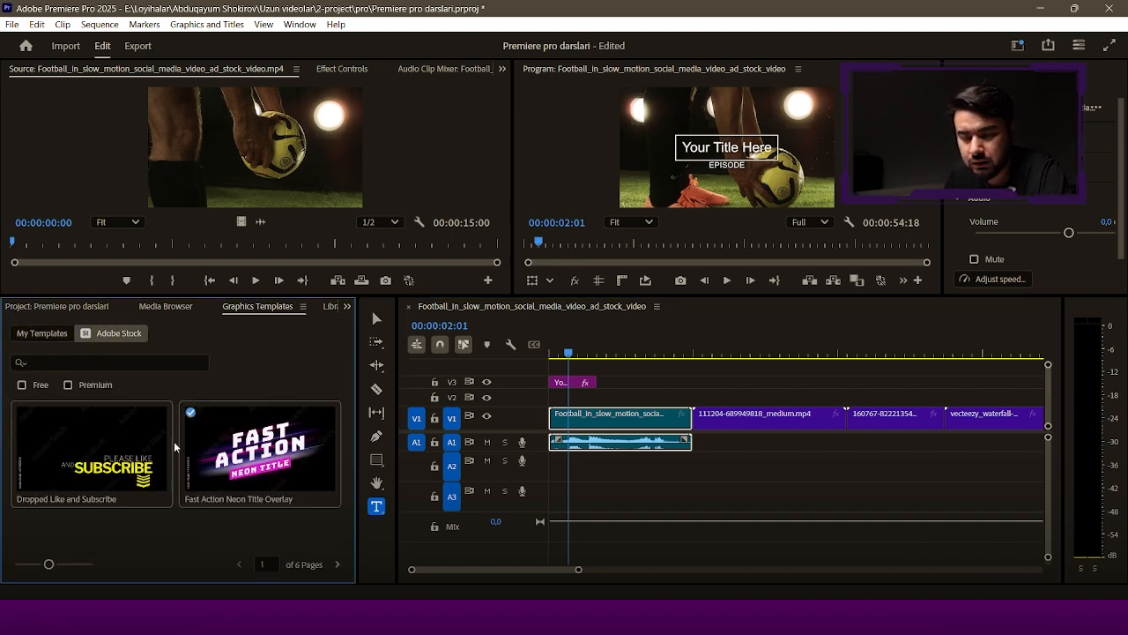
click(33, 342)
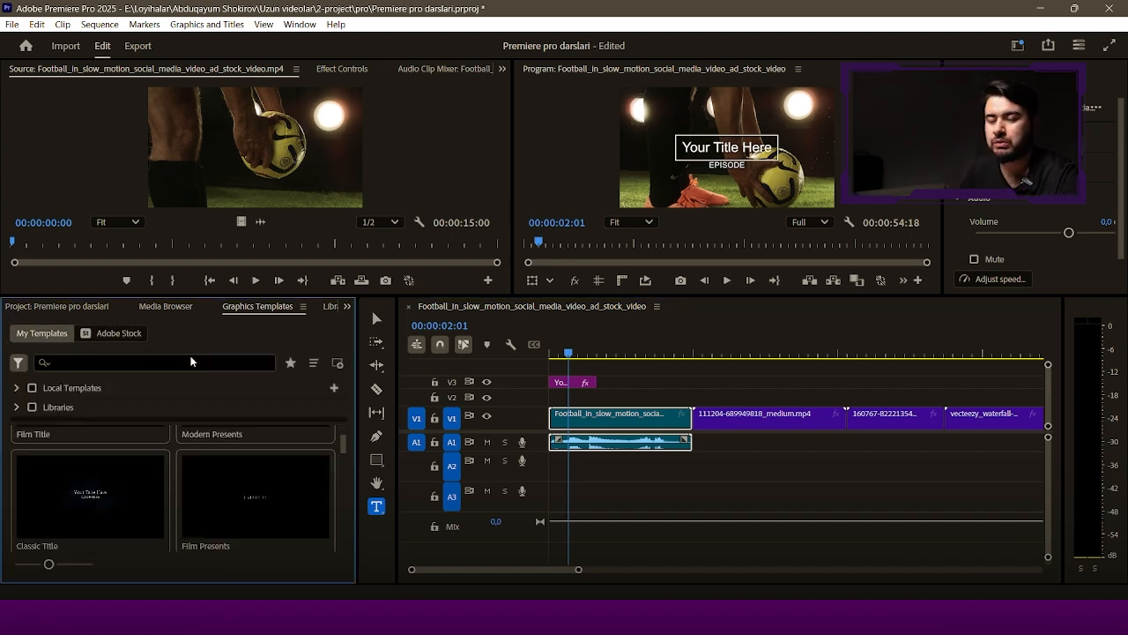
click(328, 307)
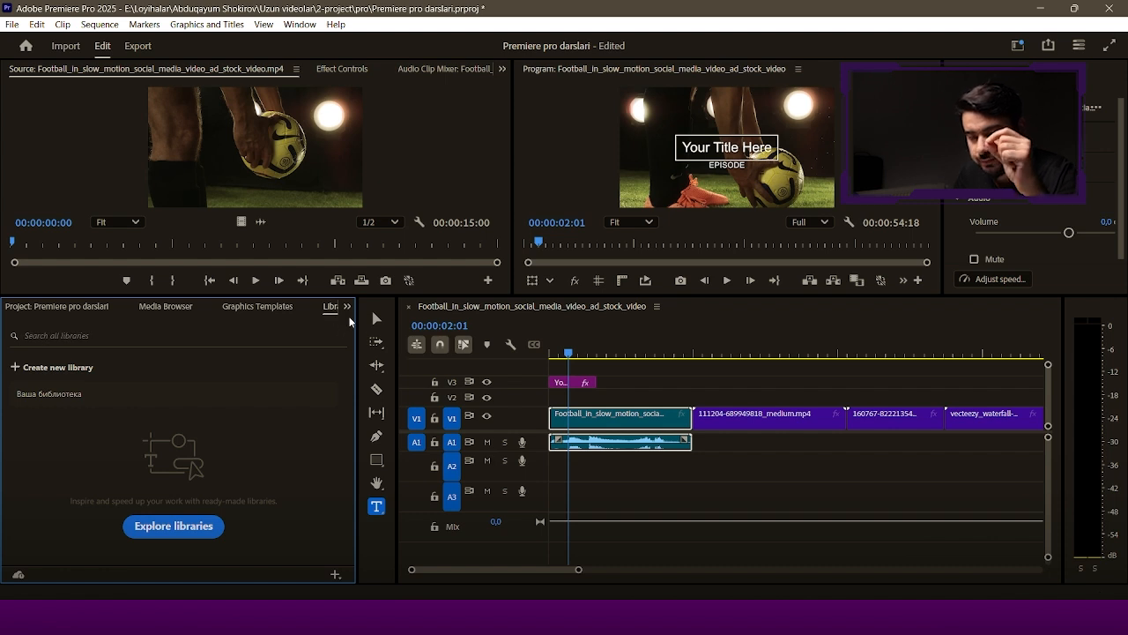
- Close the Media Browser, Graphics Templates, Libraries and Info panels grouped with the Project panel
click(348, 307)
click(359, 342)
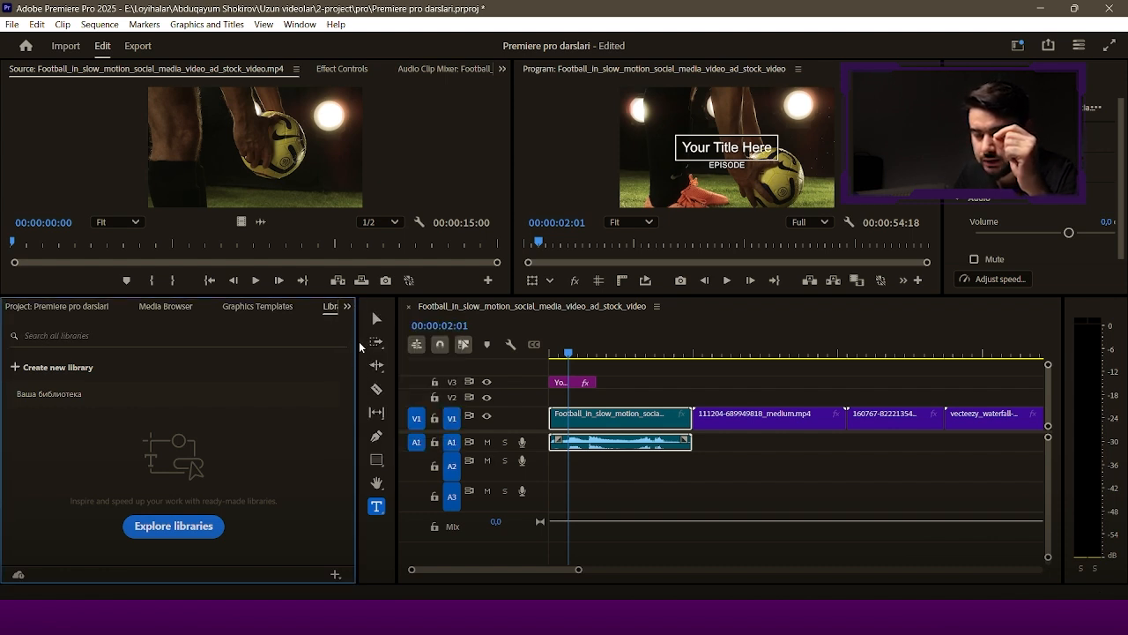
right_click(176, 307)
click(180, 315)
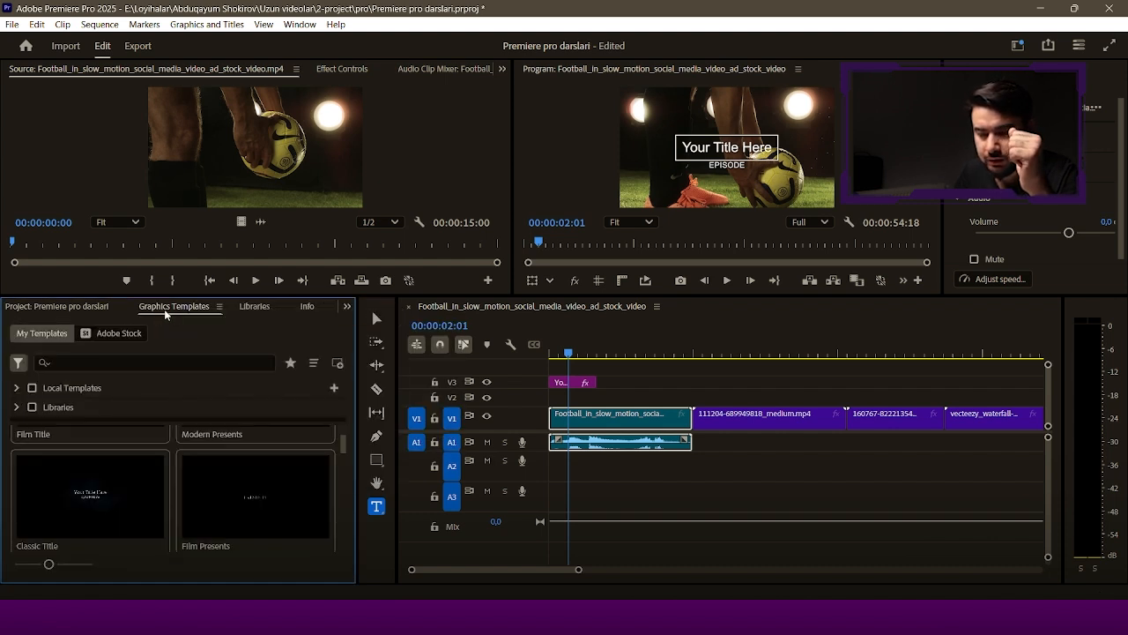
right_click(165, 308)
click(180, 318)
right_click(155, 308)
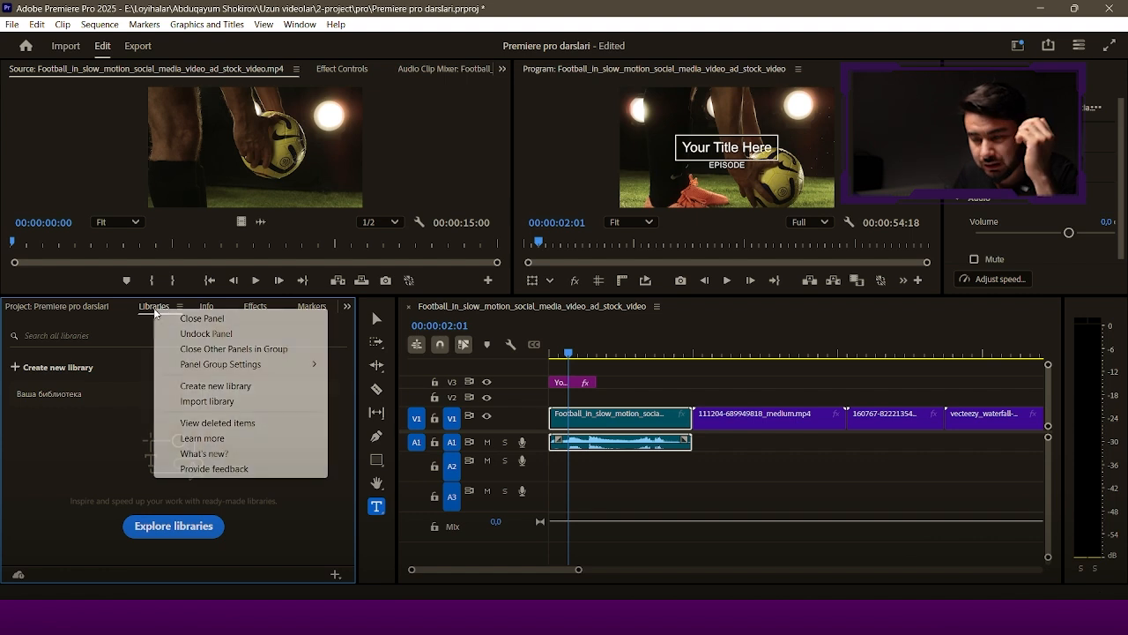
click(163, 317)
right_click(151, 308)
click(159, 318)
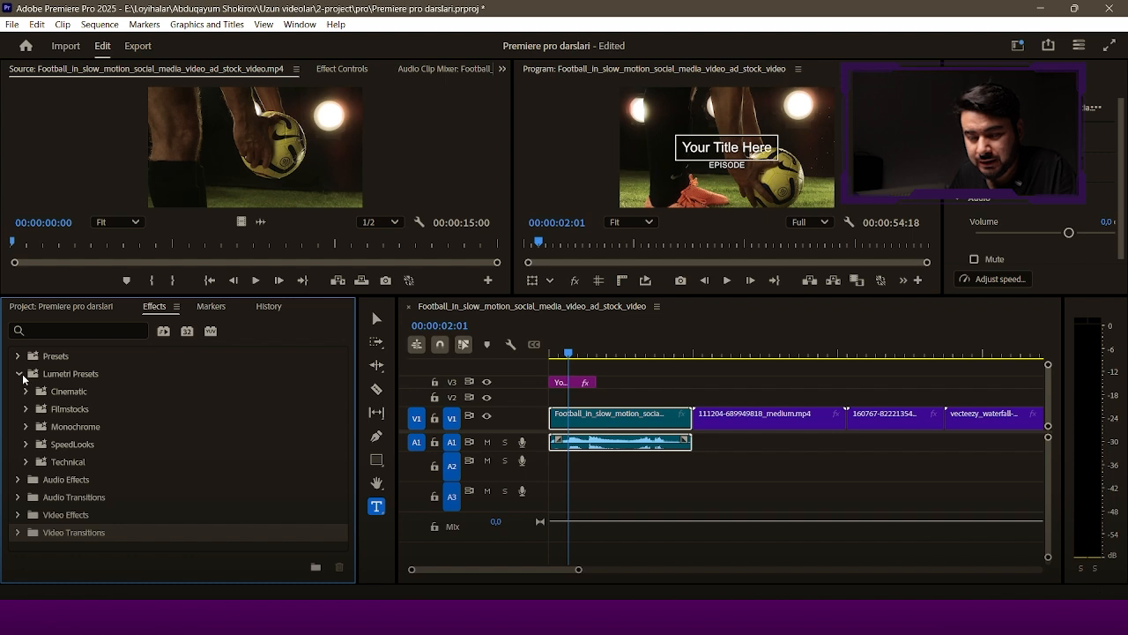
- Apply the Studio Reverb audio effect to the football clip's audio on A1
click(21, 376)
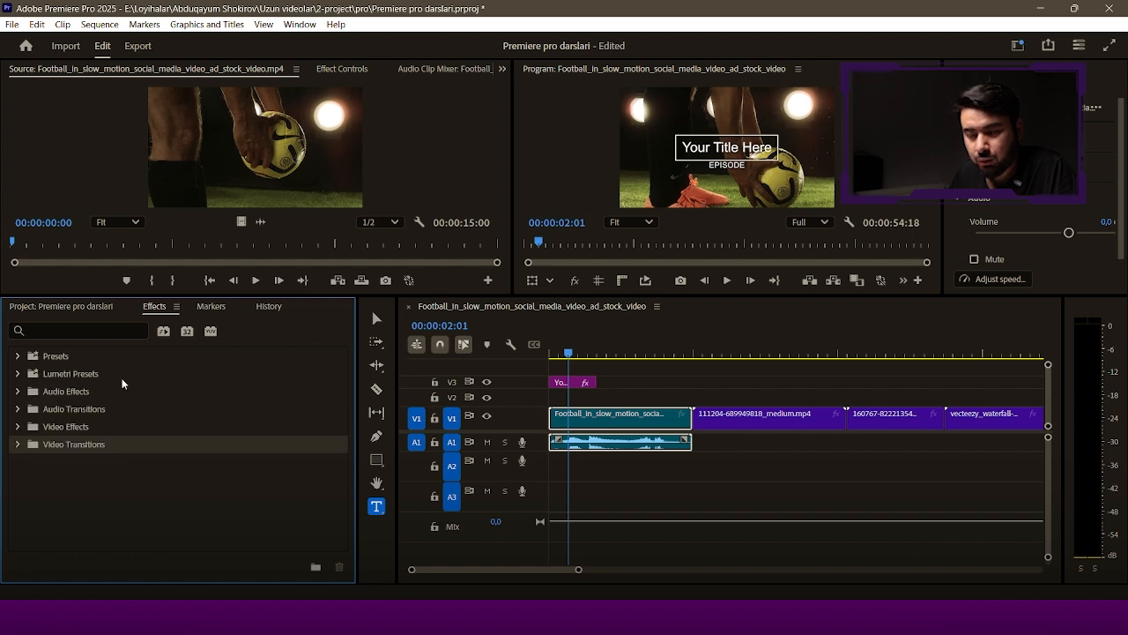
click(19, 392)
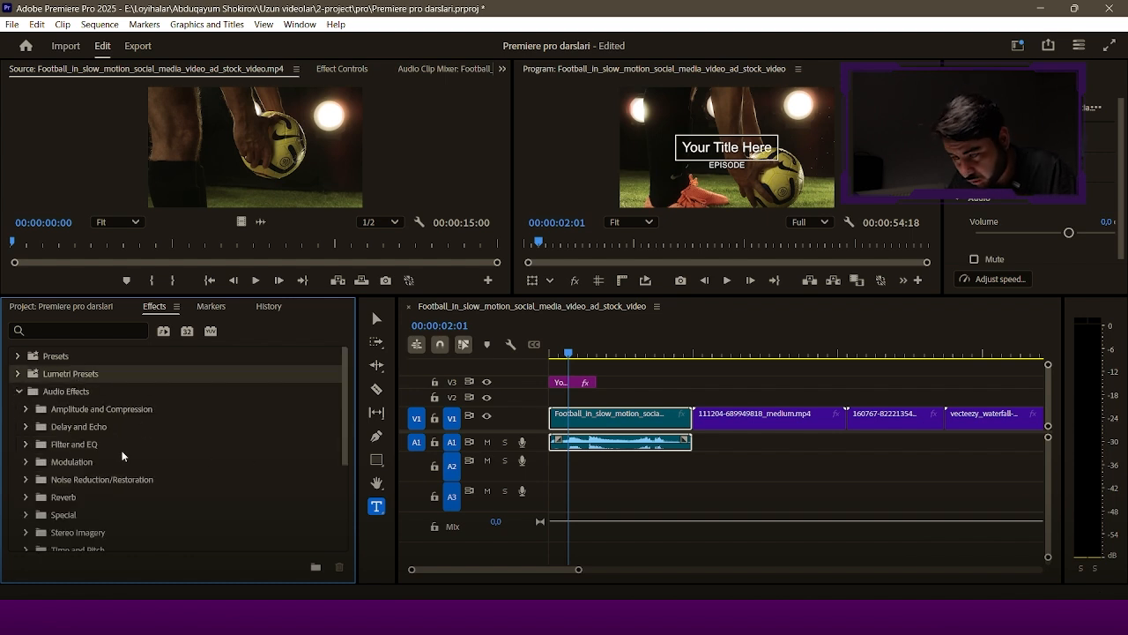
scroll(56, 447, down, 3)
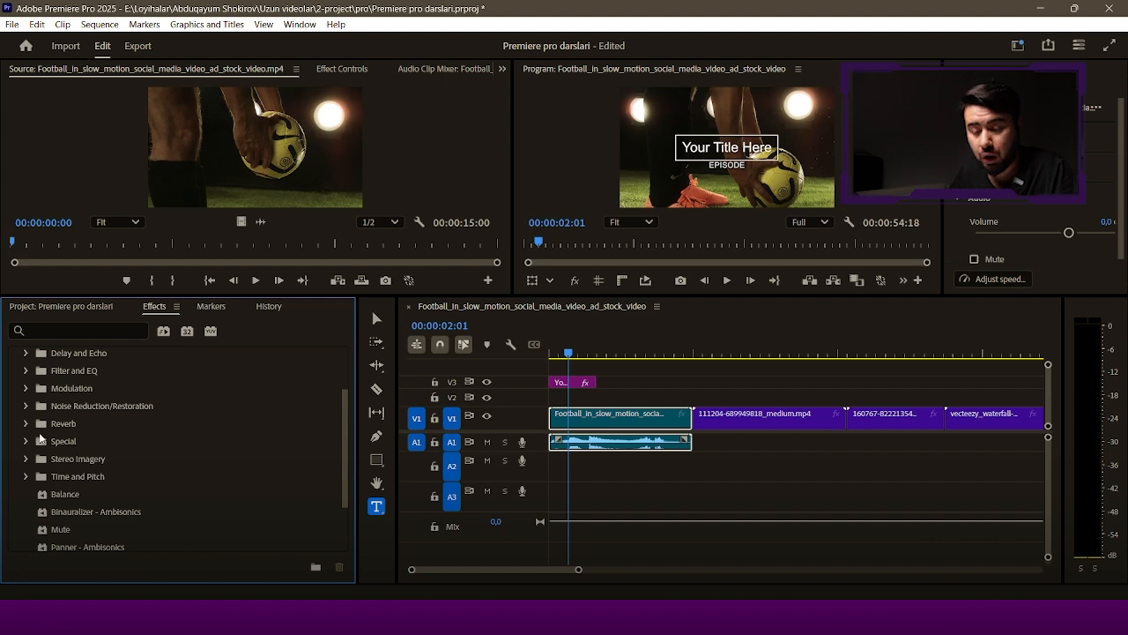
click(27, 423)
scroll(41, 431, down, 3)
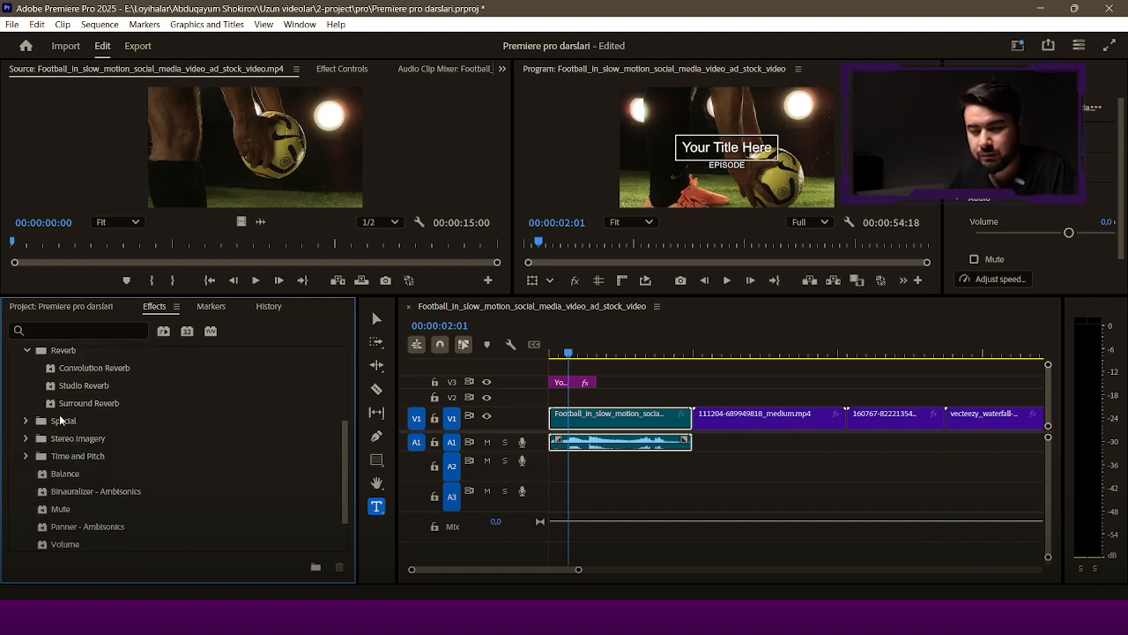
scroll(51, 414, up, 1)
drag(50, 420, 571, 438)
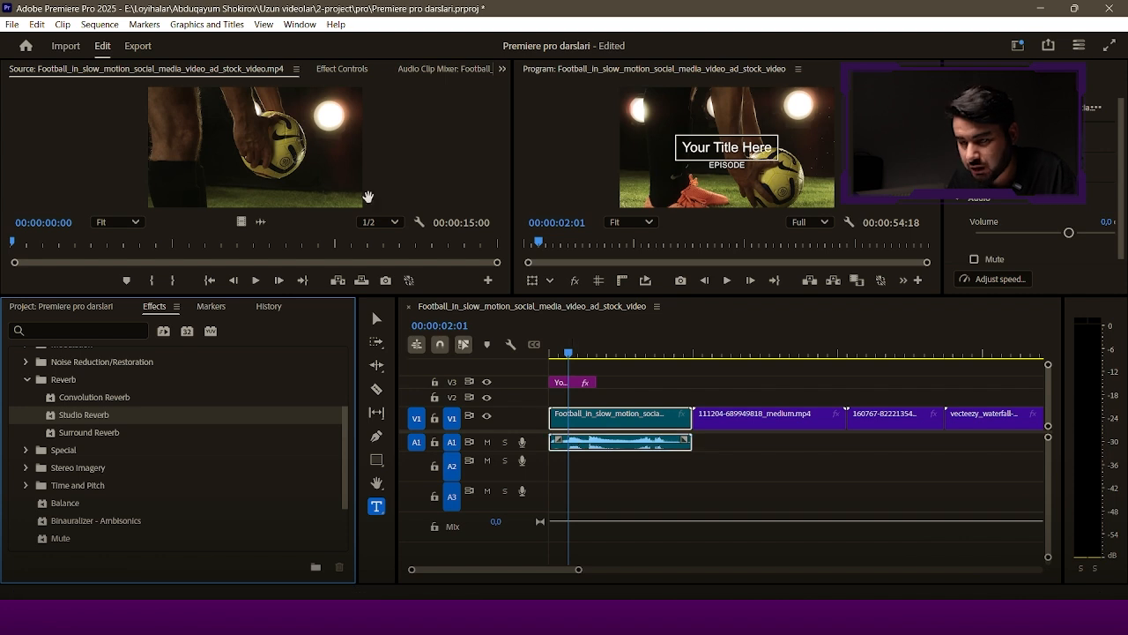
- Set the football clip's Studio Reverb to the Vocal Reverb (medium) preset in its custom setup
click(343, 69)
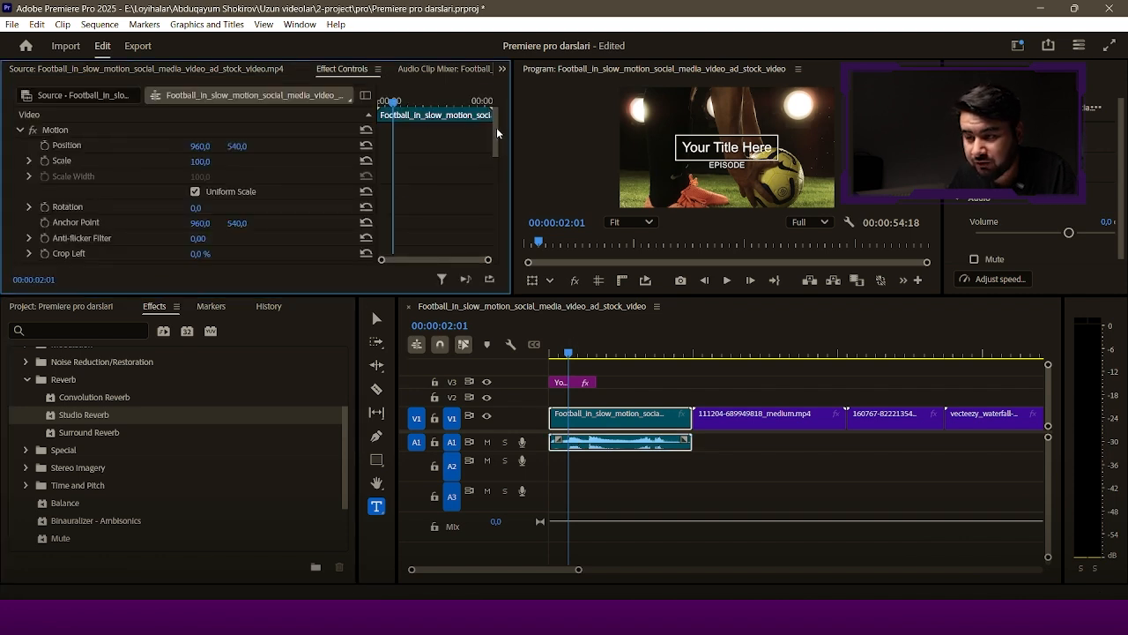
drag(496, 127, 499, 221)
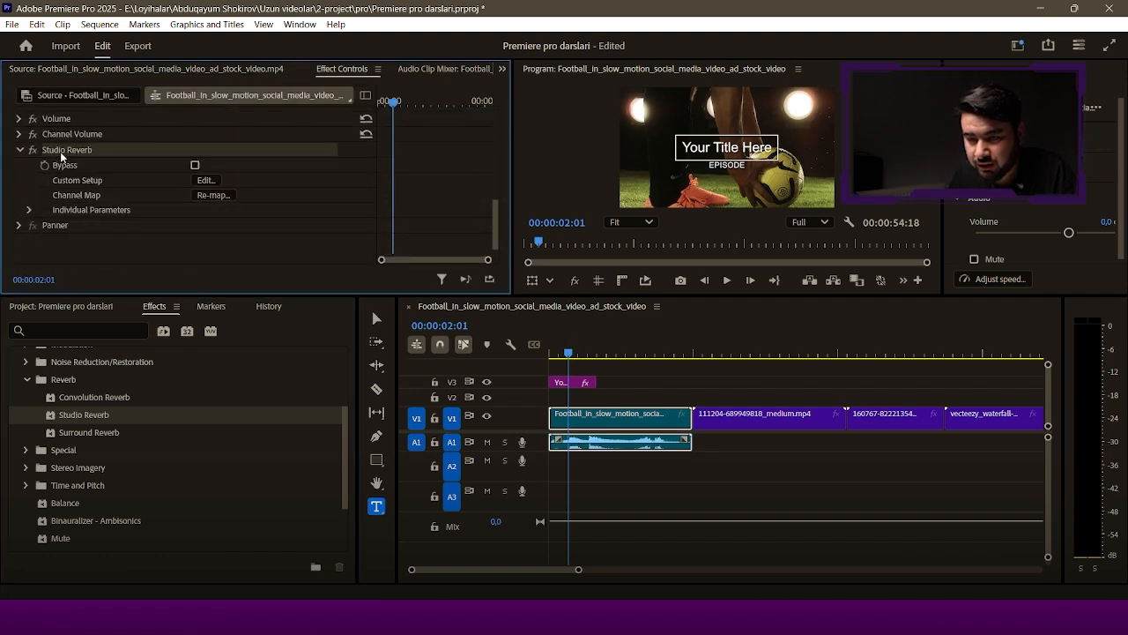
click(207, 180)
click(569, 135)
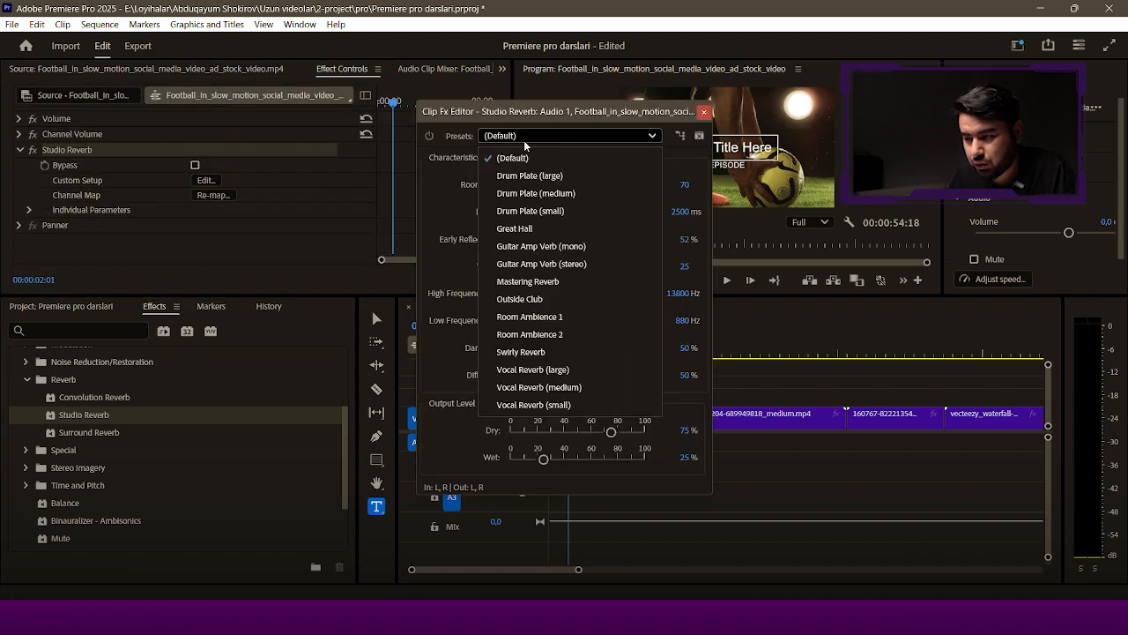
click(552, 387)
click(704, 112)
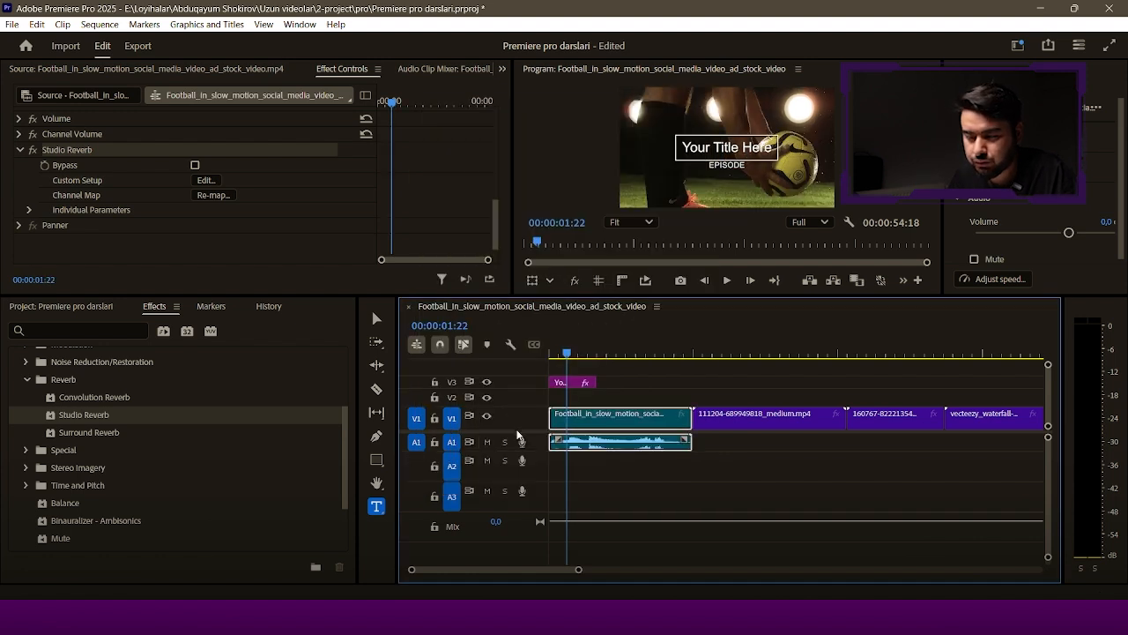
- Delete the Studio Reverb effect from the football clip
scroll(519, 436, up, 1)
click(82, 150)
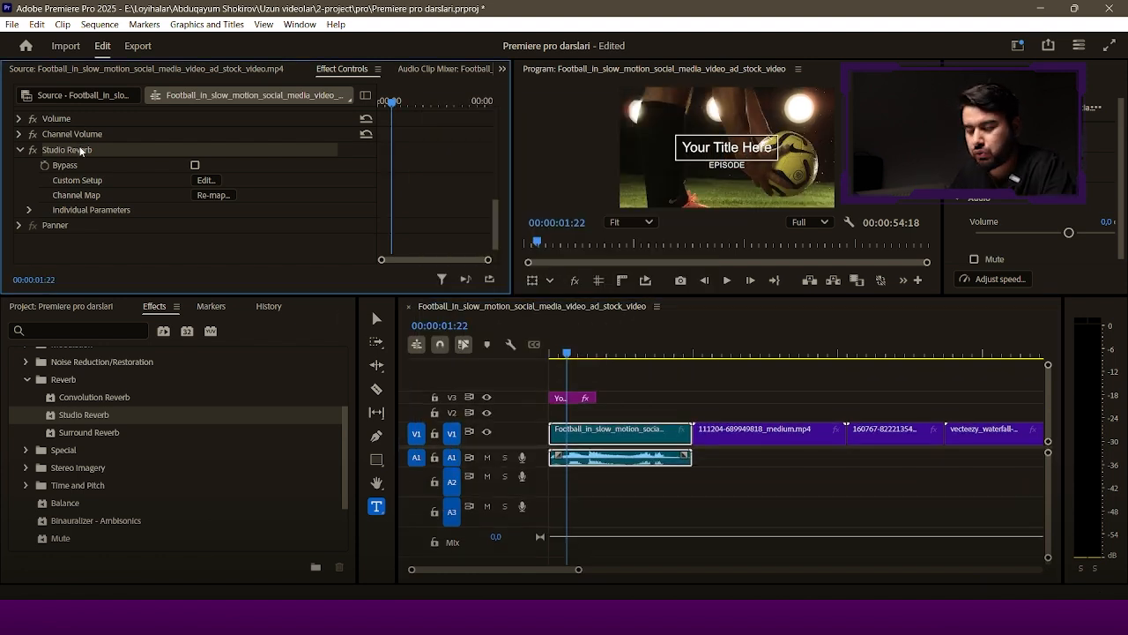
key(Delete)
- Add the Dip to Black dissolve at the cut between the football and city clips, accepting repeated frames
click(26, 381)
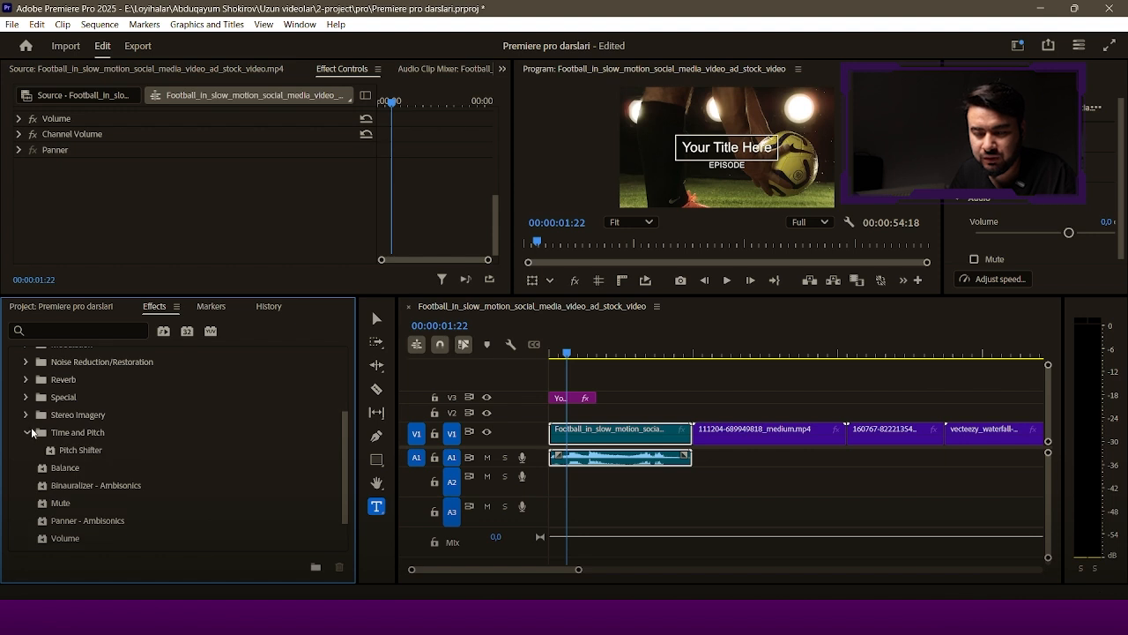
scroll(37, 438, down, 1)
click(16, 544)
scroll(61, 426, down, 3)
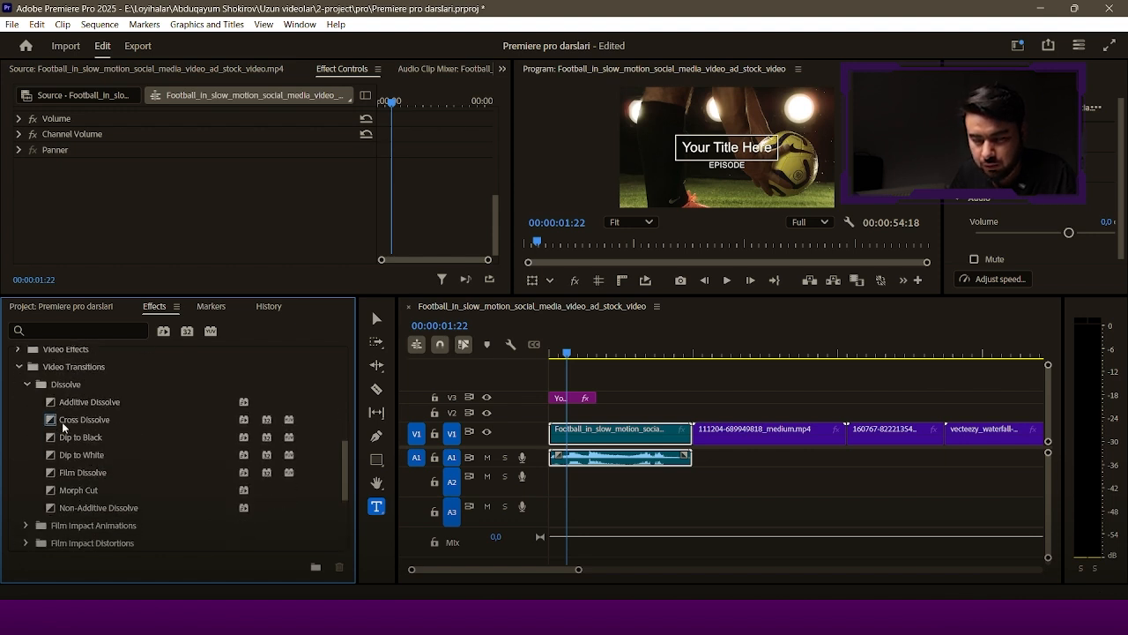
drag(69, 441, 694, 436)
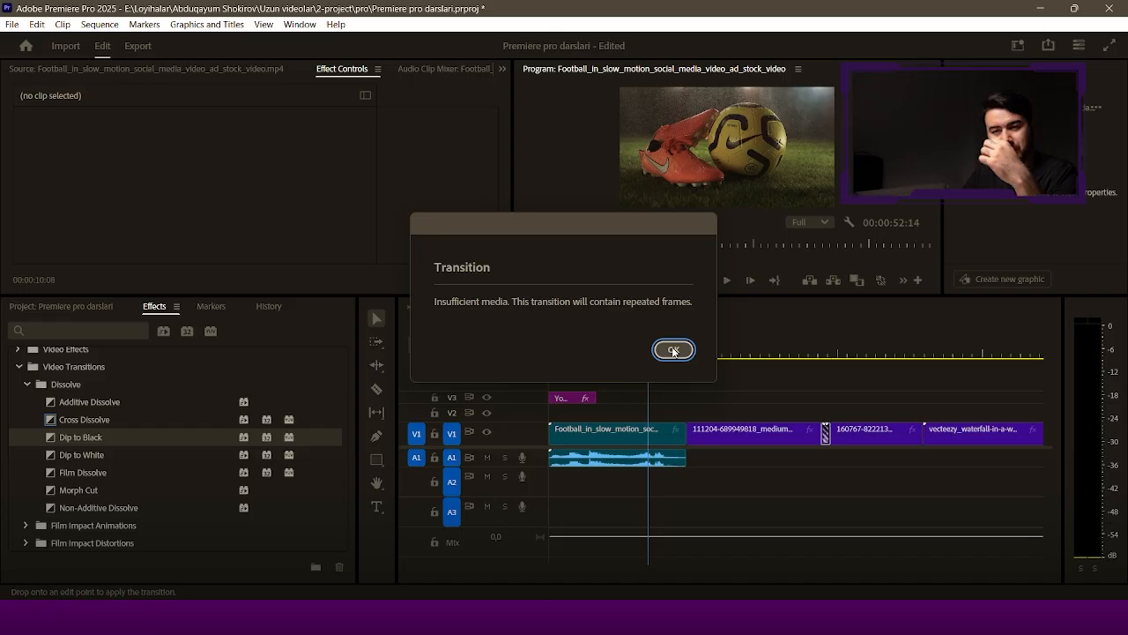
click(673, 349)
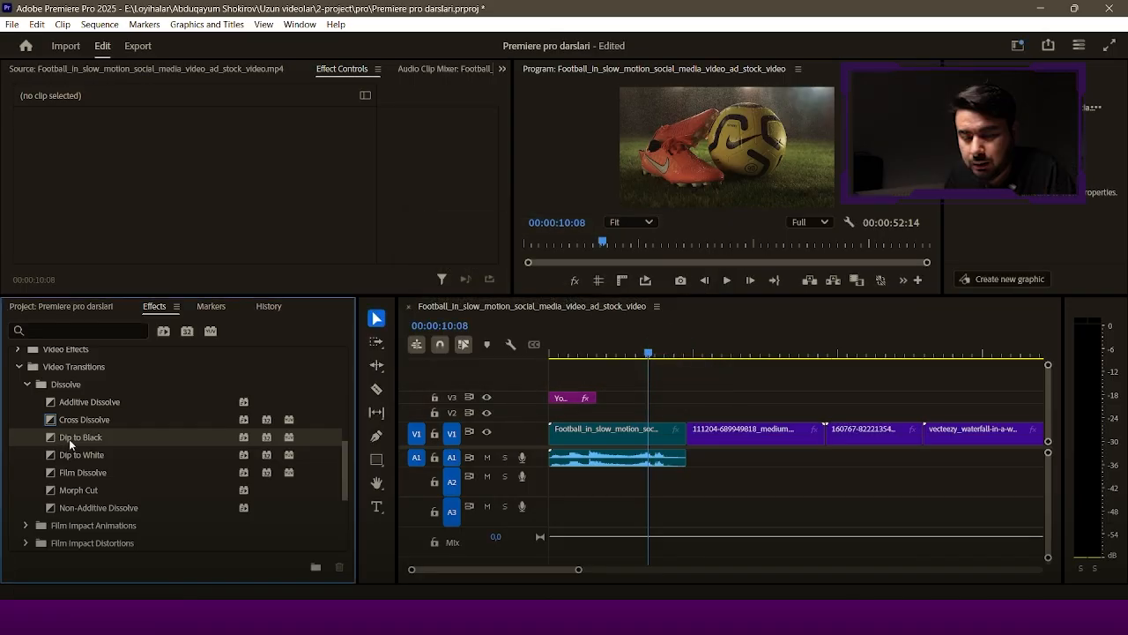
- Play the sequence through the Dip to Black transition between the football and city clips
click(657, 345)
key(equal)
key(equal)
key(equal)
click(892, 354)
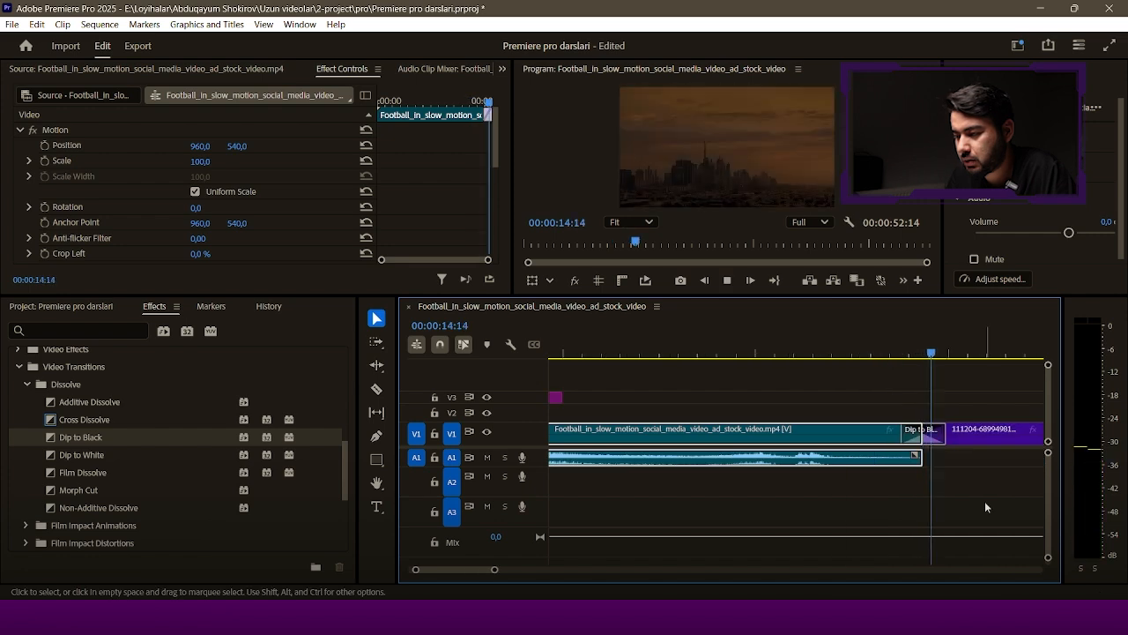
key(space)
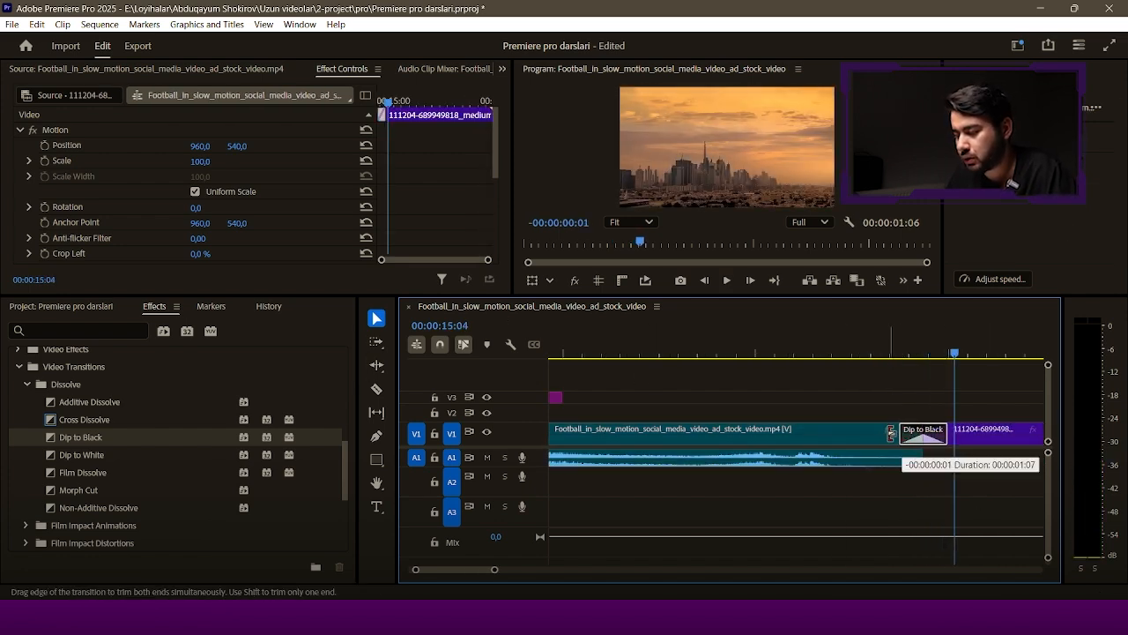
- Shorten the Dip to Black transition by trimming its edge on the city clip
click(928, 380)
click(882, 351)
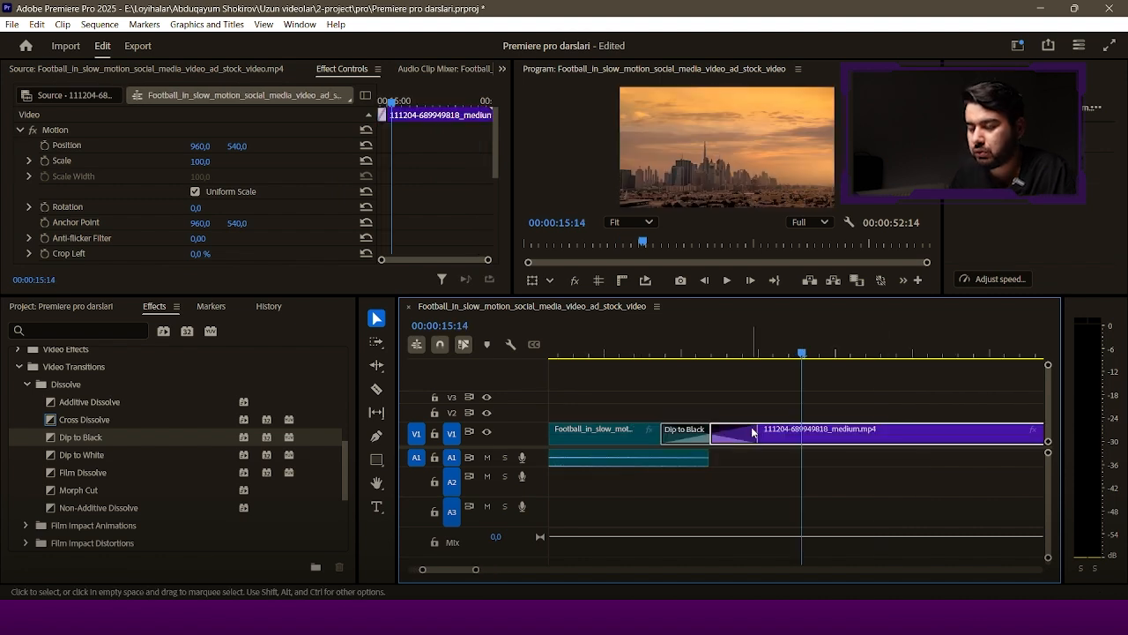
drag(755, 433, 753, 433)
drag(754, 433, 724, 433)
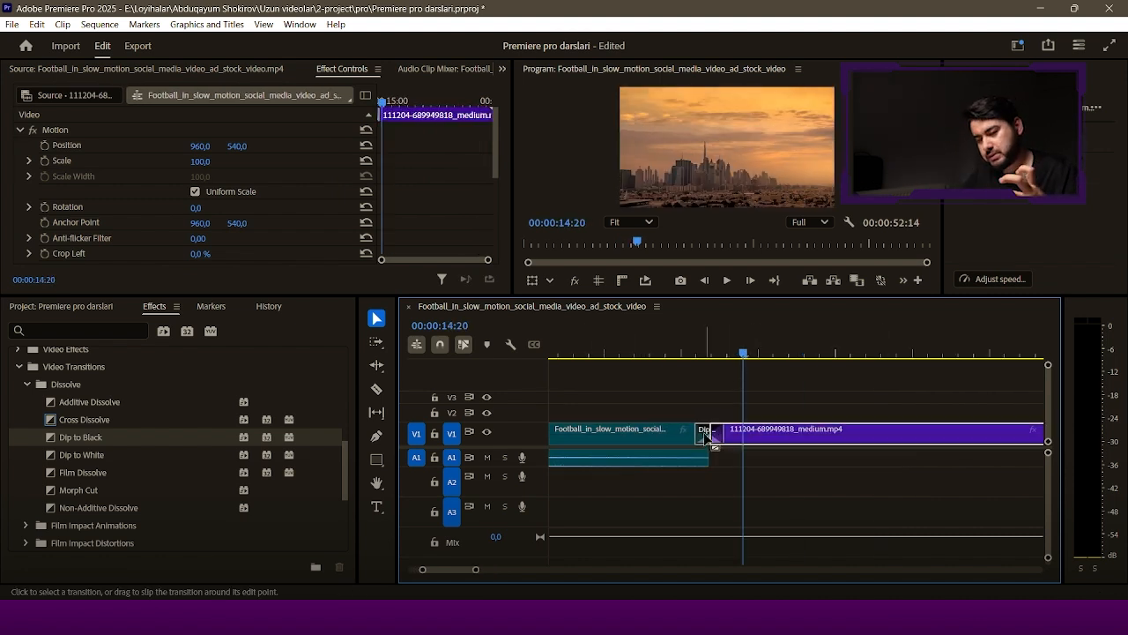
- Undo the Dip to Black transition while keeping the clips joined, and collapse the Video Transitions folder
key(ctrl+z)
key(ctrl+z)
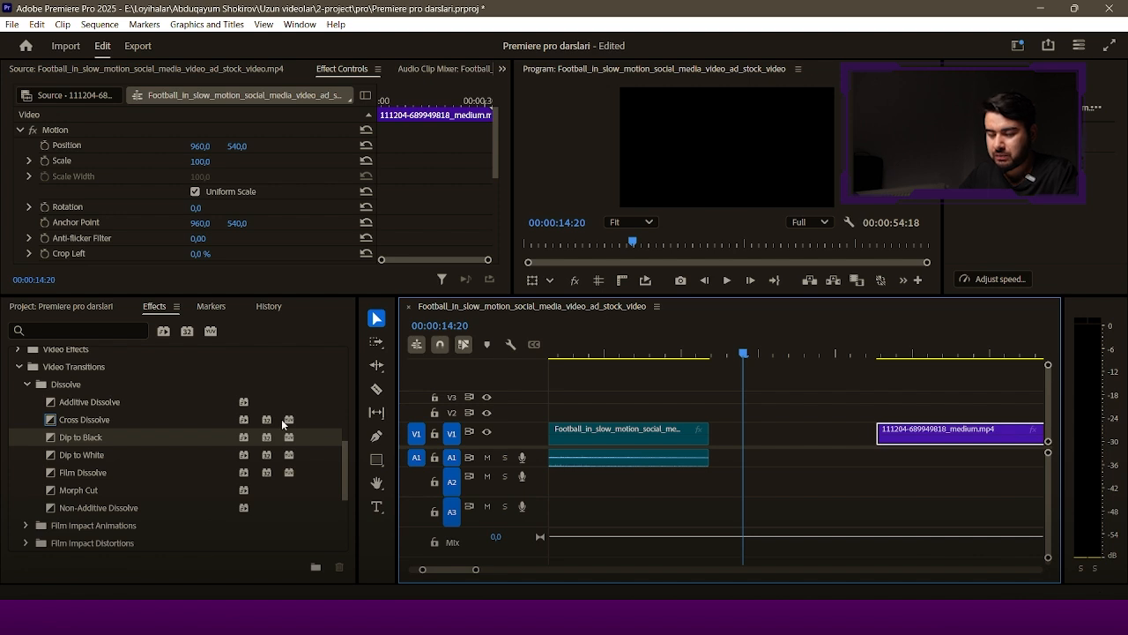
key(ctrl+shift+z)
click(28, 384)
click(18, 367)
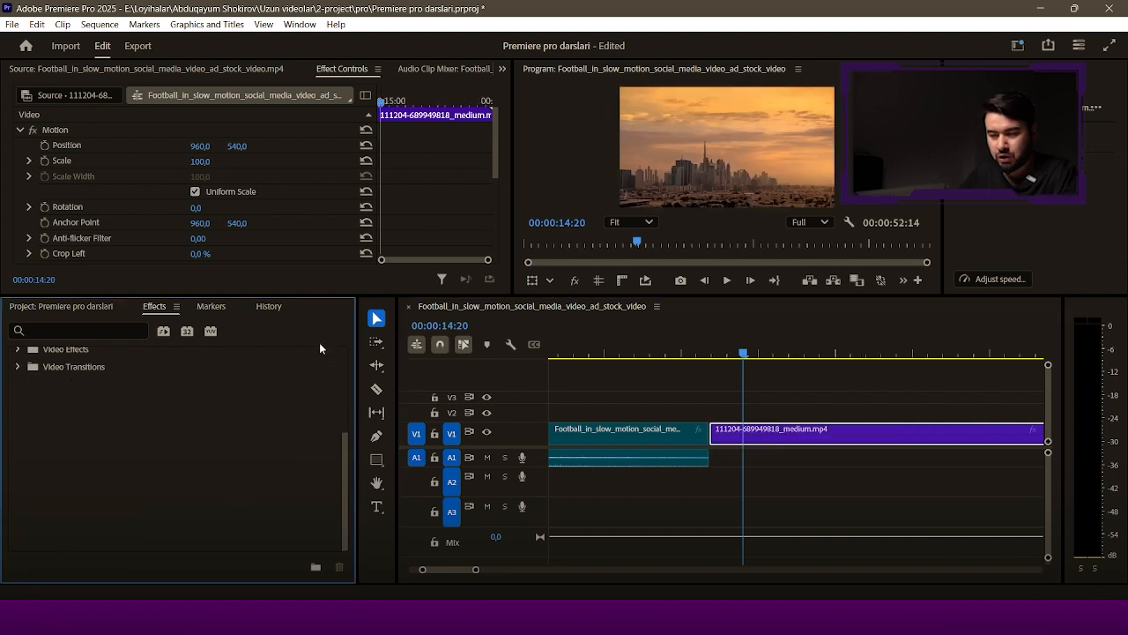
- Close the Markers and History panels, leaving Effects beside the Project panel
click(212, 306)
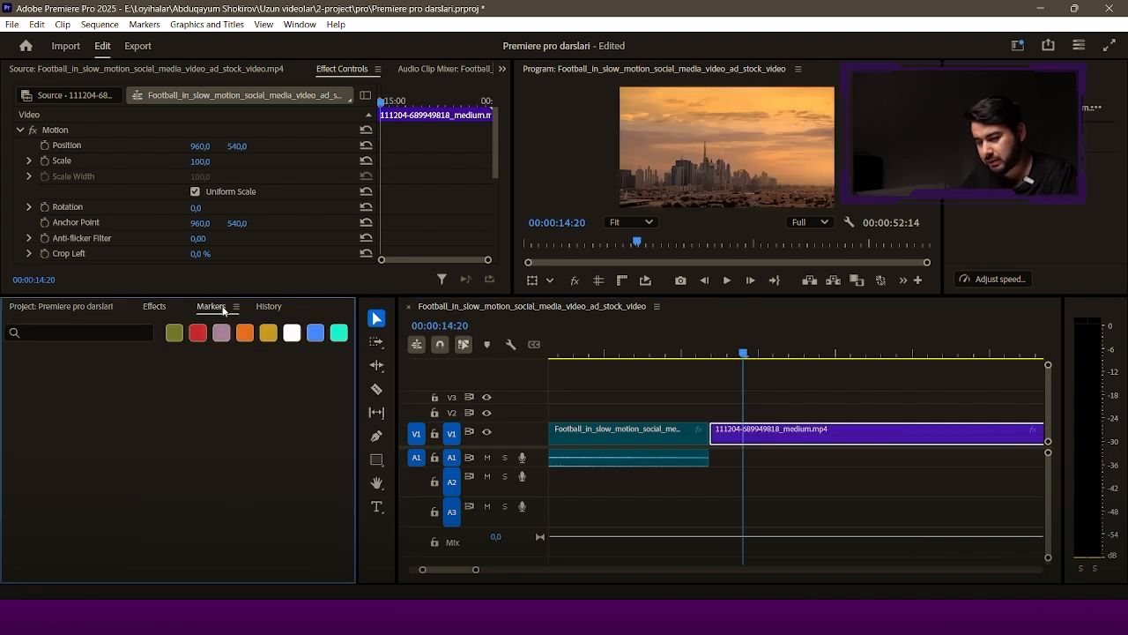
click(235, 306)
click(237, 314)
click(232, 306)
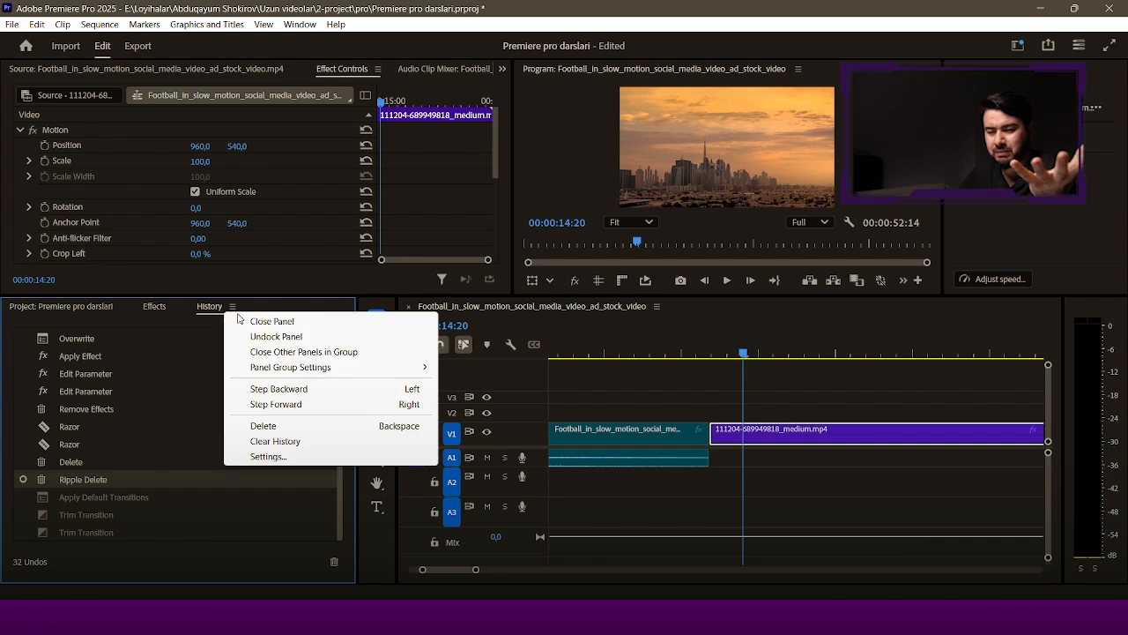
click(247, 319)
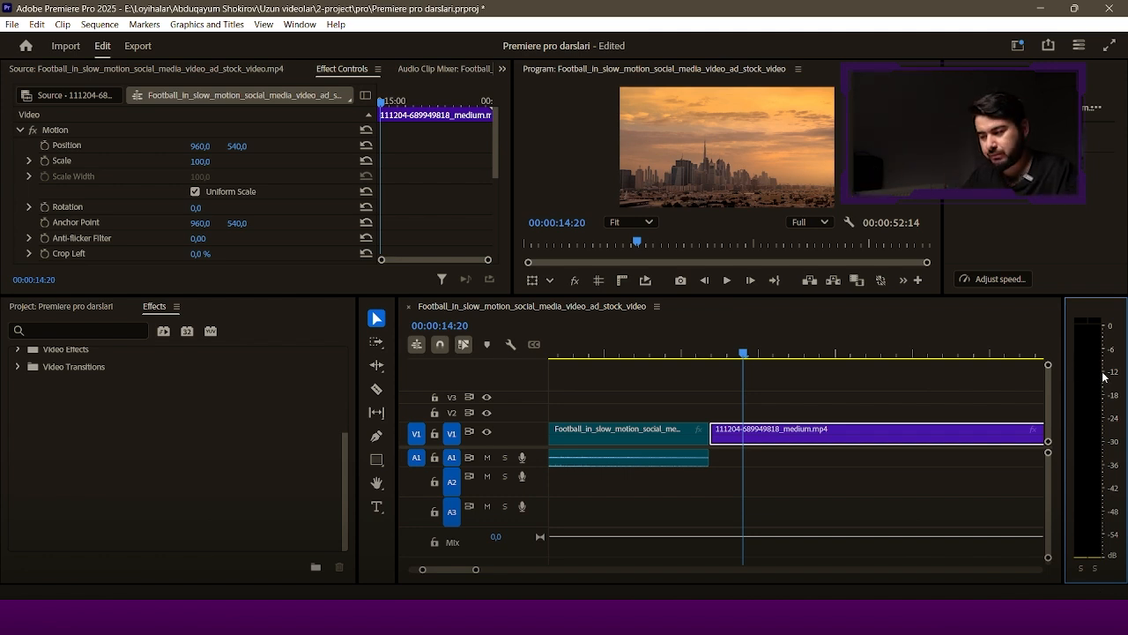
- Scrub the sequence back from the waterfall clip to the city clip with all clips in view
click(962, 359)
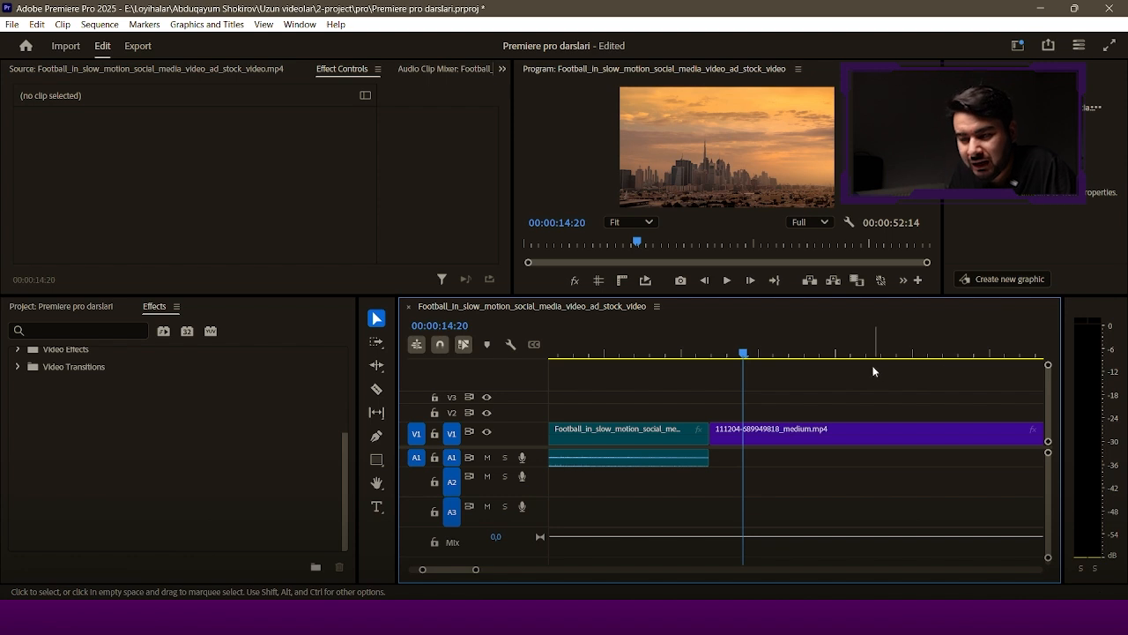
key(minus)
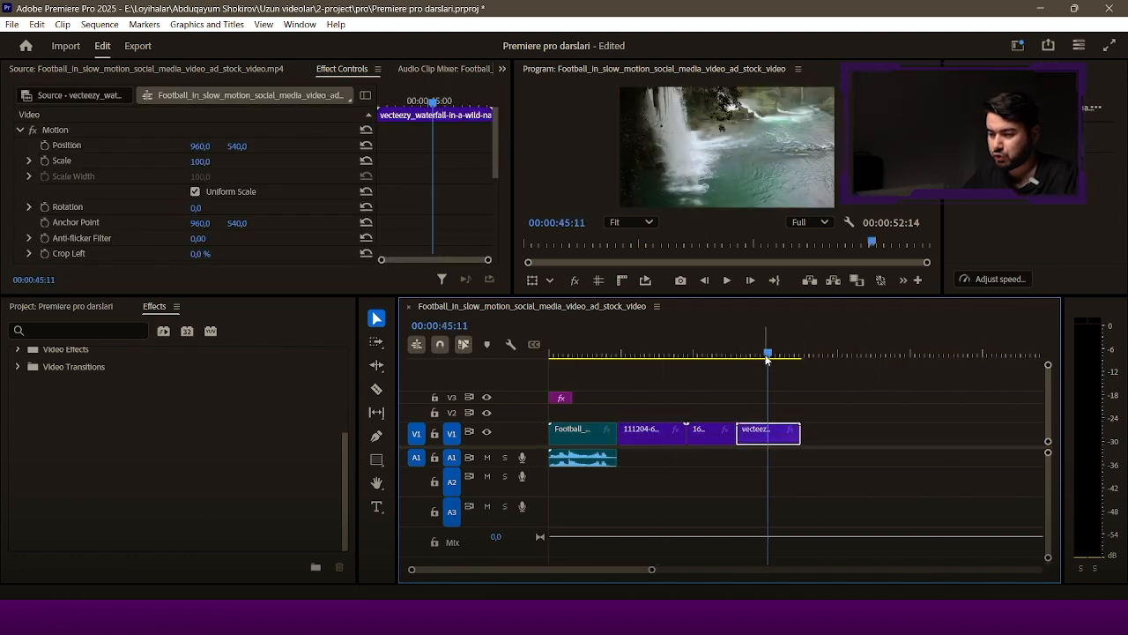
drag(768, 370, 637, 372)
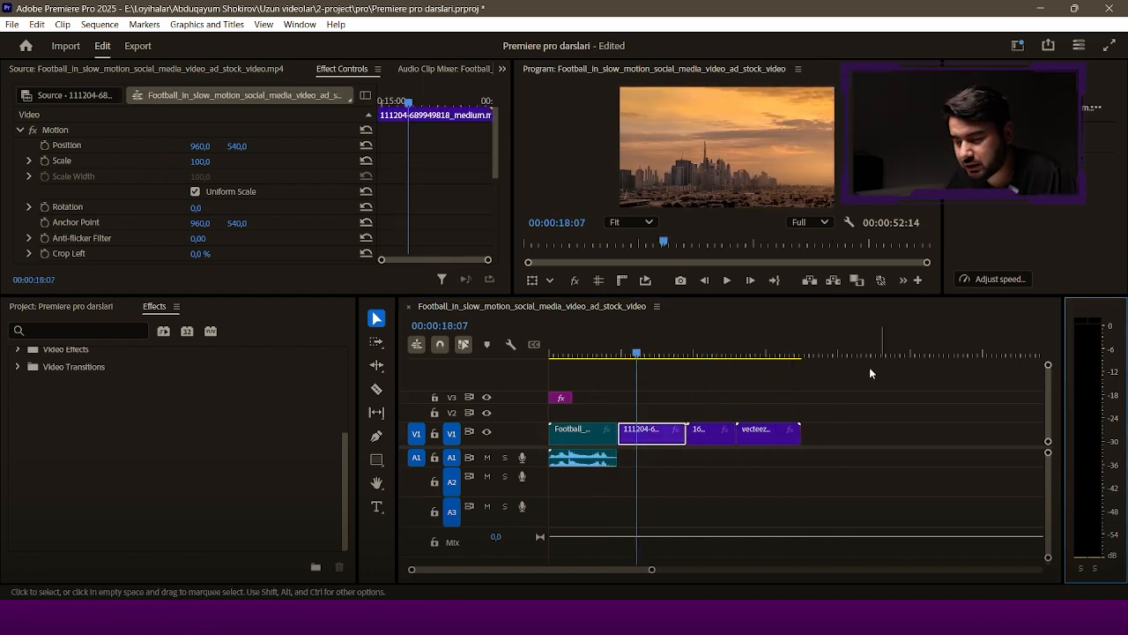
- Open the sequence's export settings and choose Source In/Out as the export range
click(135, 47)
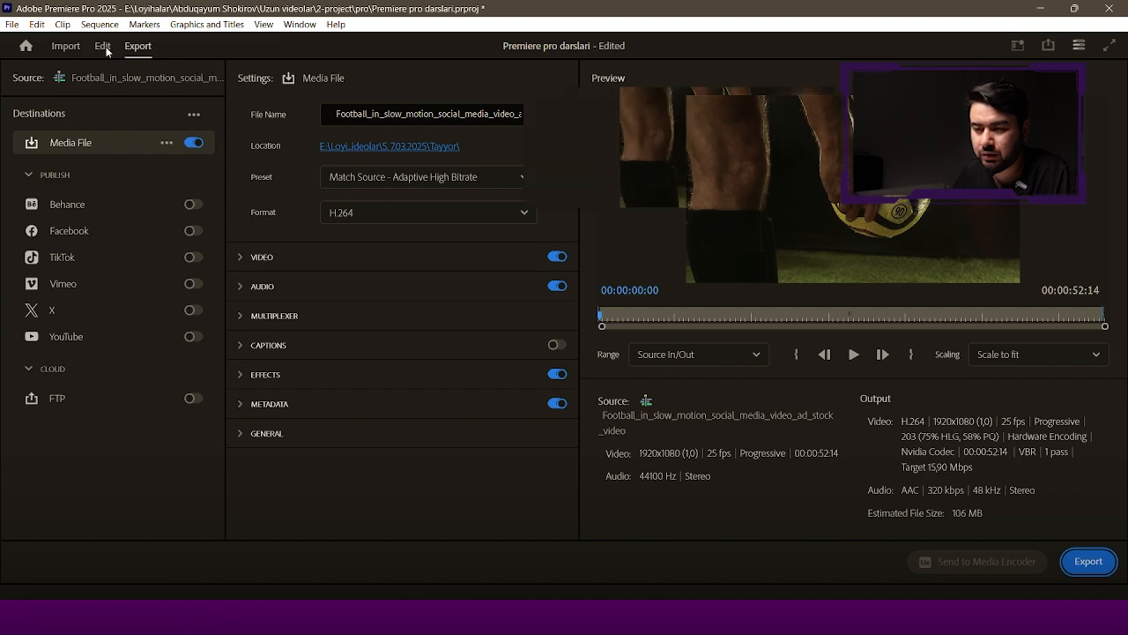
click(103, 47)
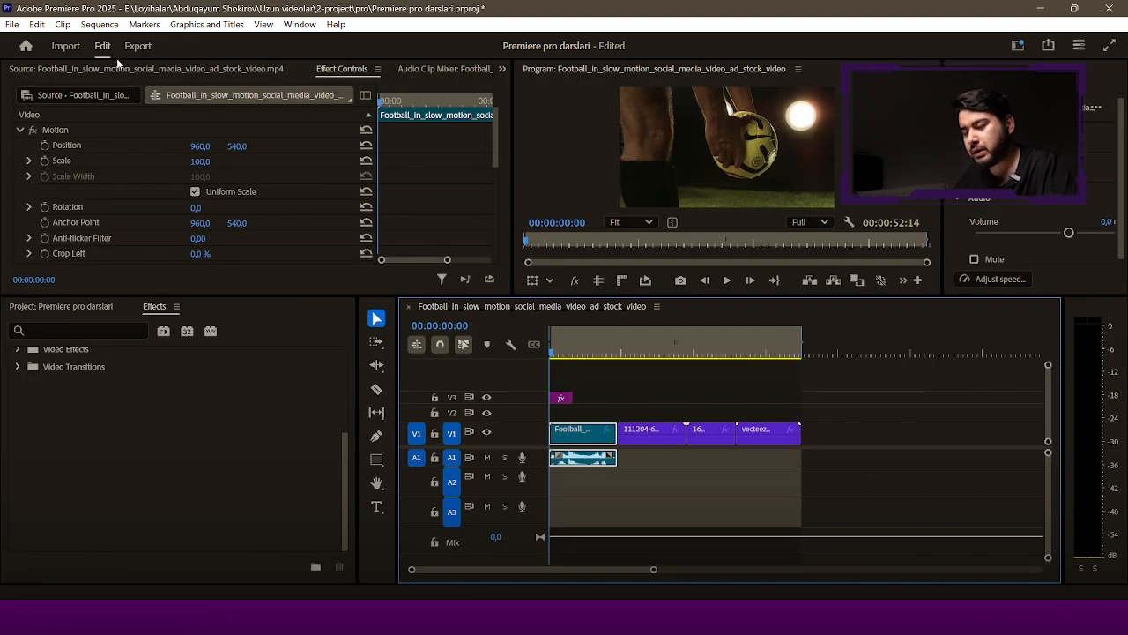
key(ctrl+m)
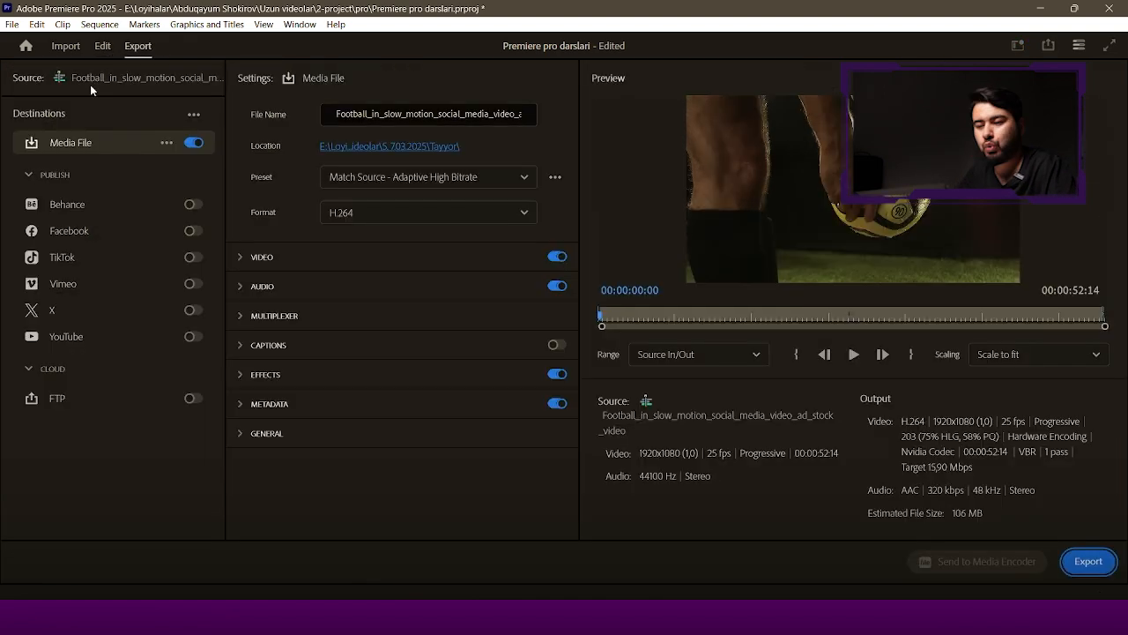
click(663, 353)
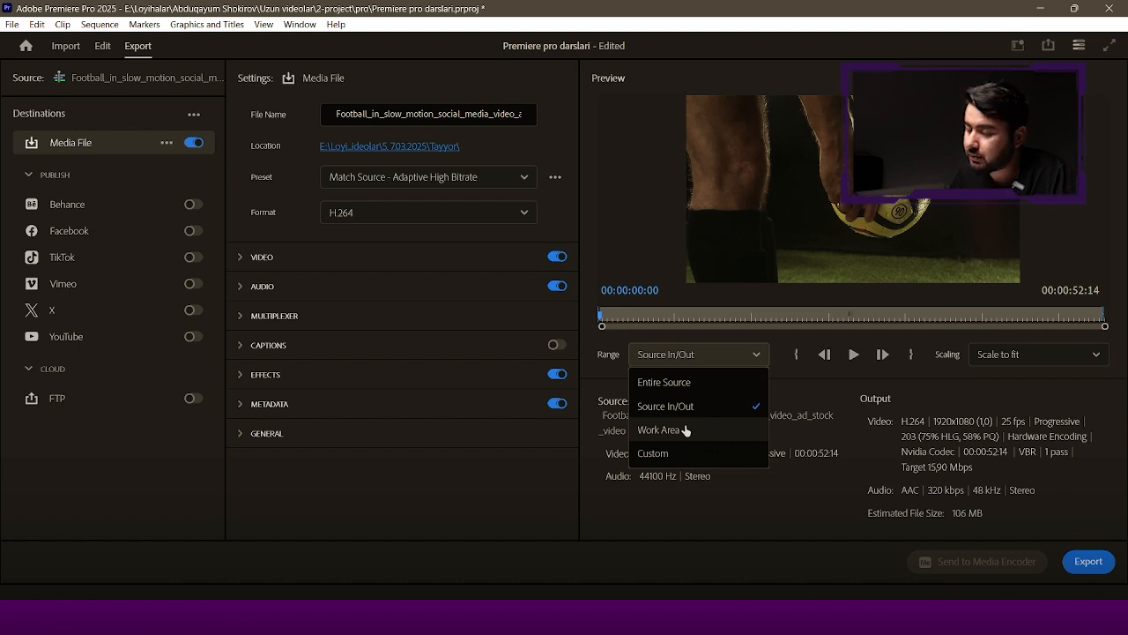
click(665, 408)
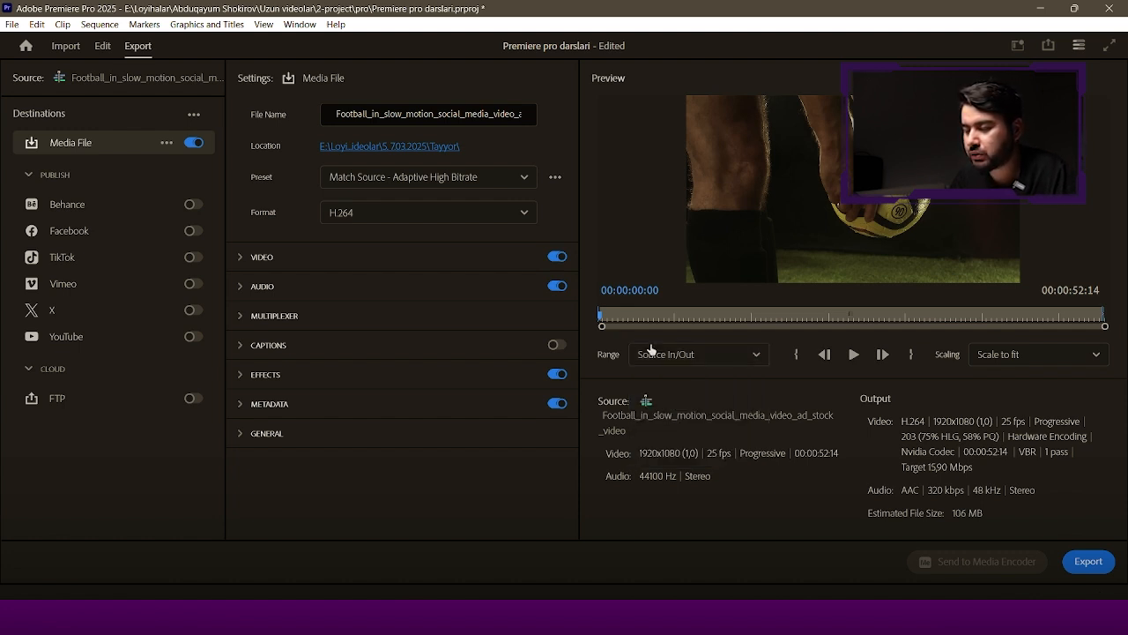
- Name the export file "Premiere pro darslari" and check its save location without changing the folder
click(421, 114)
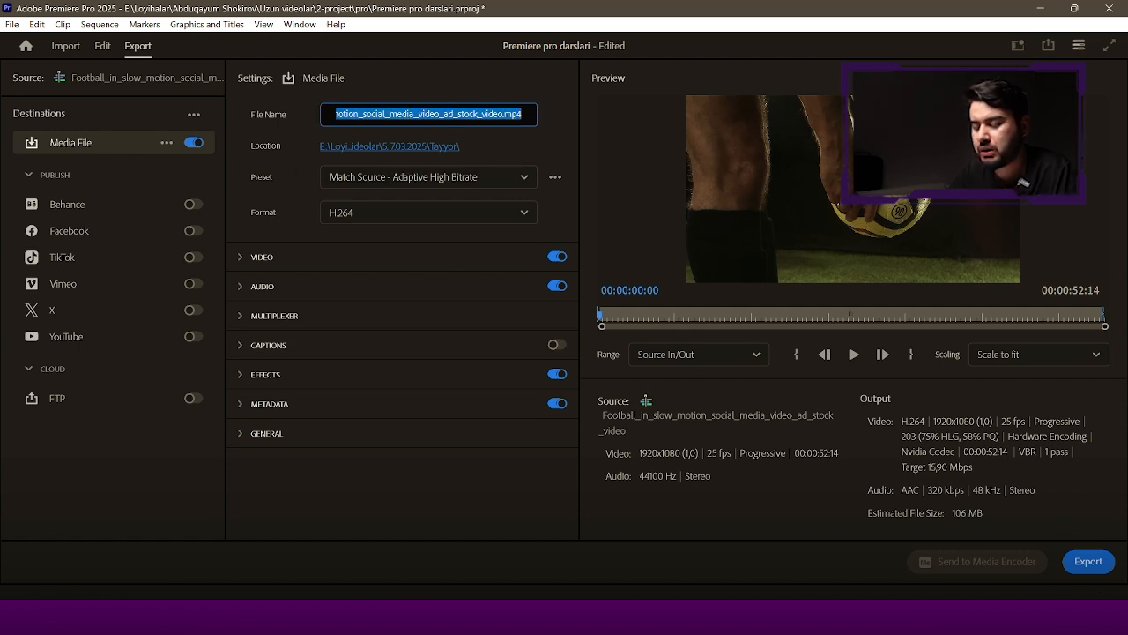
text(Premiere pro darslari)
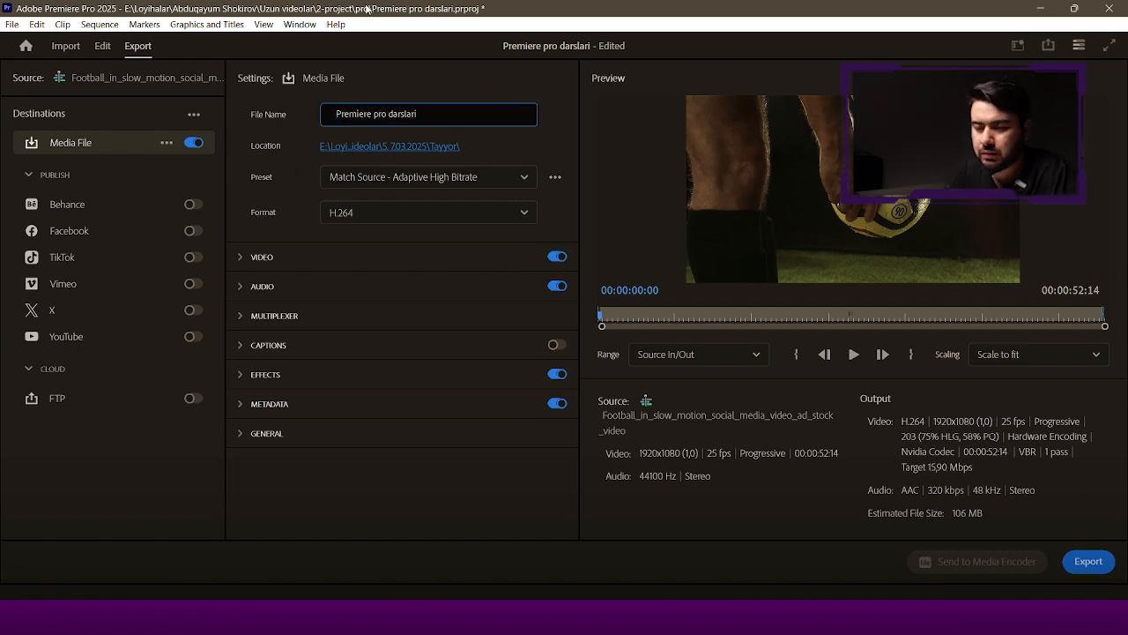
click(379, 147)
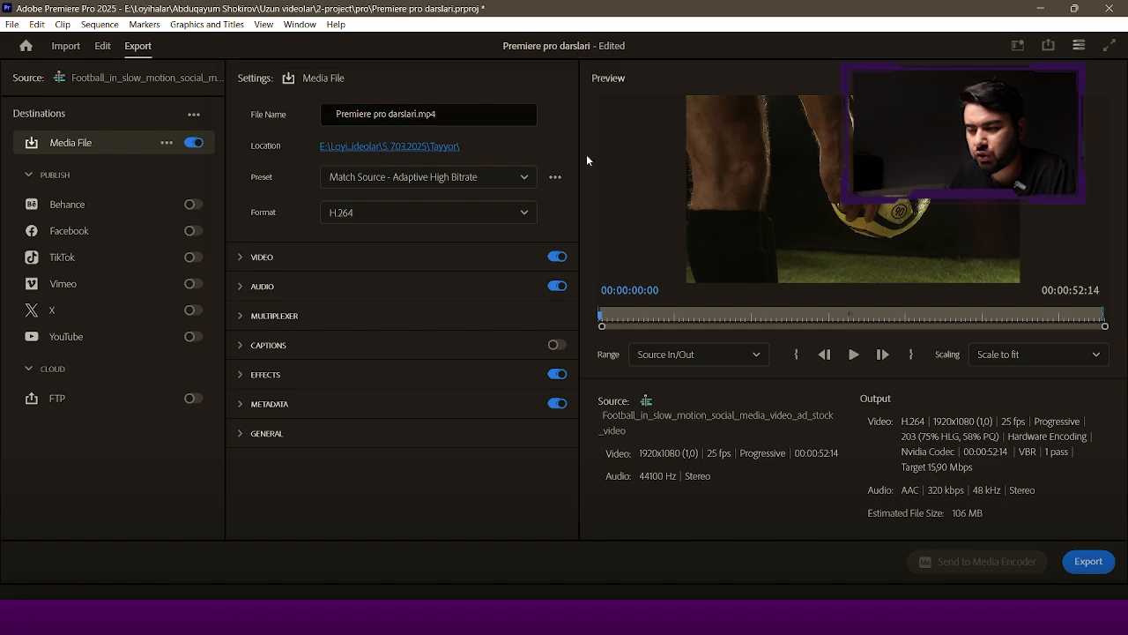
key(Escape)
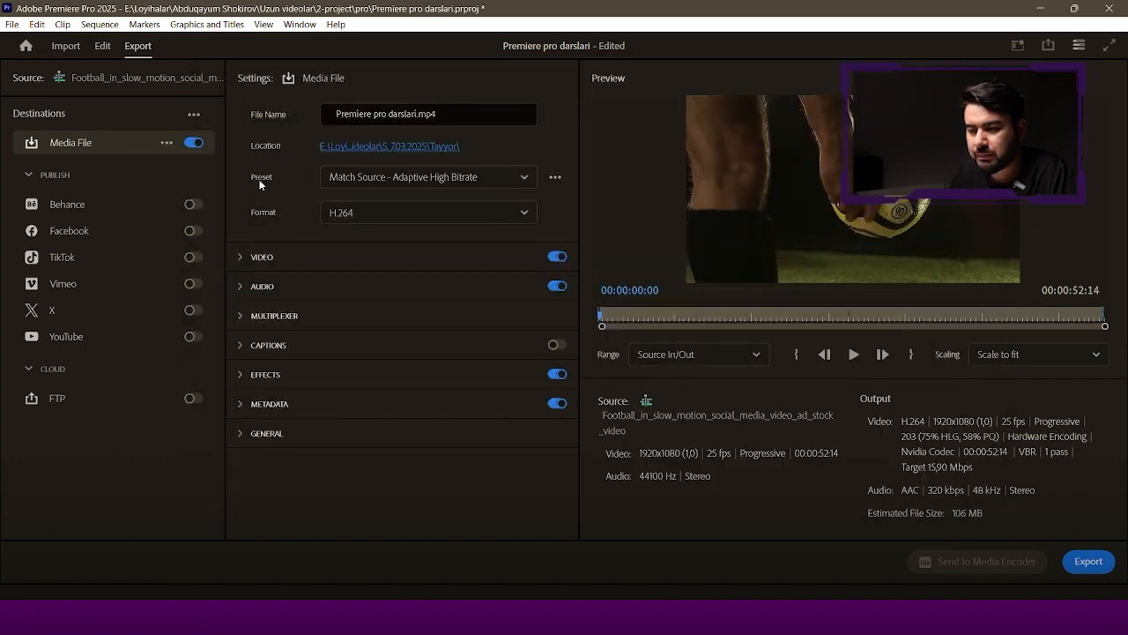
- Choose the Match Source - Adaptive High Bitrate preset and the H.264 format for the export
click(371, 179)
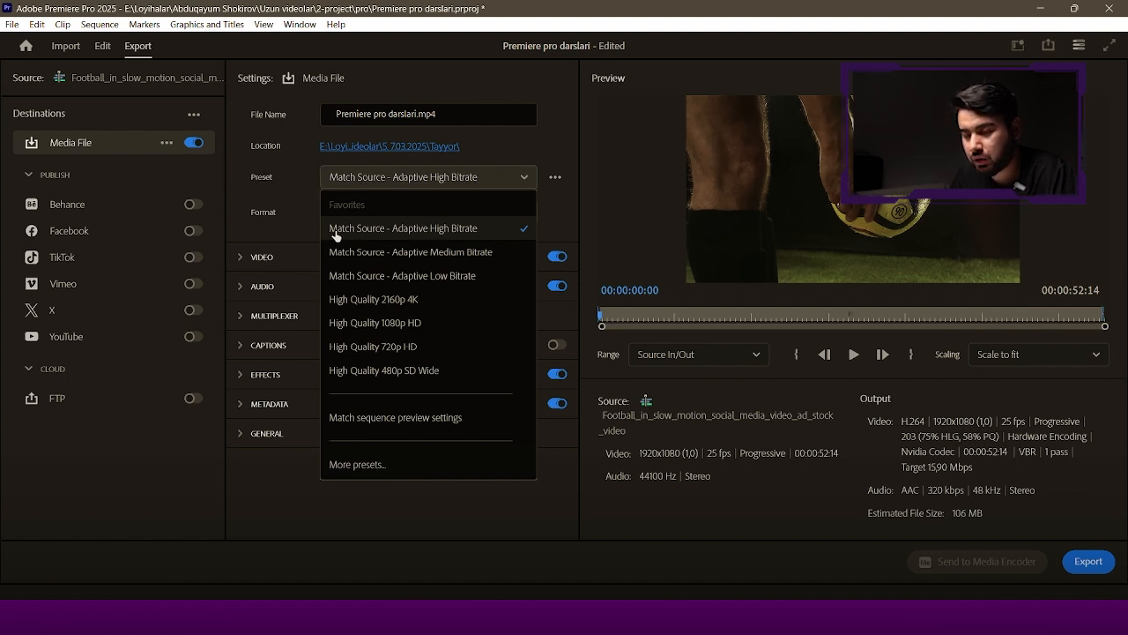
click(425, 233)
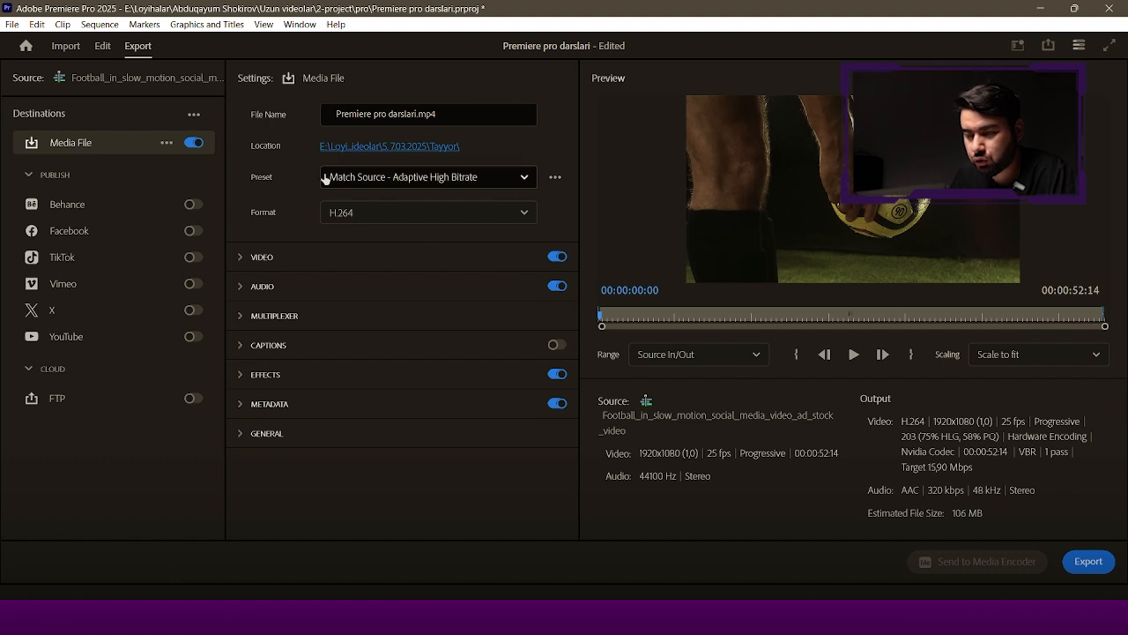
click(357, 213)
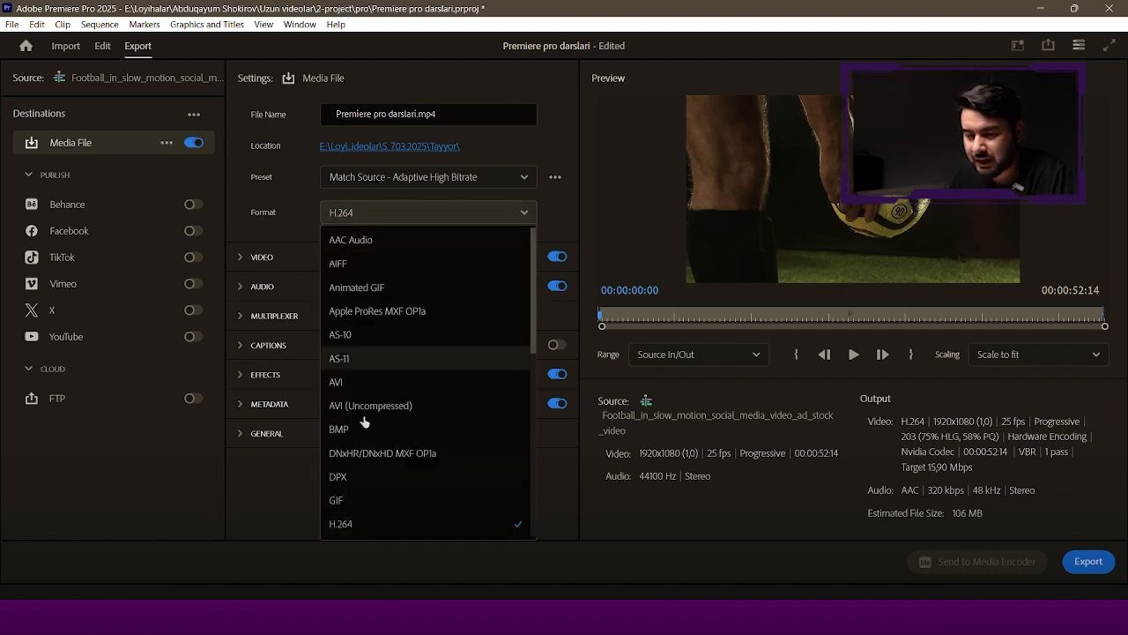
click(348, 527)
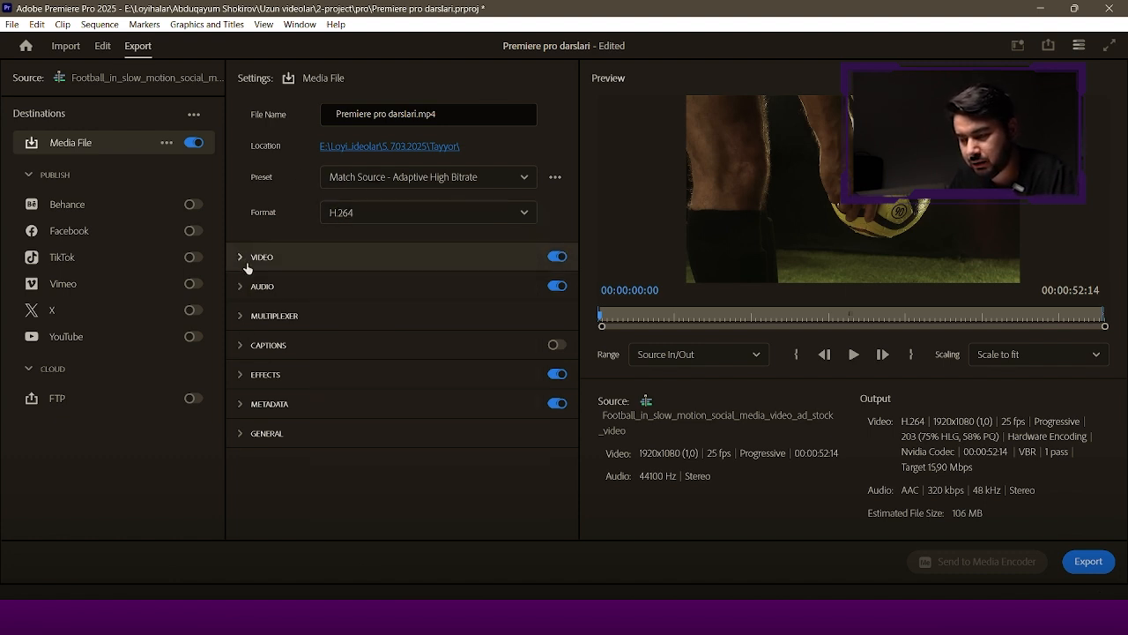
- Expand the Video export settings with the additional options and keep Bitrate Encoding at VBR, 1 pass
click(238, 261)
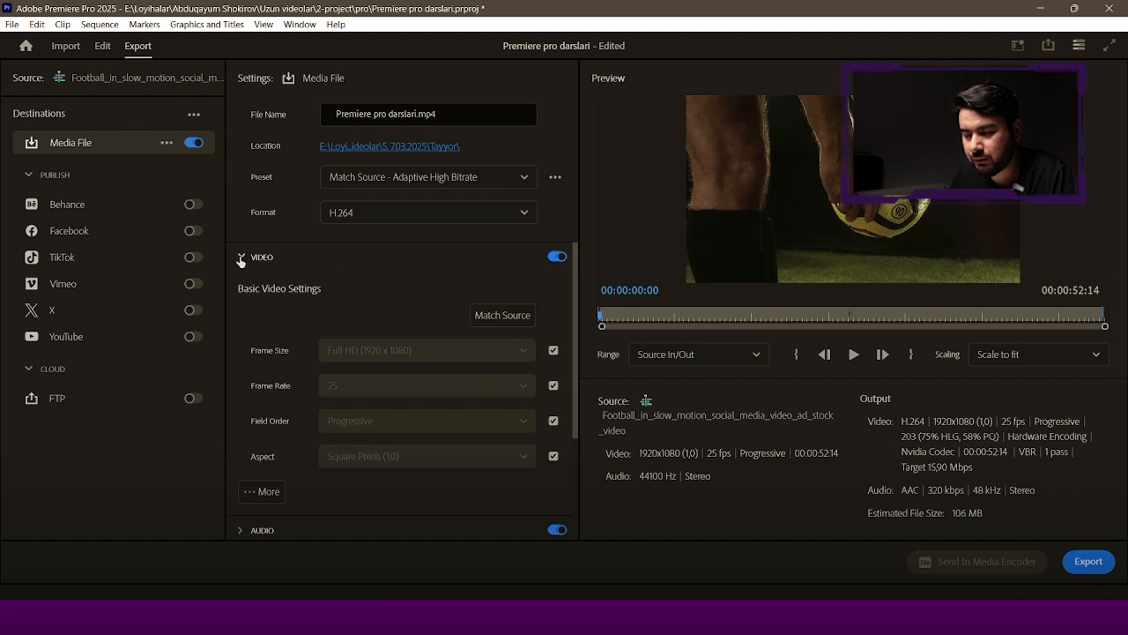
click(240, 258)
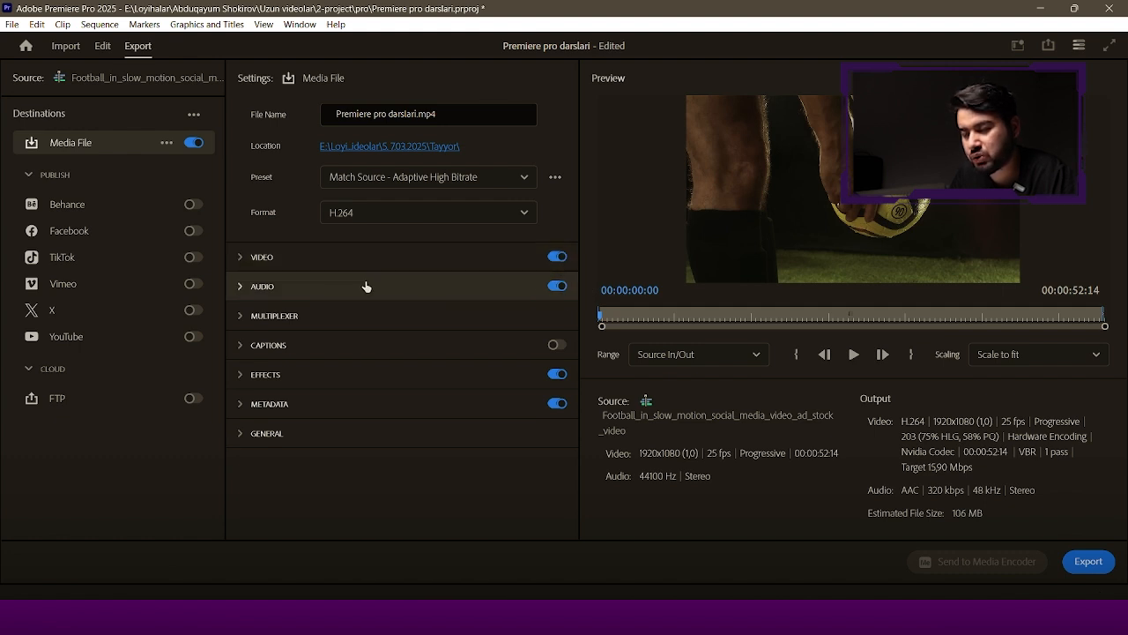
click(245, 260)
scroll(473, 380, down, 3)
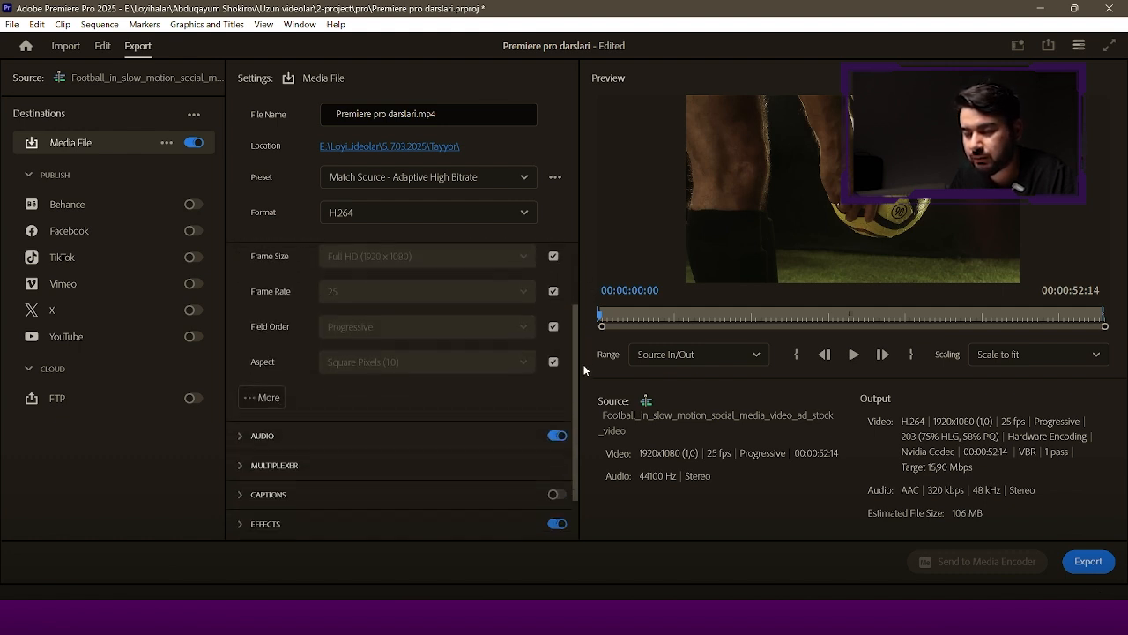
click(263, 339)
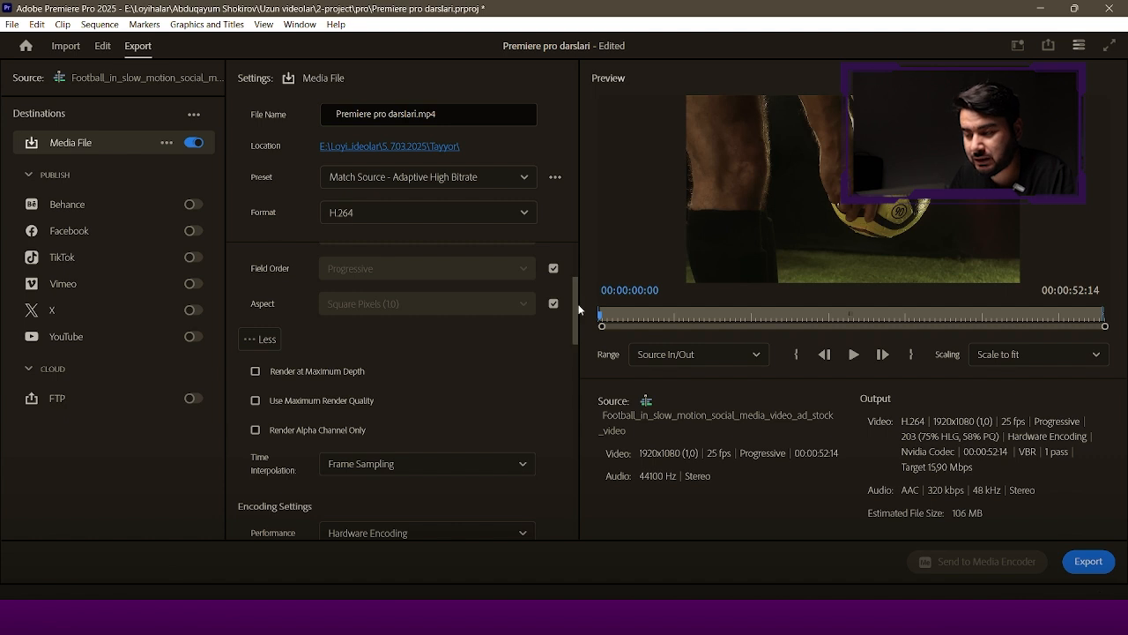
drag(575, 304, 577, 462)
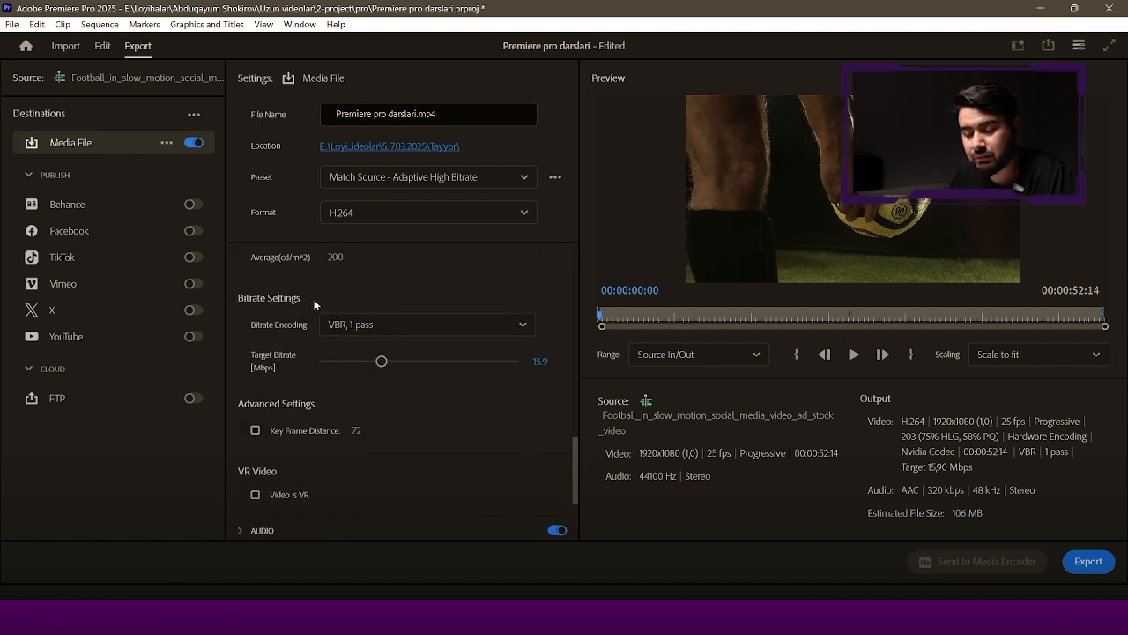
click(381, 323)
click(380, 321)
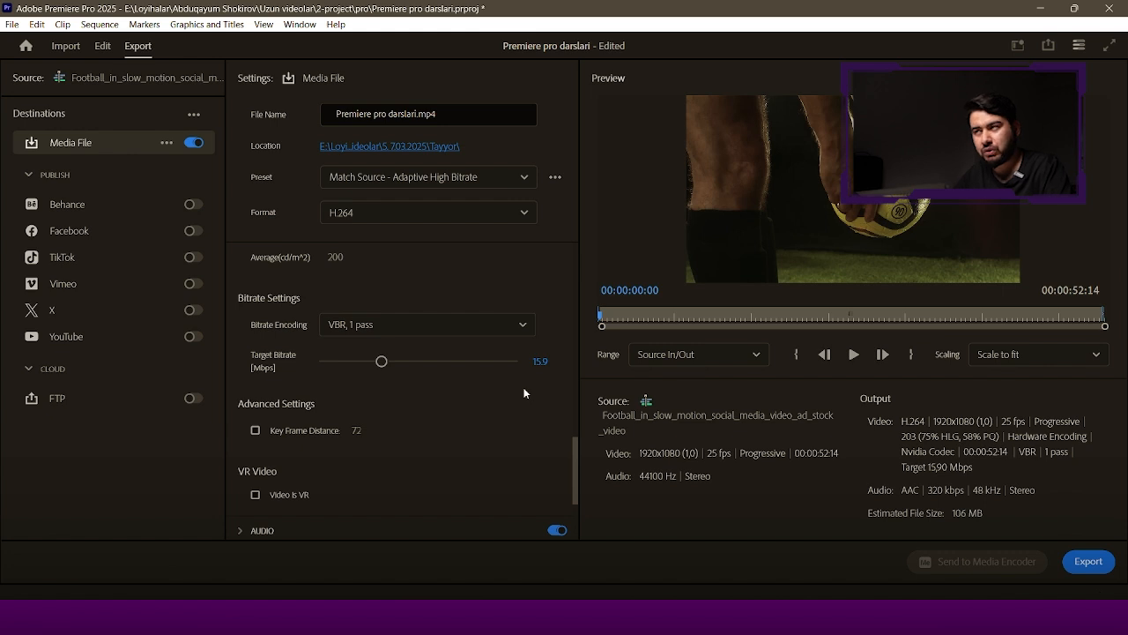
- Set the export's target bitrate to 30 Mbps
click(540, 361)
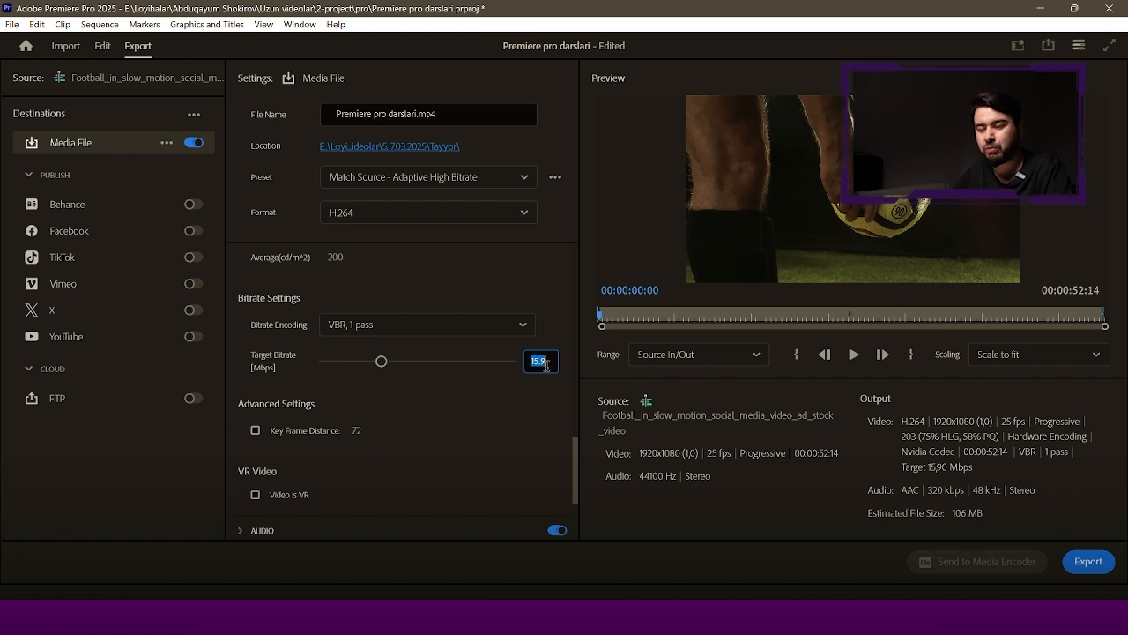
text(30)
key(Return)
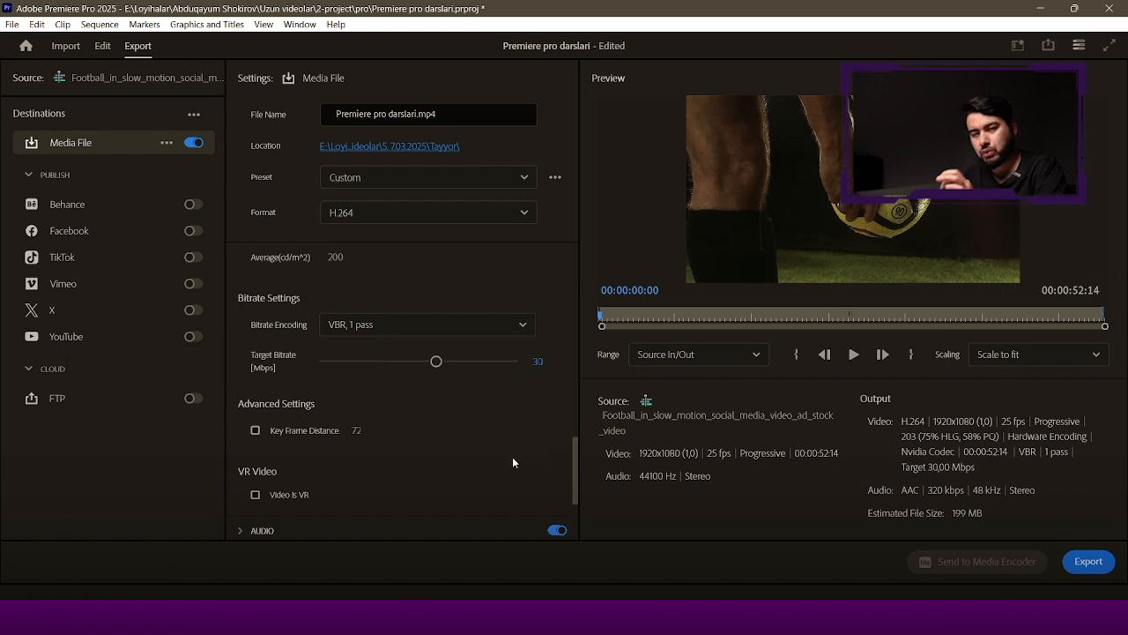
- Try target bitrates of about 10.44, 20.3, 34.15 and 8.16 Mbps to compare estimated file sizes, ending at about 2.44 Mbps
click(362, 361)
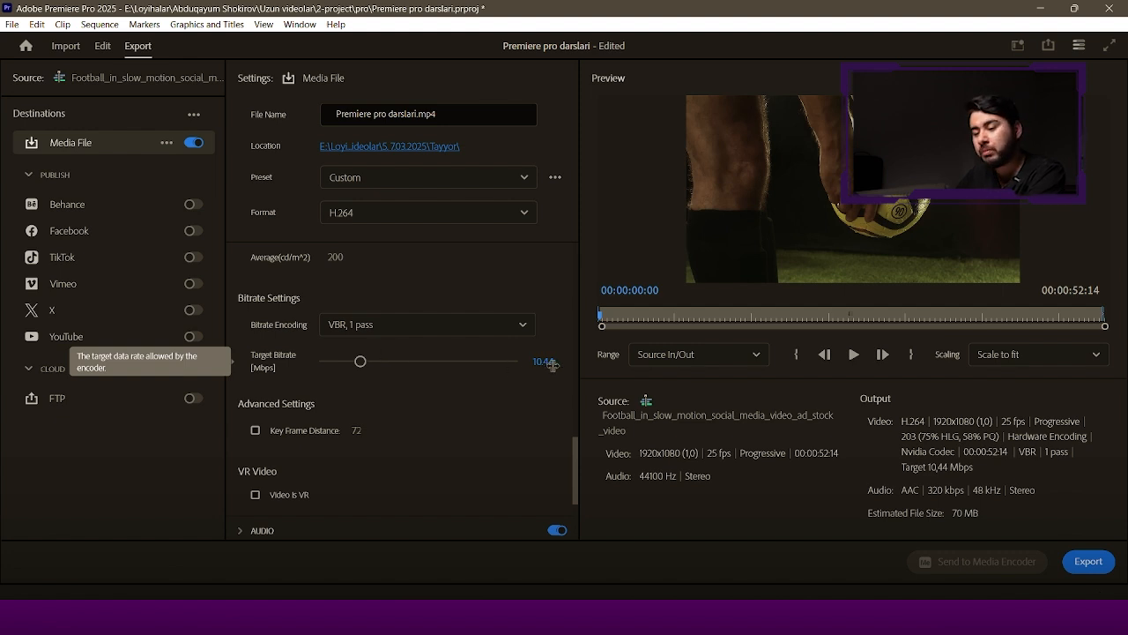
drag(395, 361, 407, 366)
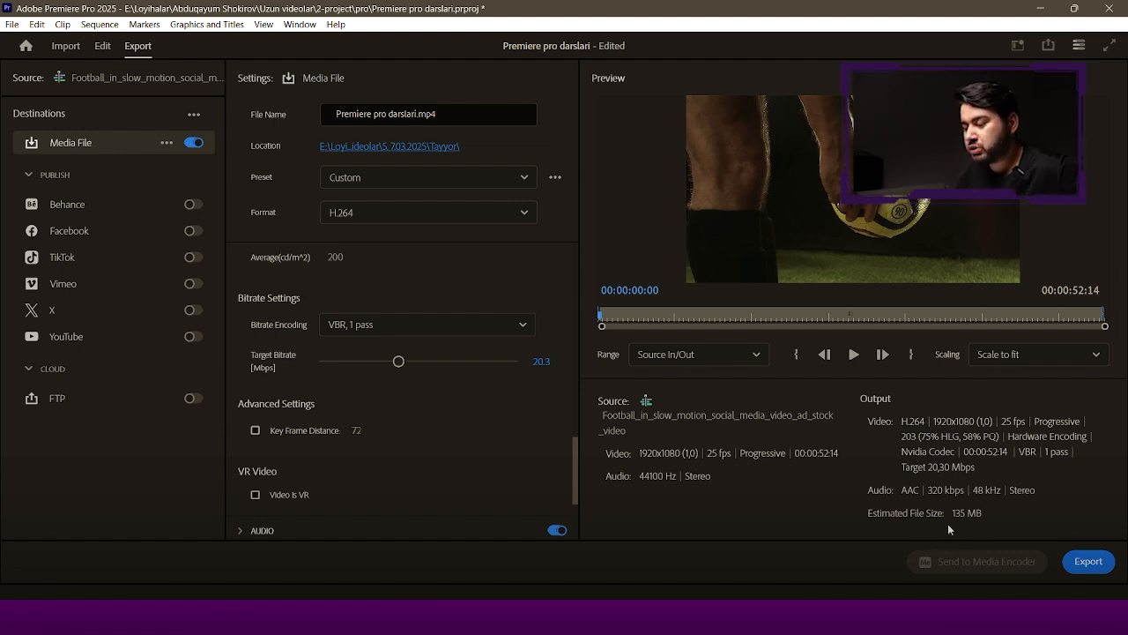
click(452, 360)
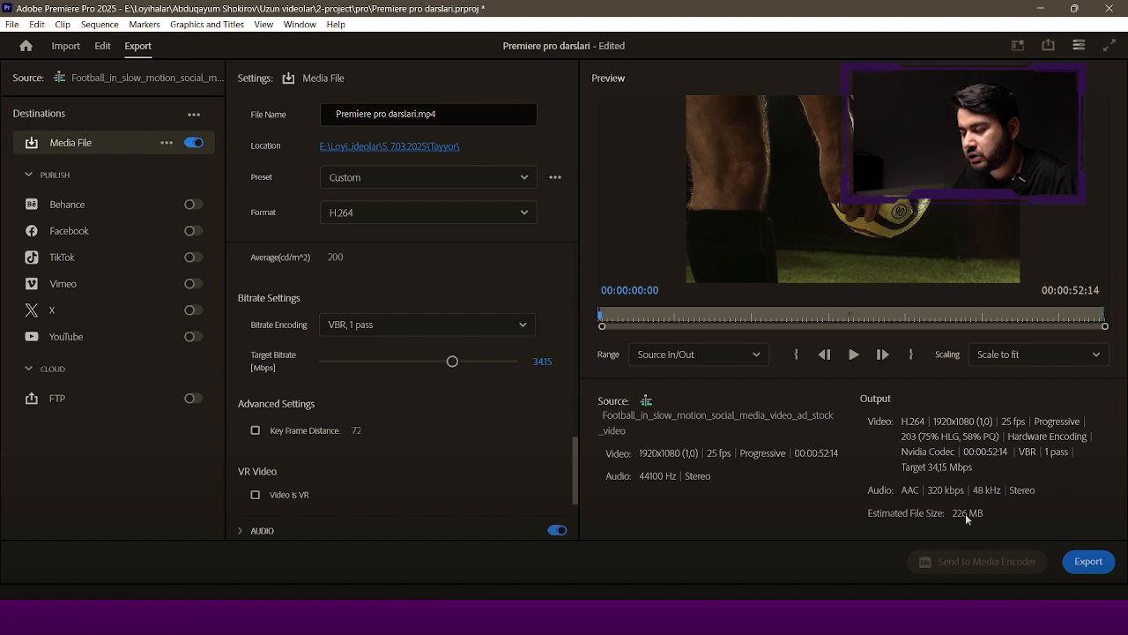
click(351, 361)
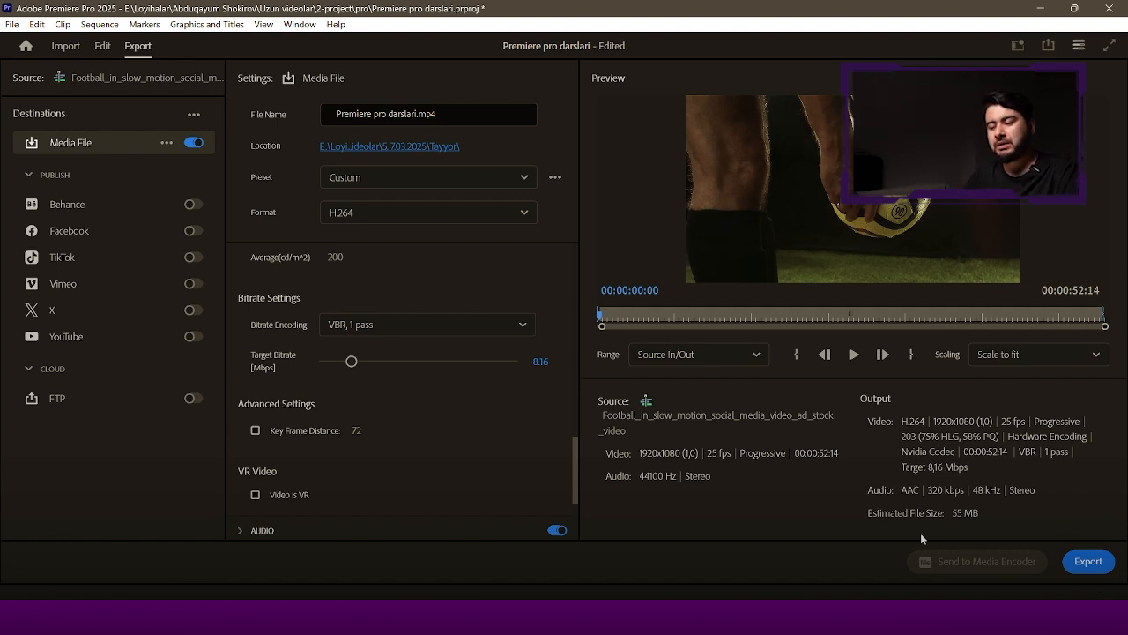
click(331, 371)
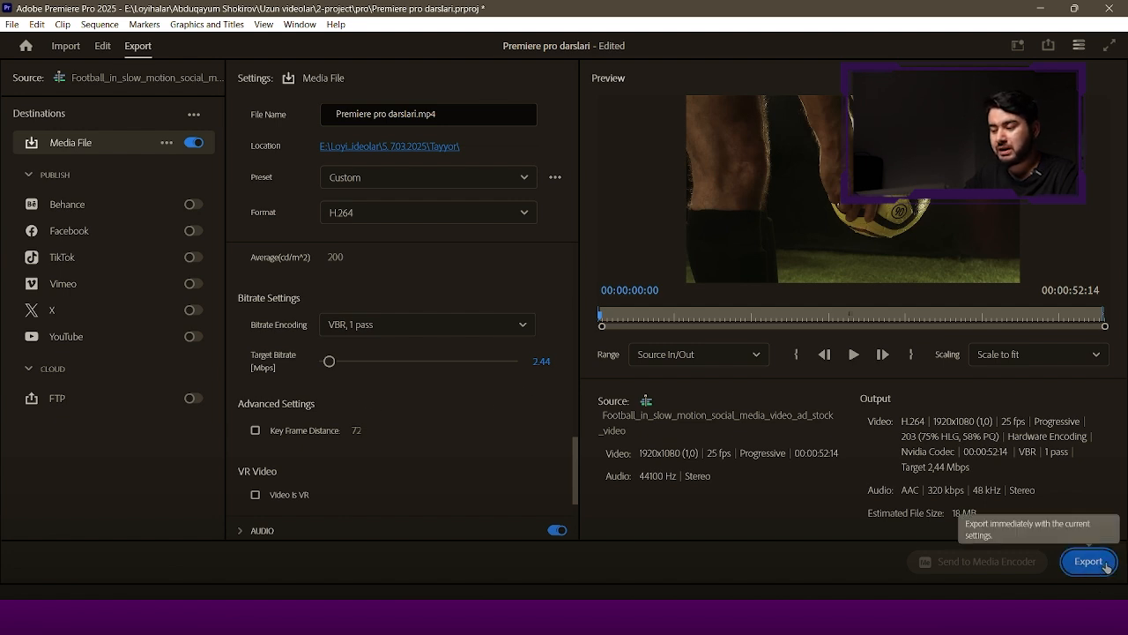
scroll(402, 414, up, 2)
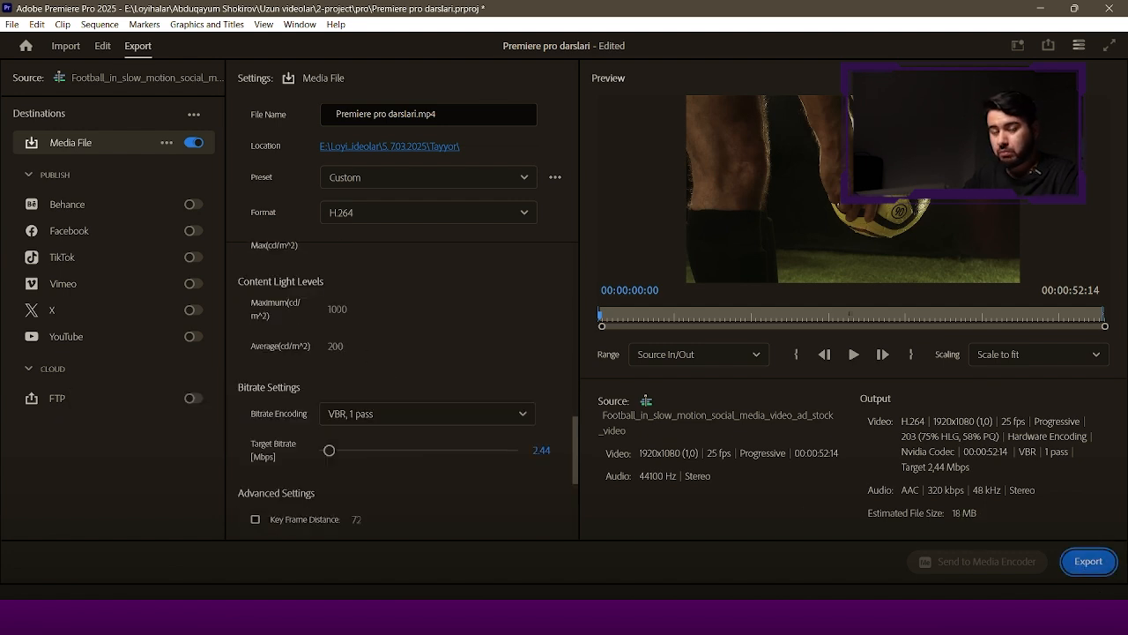